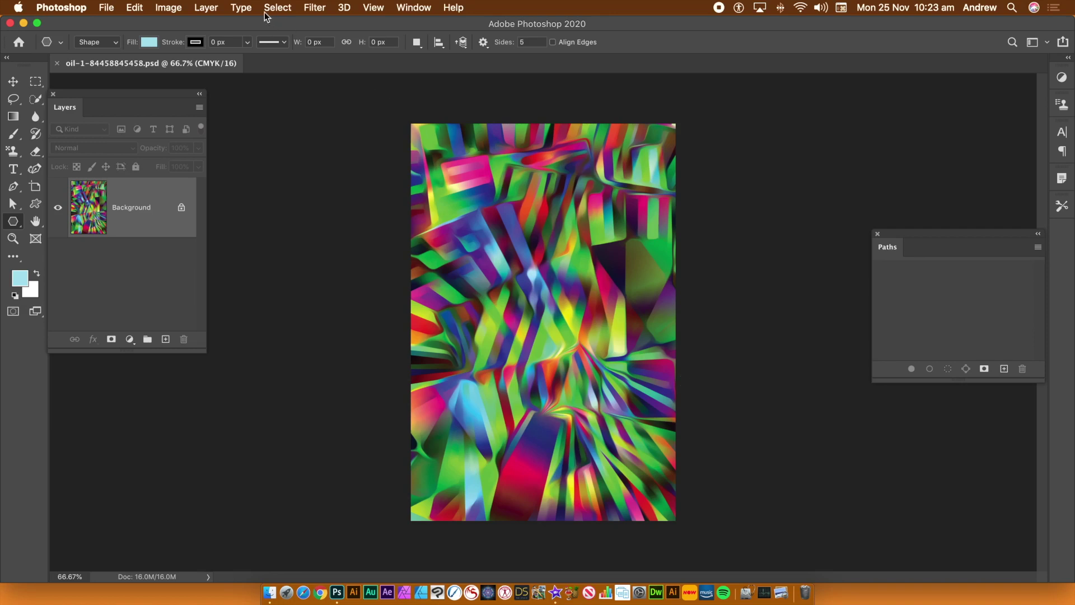
Step: Create a blank 1920 x 1080 px document at 72 ppi in 16-bit RGB with a white background
{"action": "left_click", "coordinate": [107, 9]}
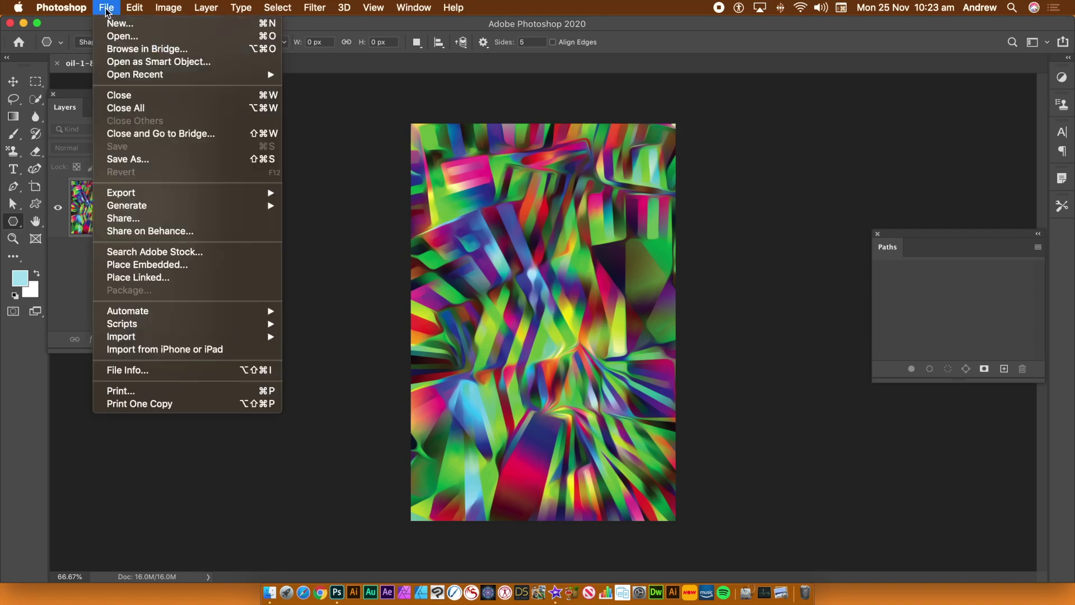
{"action": "left_click", "coordinate": [108, 24]}
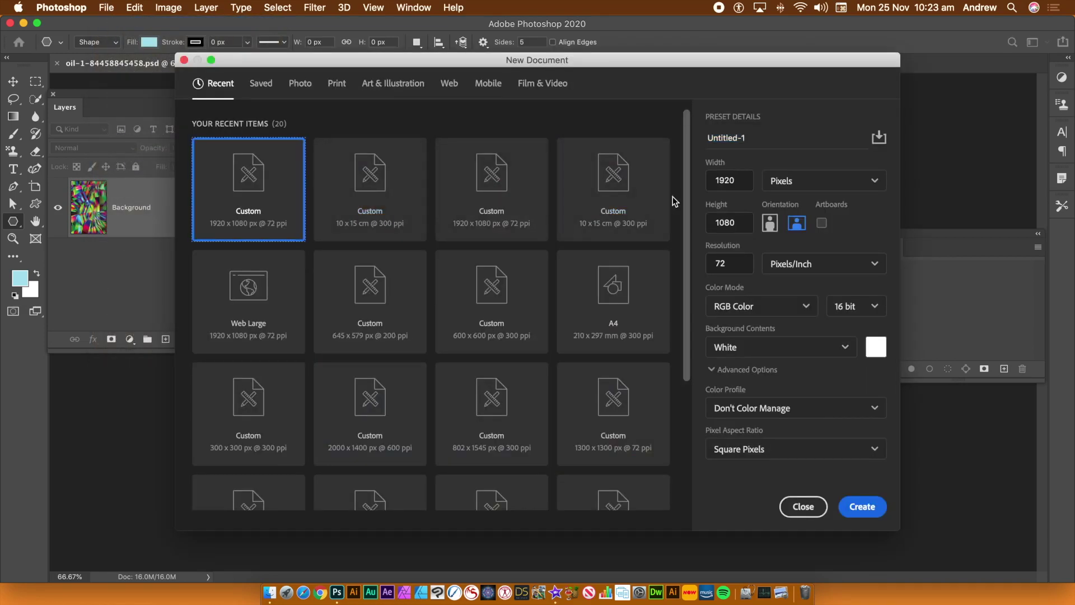
{"action": "left_click", "coordinate": [863, 507]}
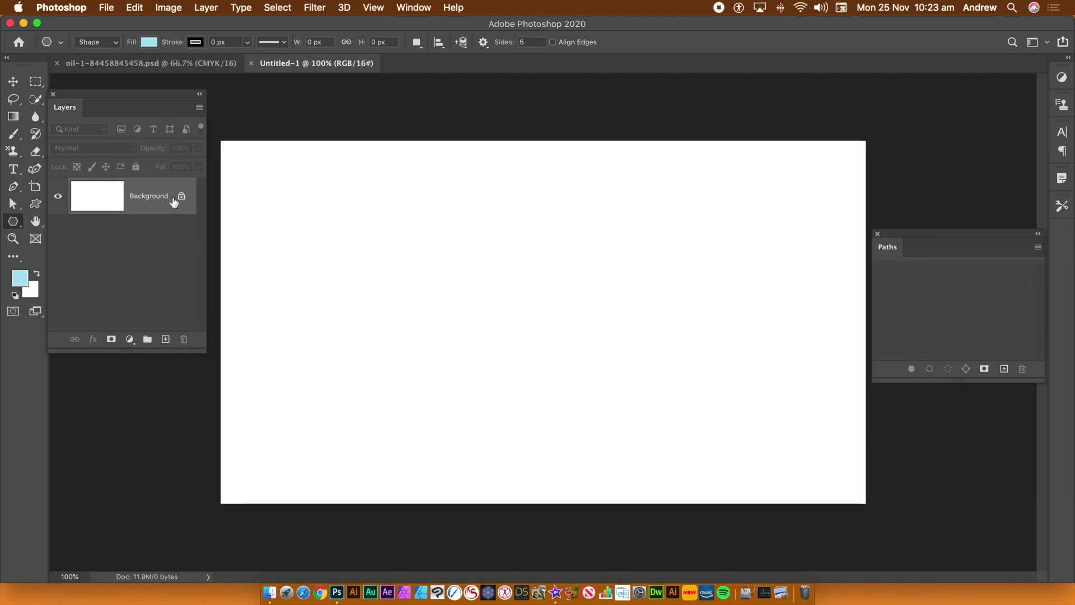
Step: Set up the Gradient tool with the striped teal, cream and crimson preset, keeping Difference as the blend mode
{"action": "left_click", "coordinate": [12, 118]}
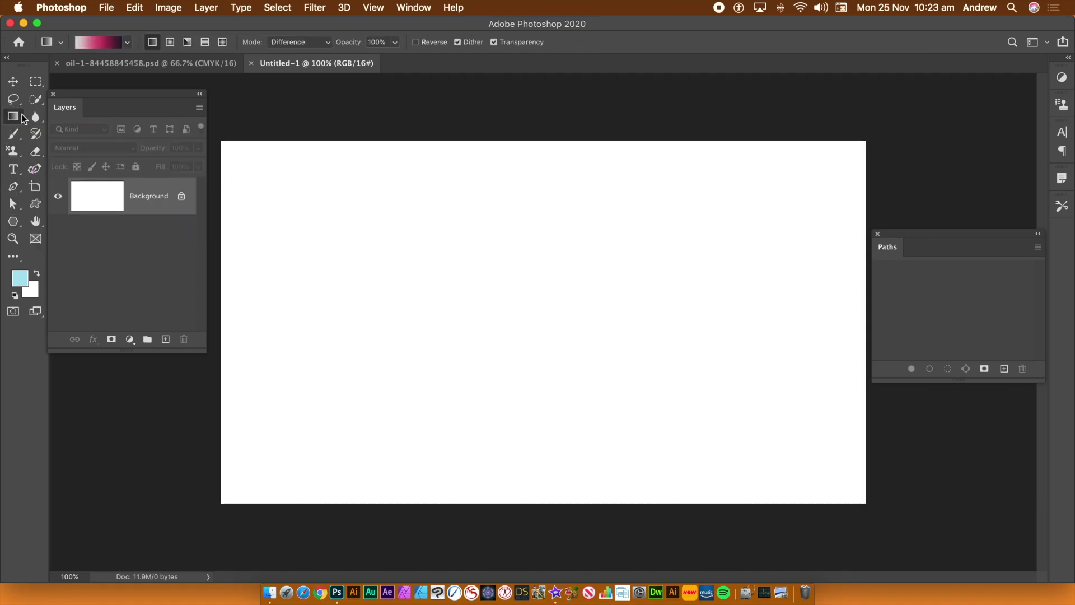
{"action": "left_click", "coordinate": [126, 44]}
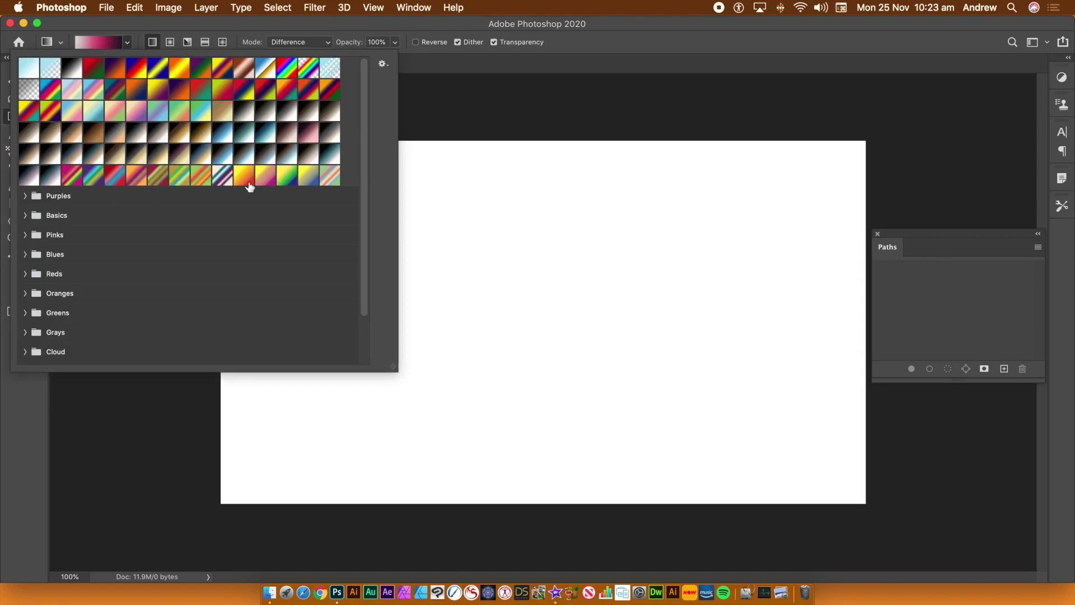
{"action": "left_click", "coordinate": [227, 179]}
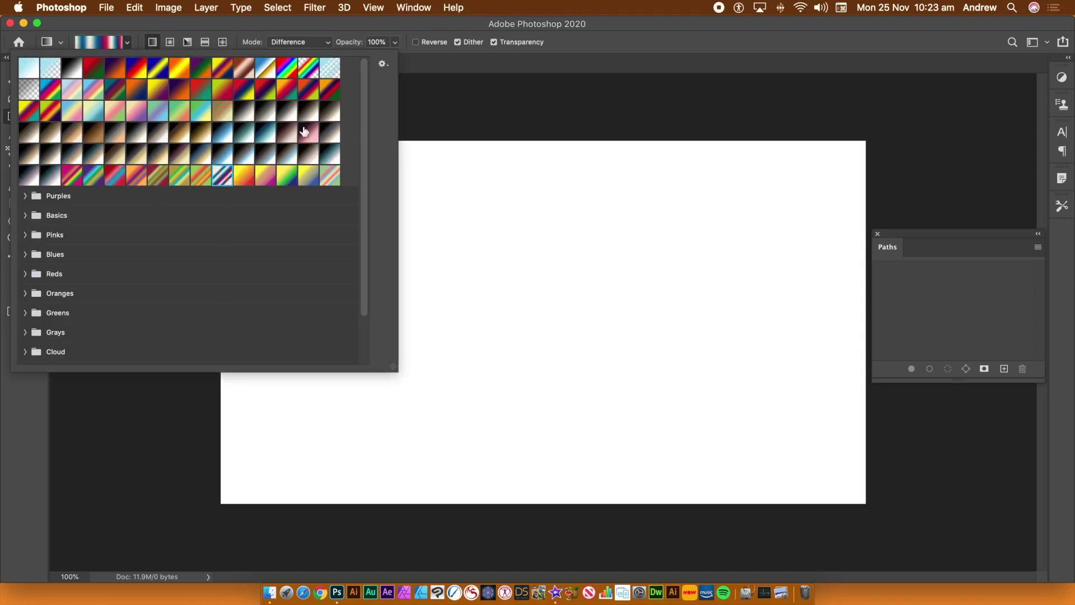
{"action": "left_click", "coordinate": [197, 27]}
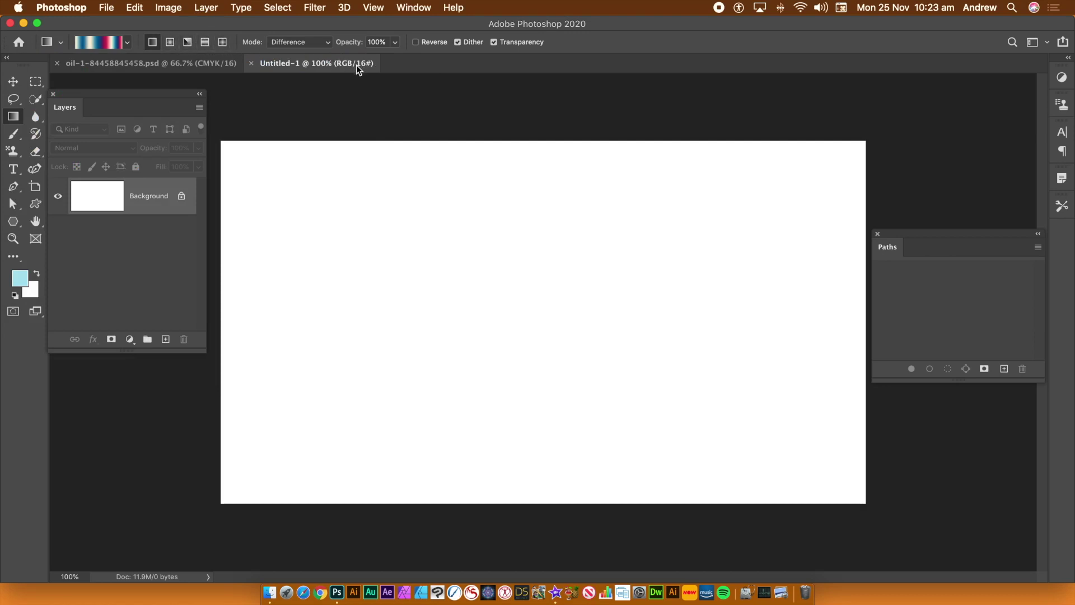
{"action": "left_click", "coordinate": [308, 46]}
{"action": "left_click", "coordinate": [303, 42]}
Step: Draw four overlapping linear gradients diagonally across the canvas in alternating directions to build an abstract artwork
{"action": "left_click_drag", "start_coordinate": [371, 236], "coordinate": [723, 402]}
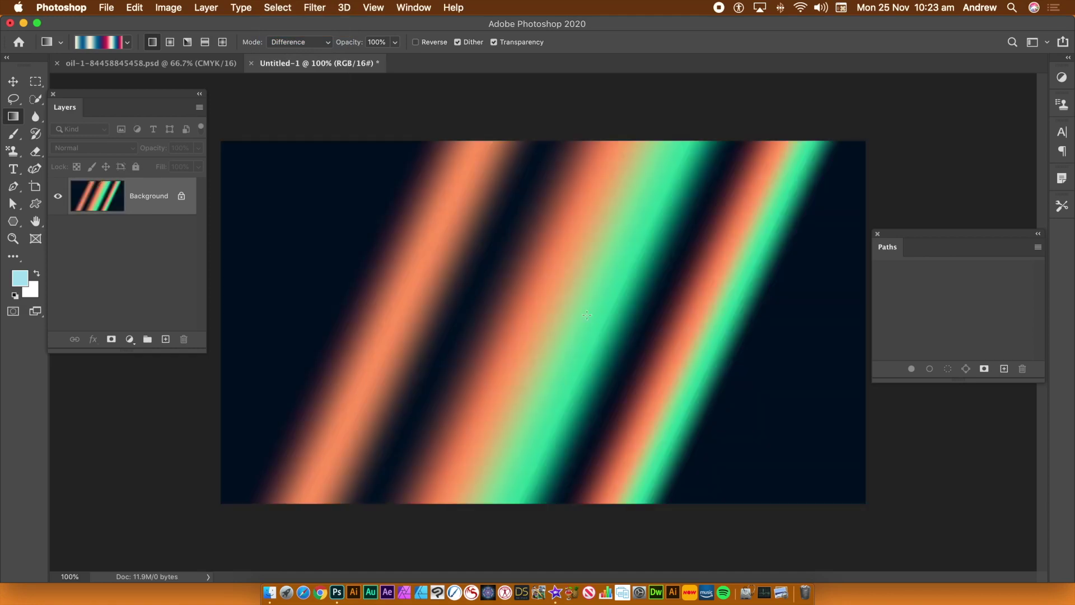
{"action": "left_click_drag", "start_coordinate": [582, 232], "coordinate": [232, 481]}
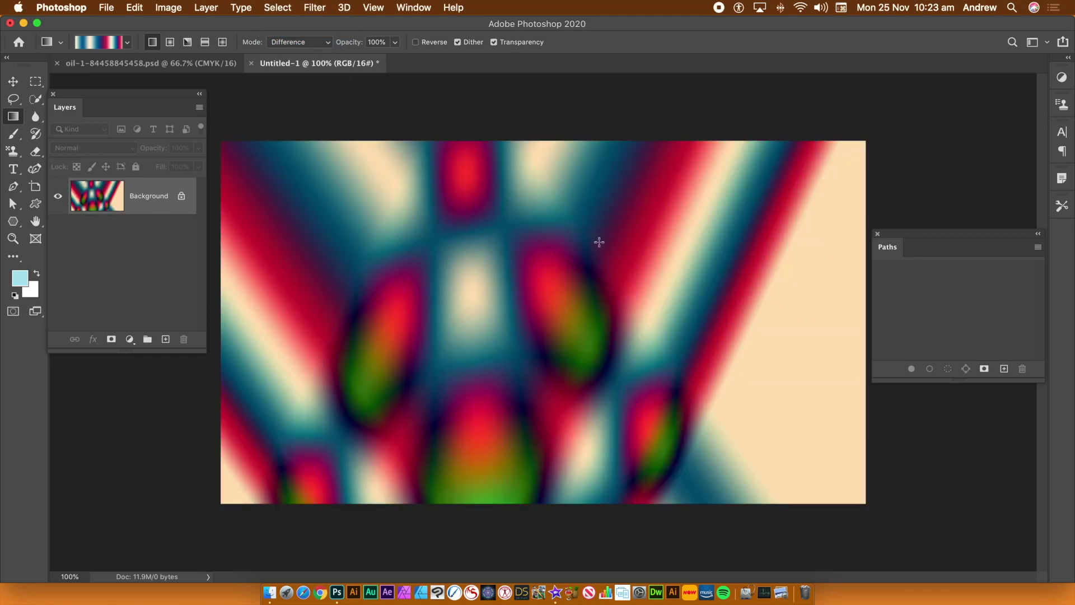
{"action": "left_click_drag", "start_coordinate": [596, 219], "coordinate": [247, 524]}
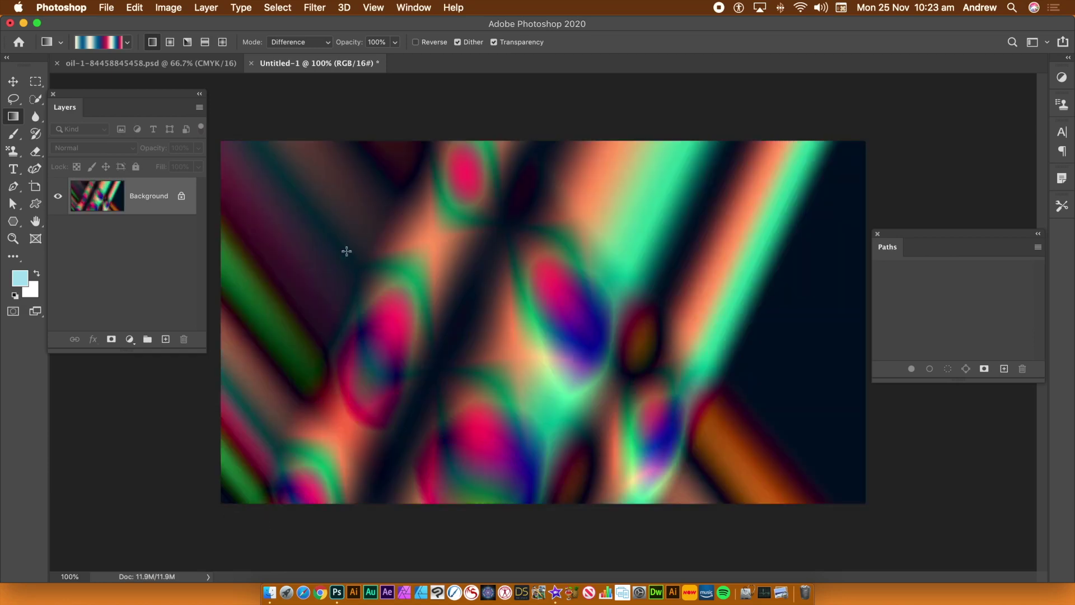
{"action": "left_click_drag", "start_coordinate": [300, 194], "coordinate": [751, 397]}
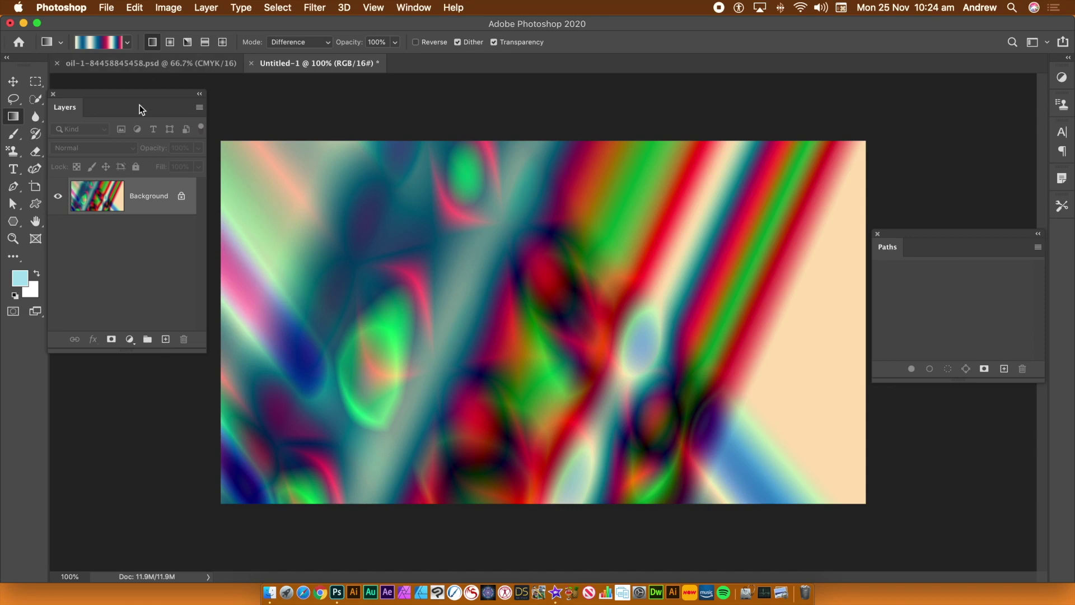
Step: Try out full-height Rectangular Marquee selections of different widths at several places on the gradient artwork
{"action": "left_click", "coordinate": [35, 82]}
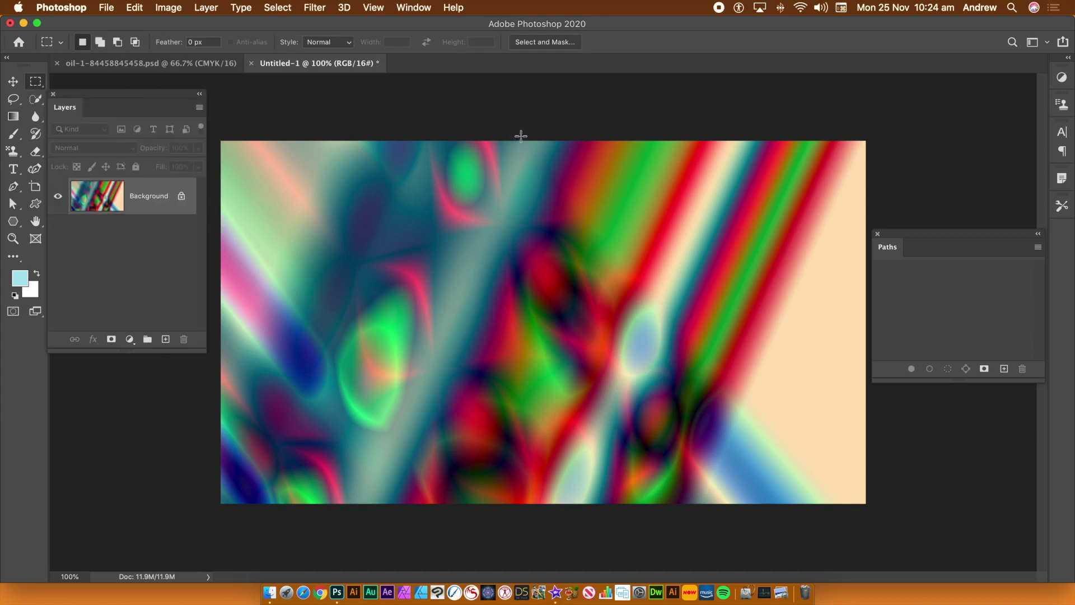
{"action": "left_click_drag", "start_coordinate": [253, 130], "coordinate": [392, 522]}
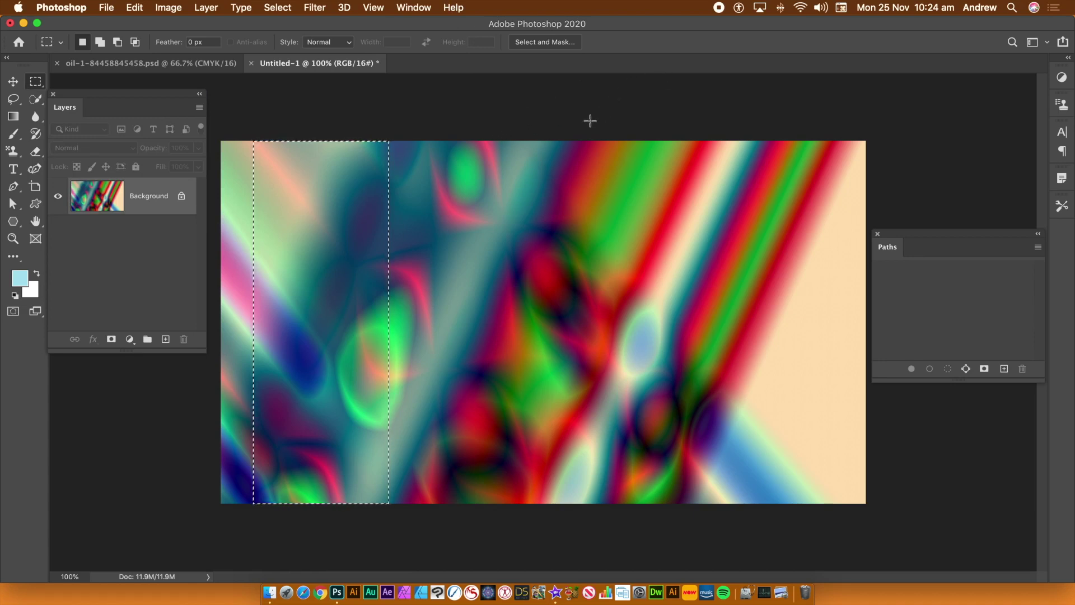
{"action": "left_click_drag", "start_coordinate": [554, 123], "coordinate": [585, 518]}
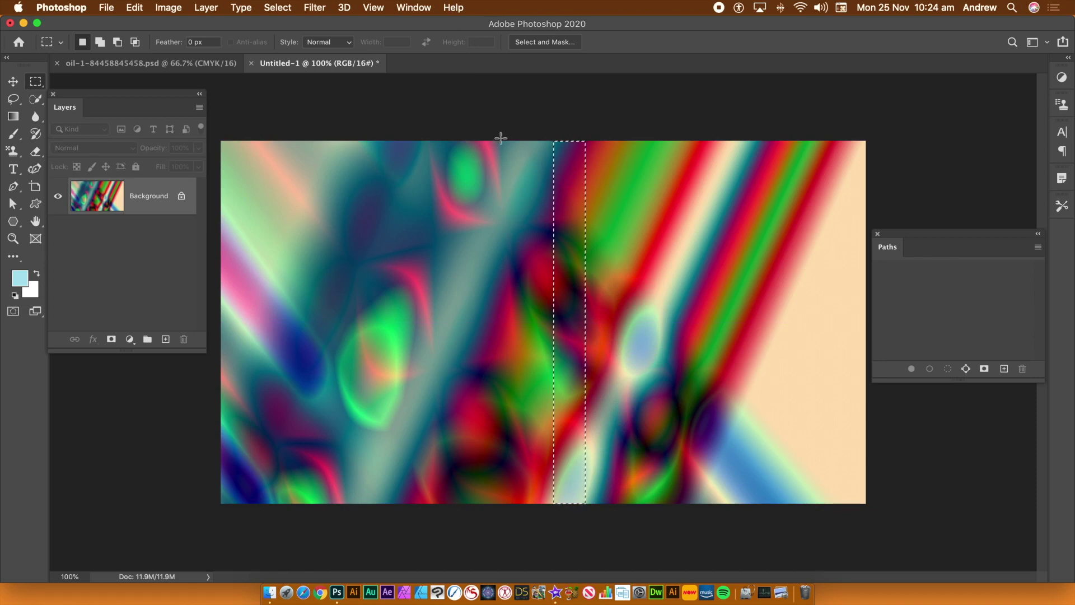
{"action": "left_click", "coordinate": [473, 118]}
{"action": "left_click_drag", "start_coordinate": [473, 118], "coordinate": [523, 515]}
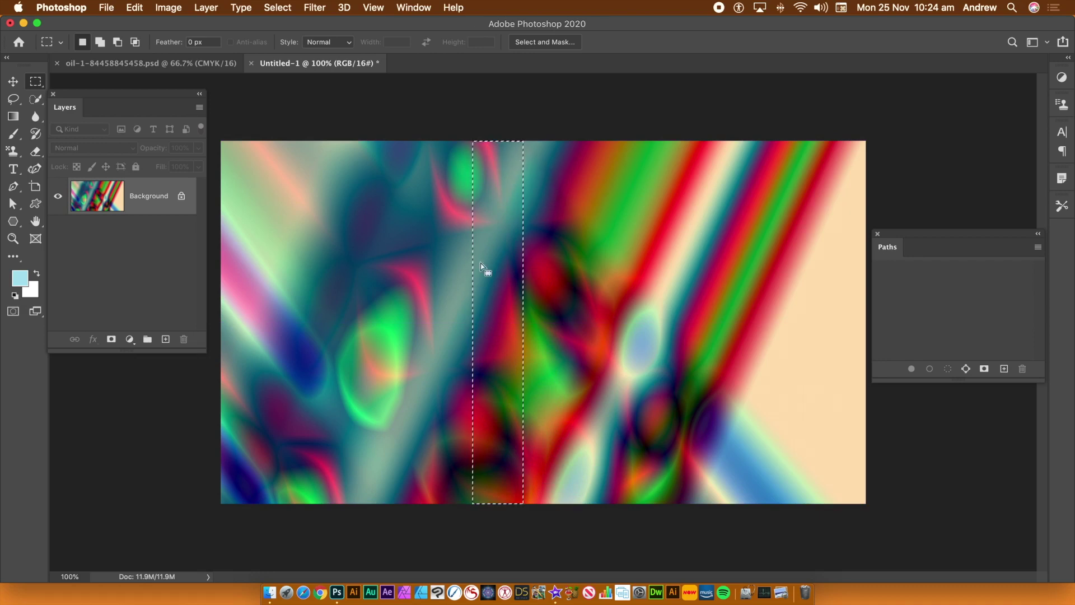
{"action": "left_click_drag", "start_coordinate": [614, 116], "coordinate": [690, 513]}
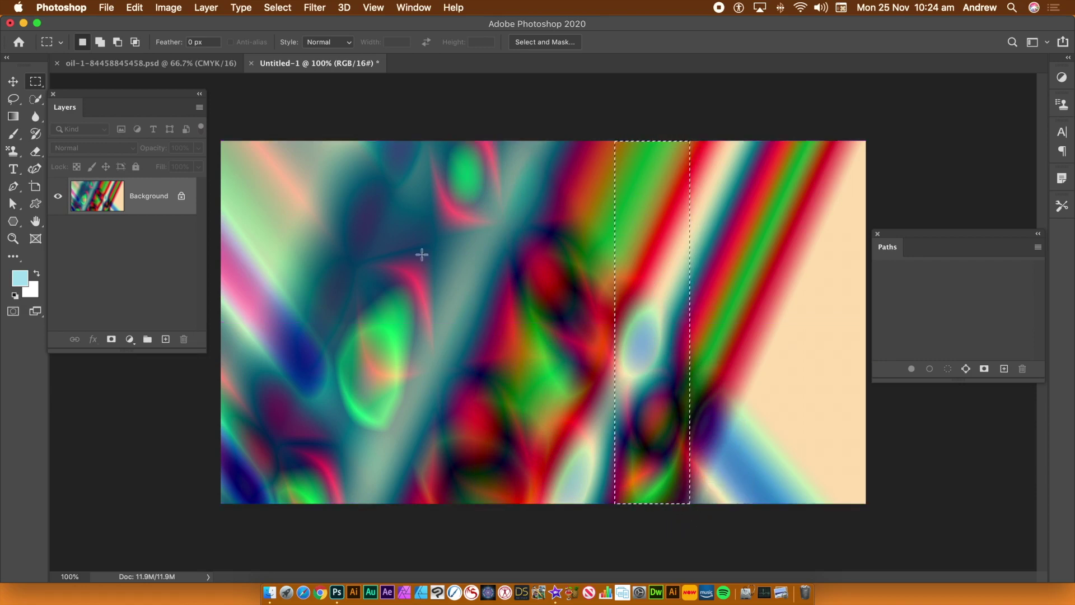
Step: Select a narrow full-height strip through the edge of the large green oval and define it as a pattern with the default name
{"action": "left_click_drag", "start_coordinate": [390, 136], "coordinate": [436, 537]}
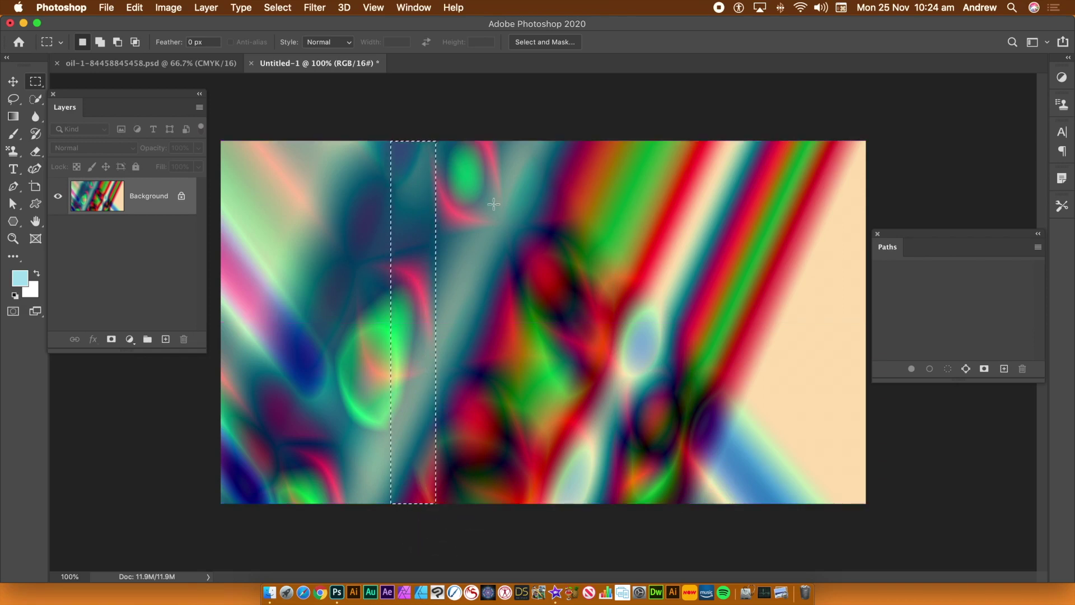
{"action": "left_click", "coordinate": [135, 8]}
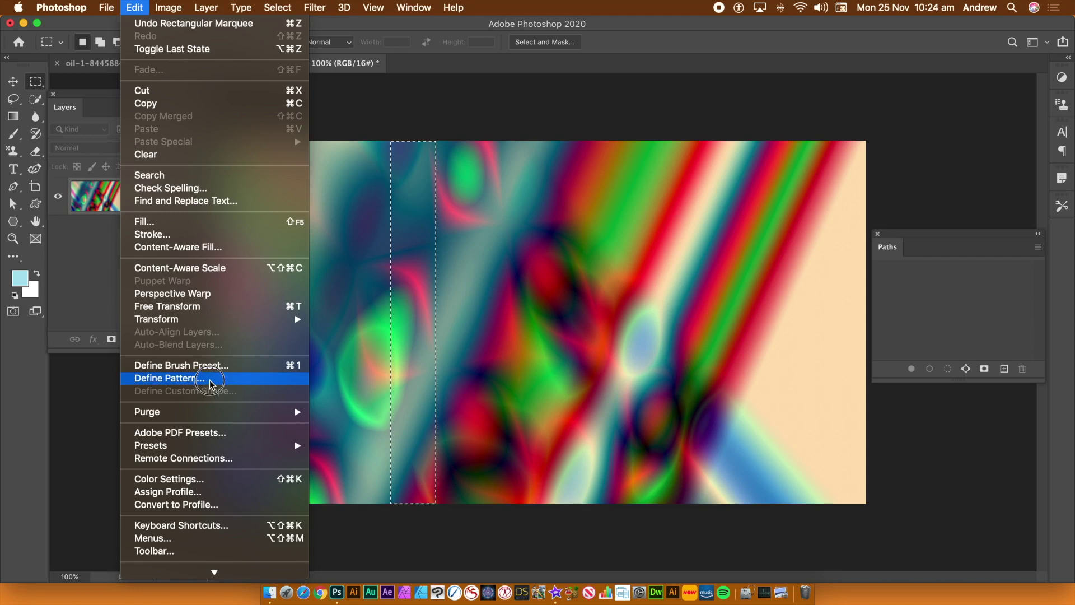
{"action": "left_click", "coordinate": [209, 379]}
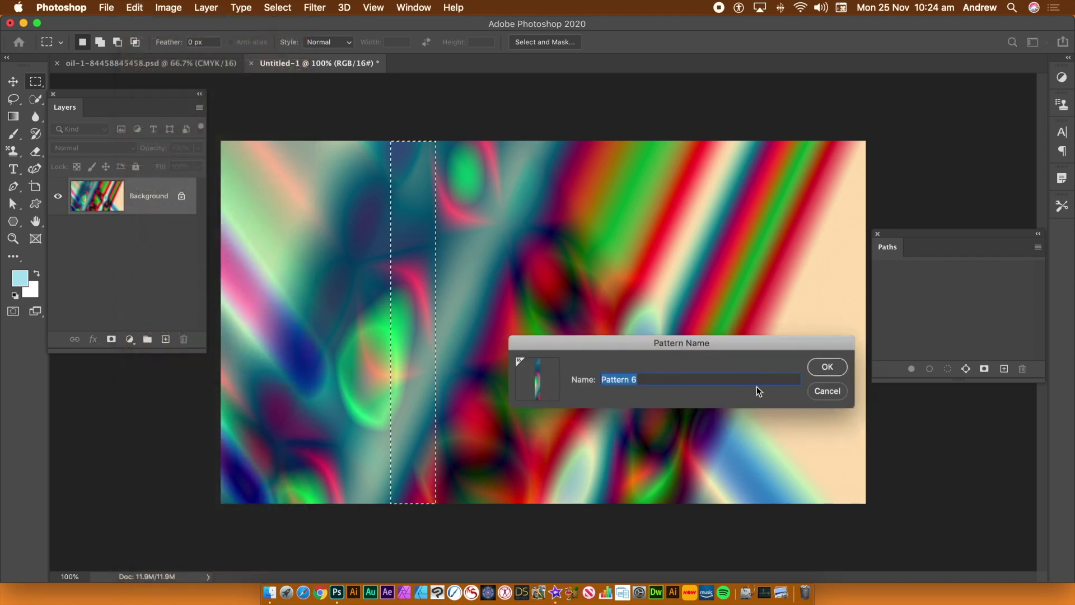
{"action": "left_click", "coordinate": [832, 371]}
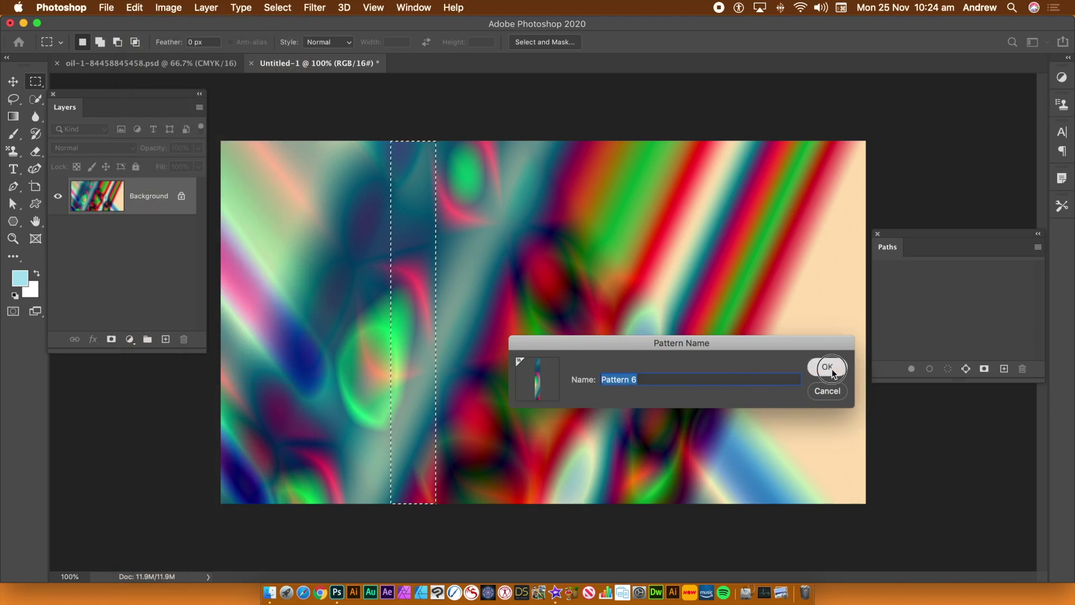
Step: Define a second default-named pattern from a narrow full-height strip through the wide green band just right of the artwork's centre
{"action": "left_click_drag", "start_coordinate": [595, 135], "coordinate": [635, 526]}
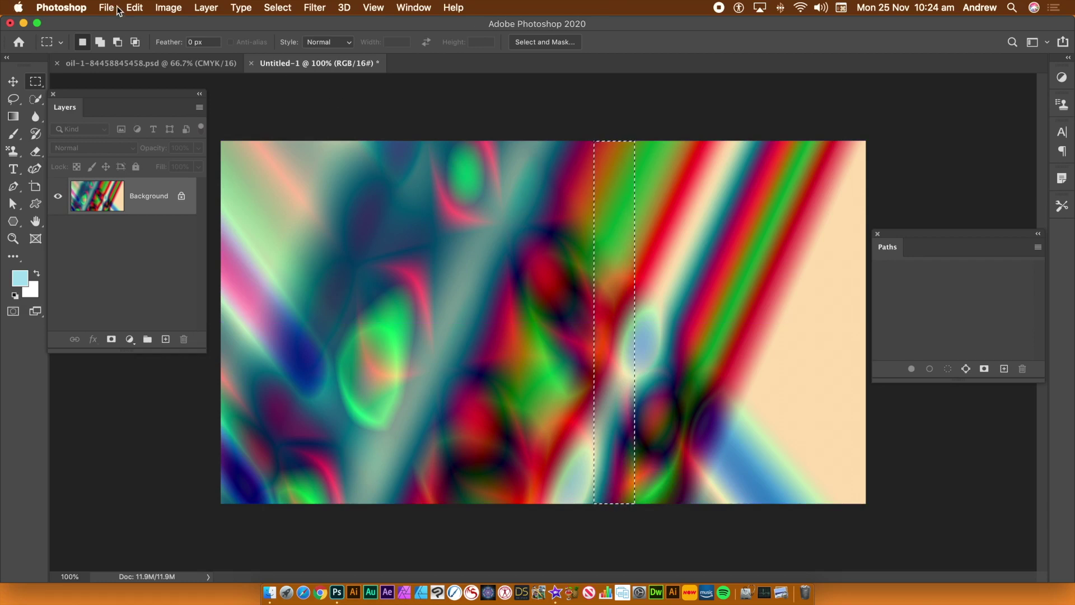
{"action": "left_click", "coordinate": [135, 8]}
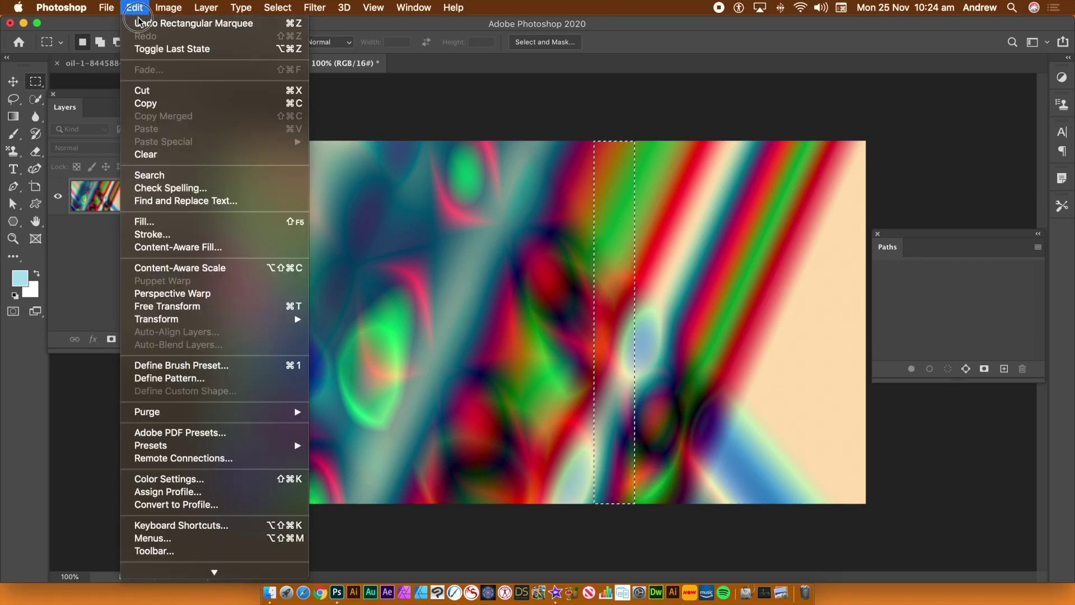
{"action": "left_click", "coordinate": [203, 385]}
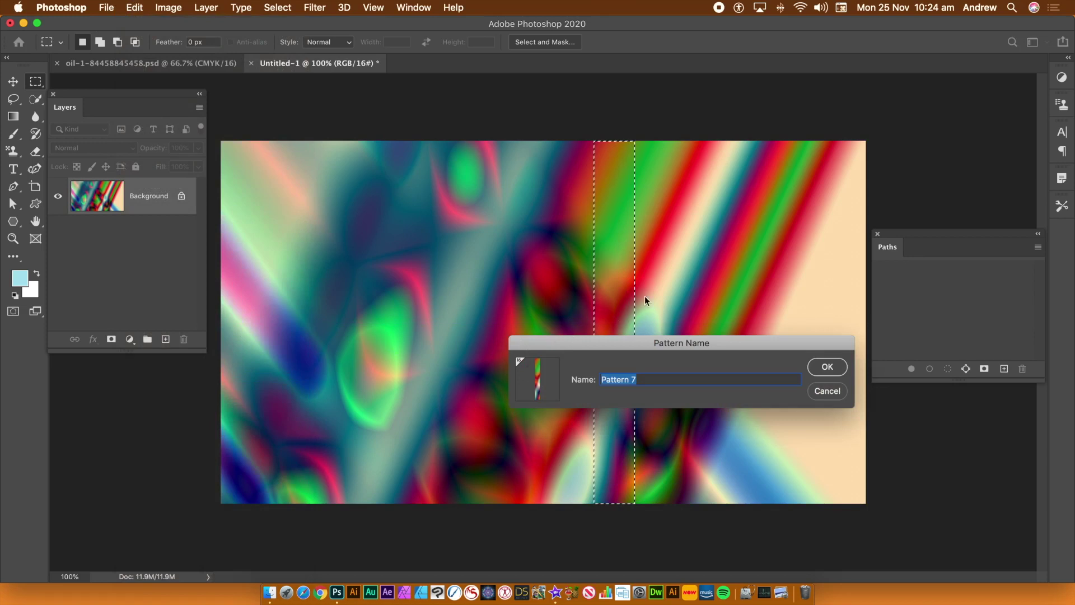
{"action": "left_click", "coordinate": [828, 368]}
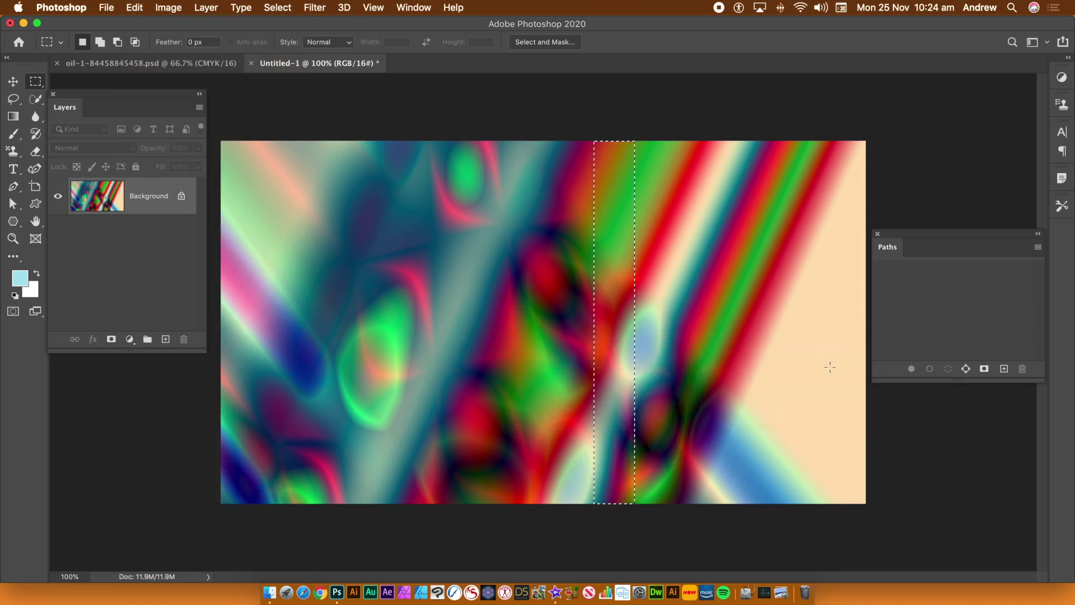
Step: Define a third default-named pattern from a thin full-height strip through the red and cream stripes, and clear the selection
{"action": "left_click_drag", "start_coordinate": [694, 131], "coordinate": [724, 523]}
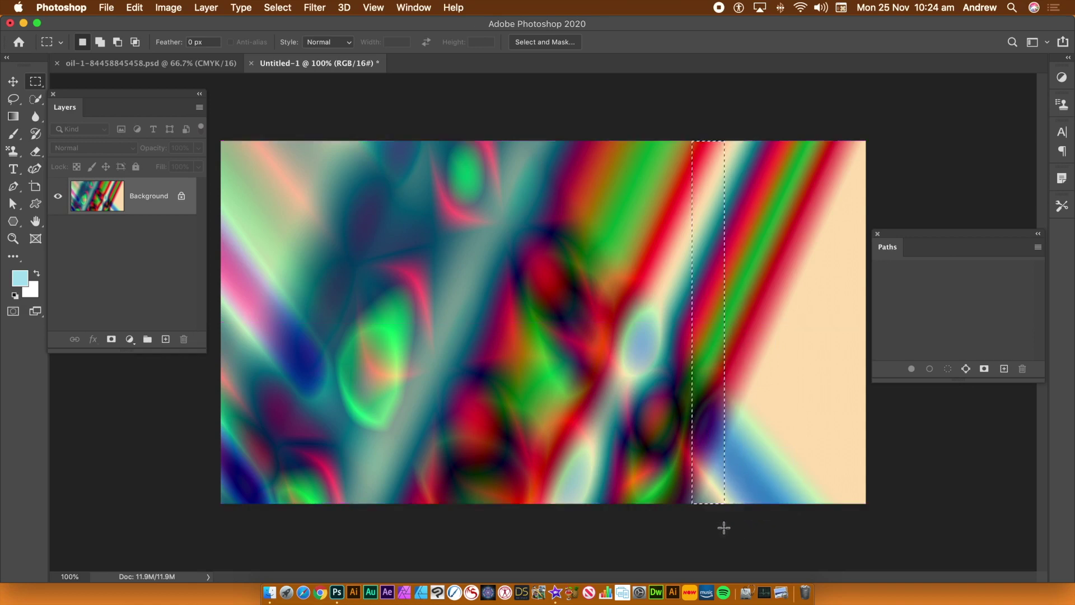
{"action": "left_click", "coordinate": [134, 8]}
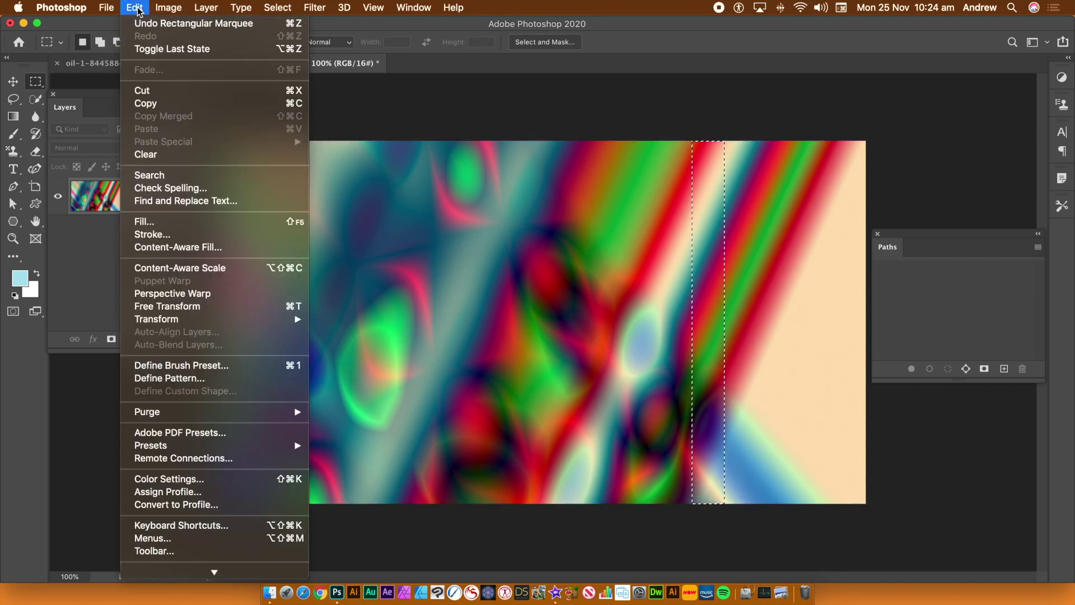
{"action": "left_click", "coordinate": [179, 380]}
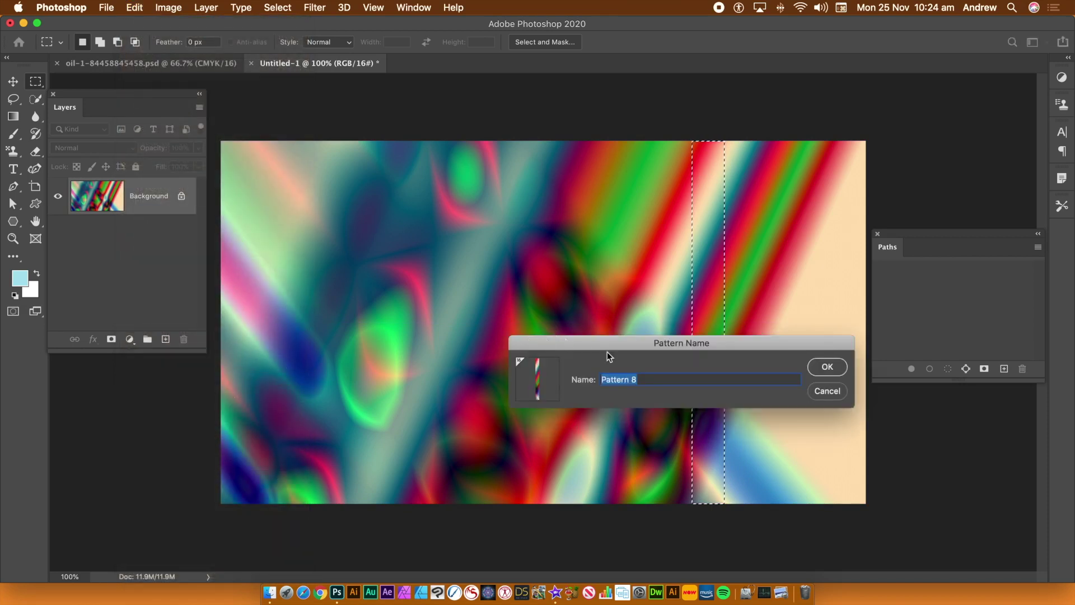
{"action": "left_click", "coordinate": [828, 367]}
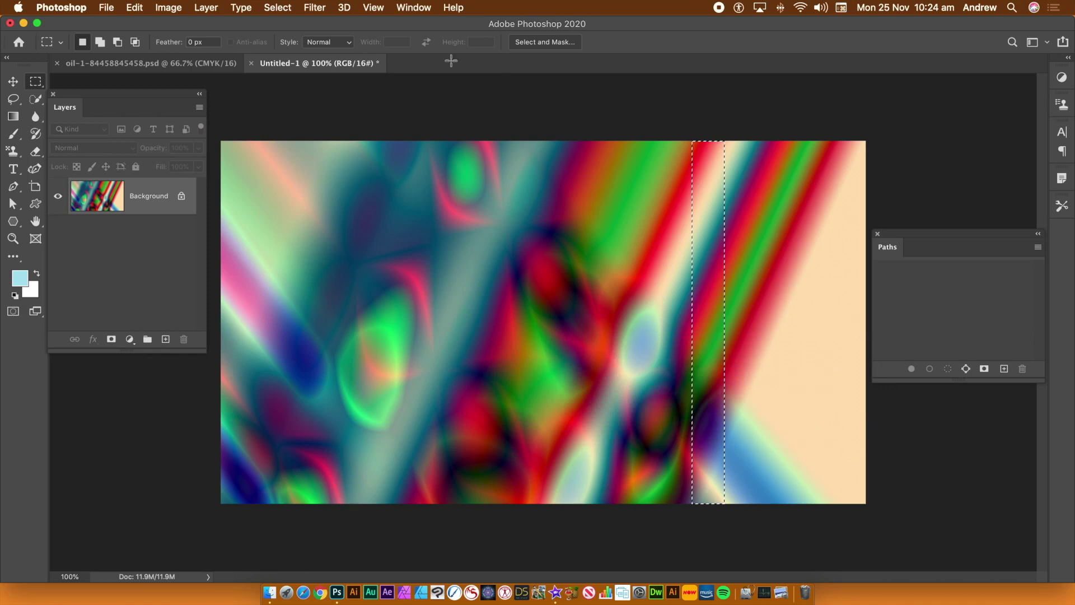
{"action": "left_click", "coordinate": [279, 8]}
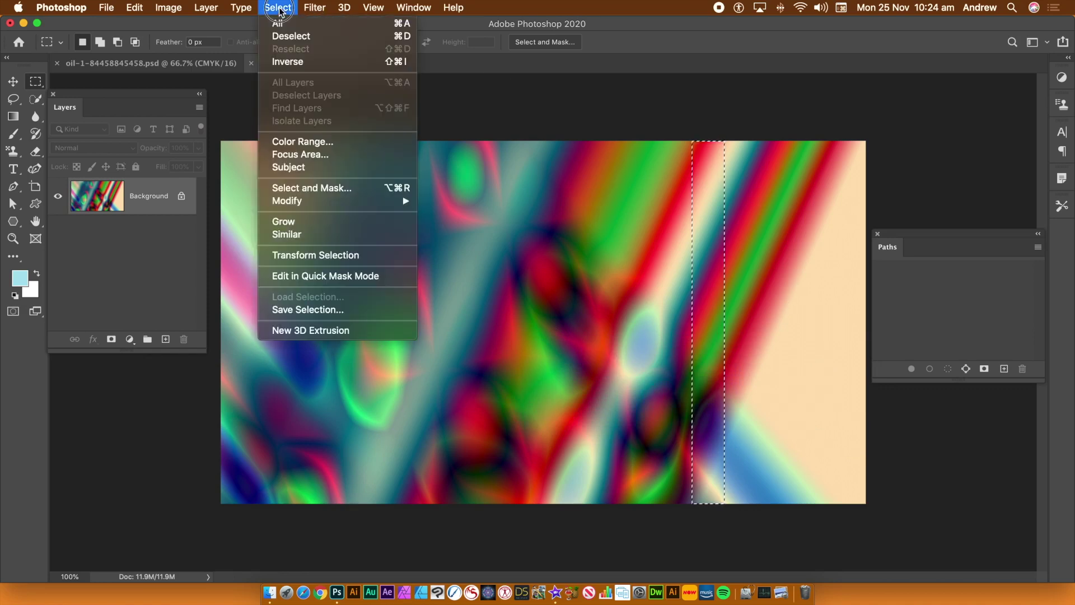
{"action": "left_click", "coordinate": [288, 34]}
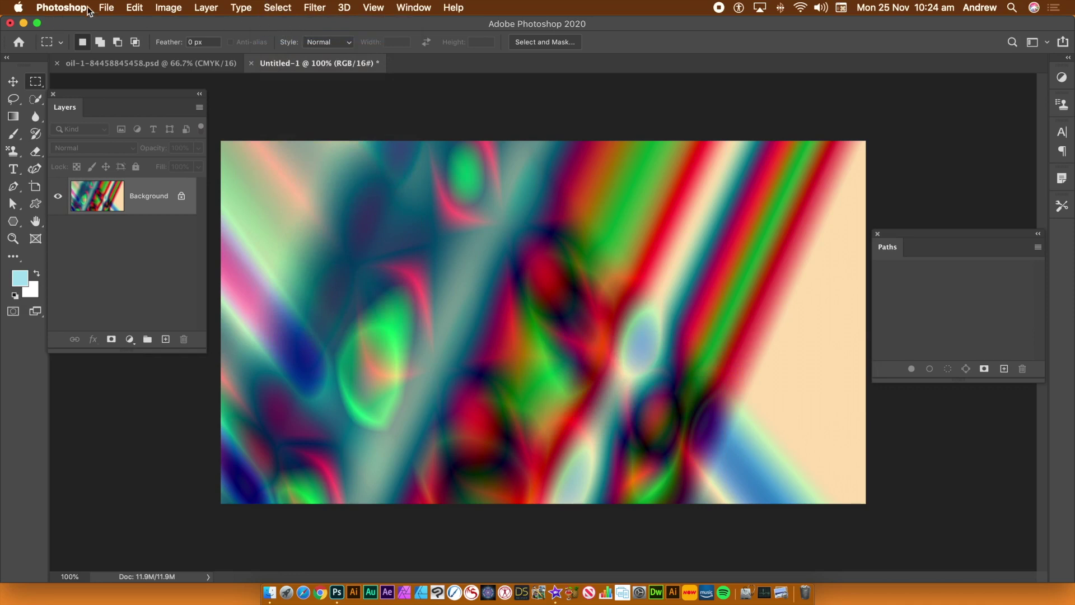
Step: Create another blank white document of 1920 x 1080 px at 72 ppi in 16-bit RGB
{"action": "left_click", "coordinate": [112, 8]}
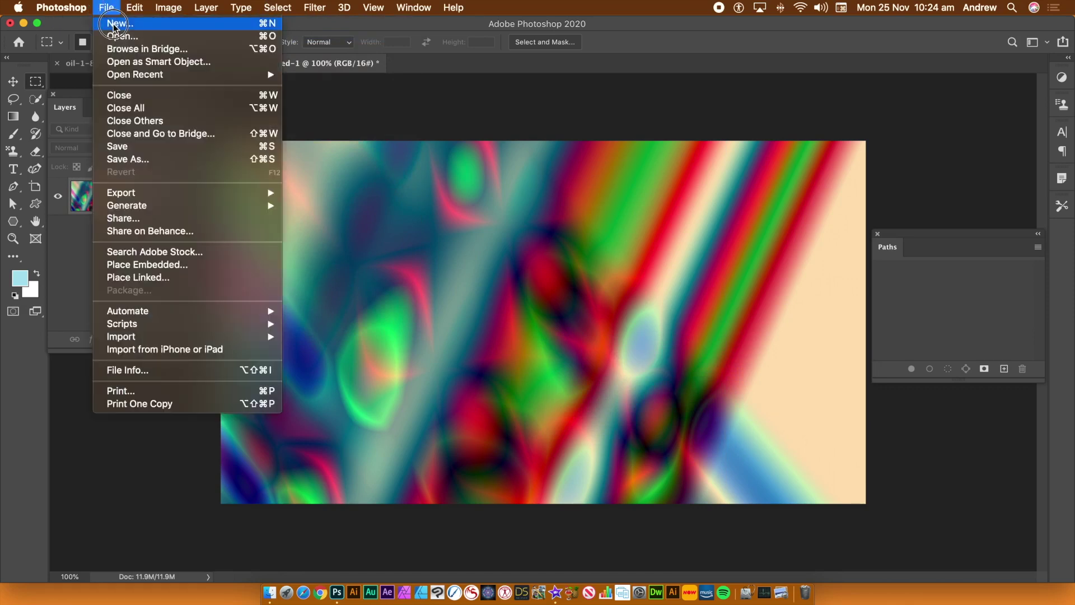
{"action": "left_click", "coordinate": [120, 23]}
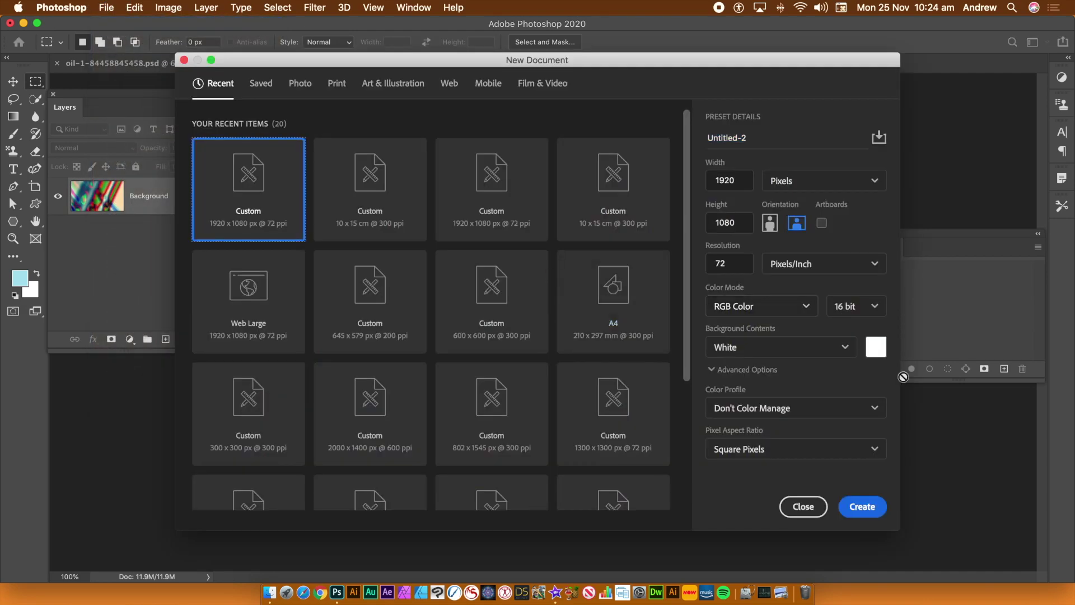
{"action": "left_click", "coordinate": [857, 505]}
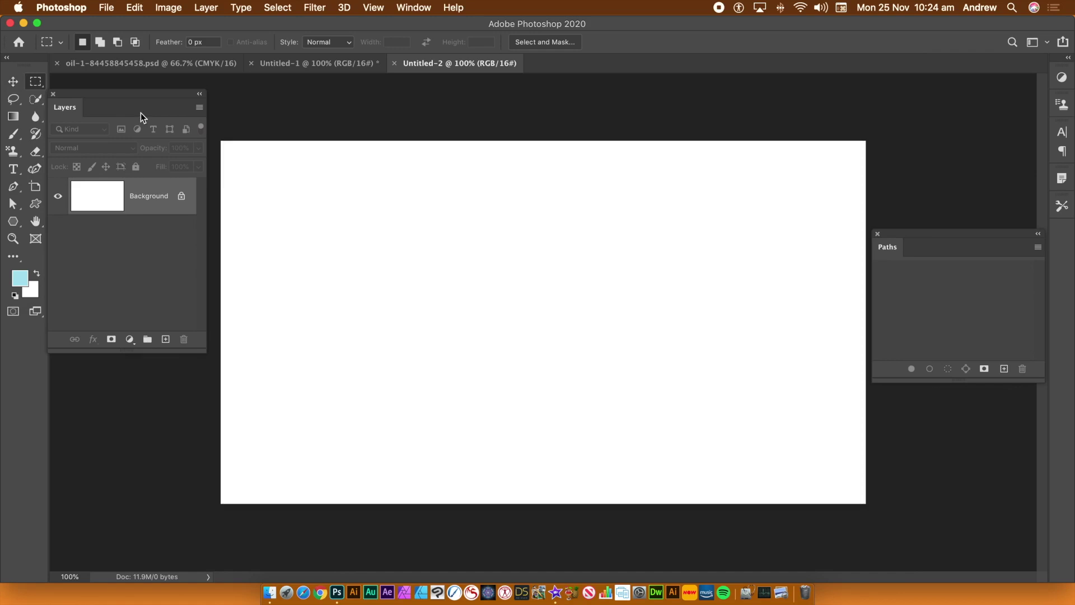
Step: With the Curvature Pen in Path mode, draw an open winding curve from the lower left through two tall loops across the canvas's left half
{"action": "left_click", "coordinate": [35, 171]}
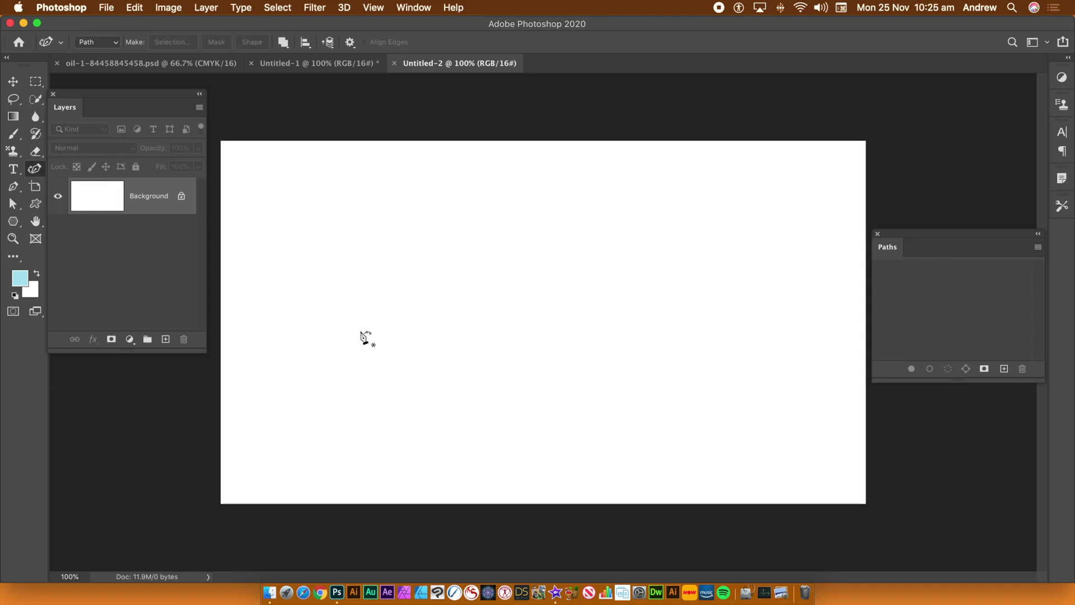
{"action": "left_click", "coordinate": [113, 43]}
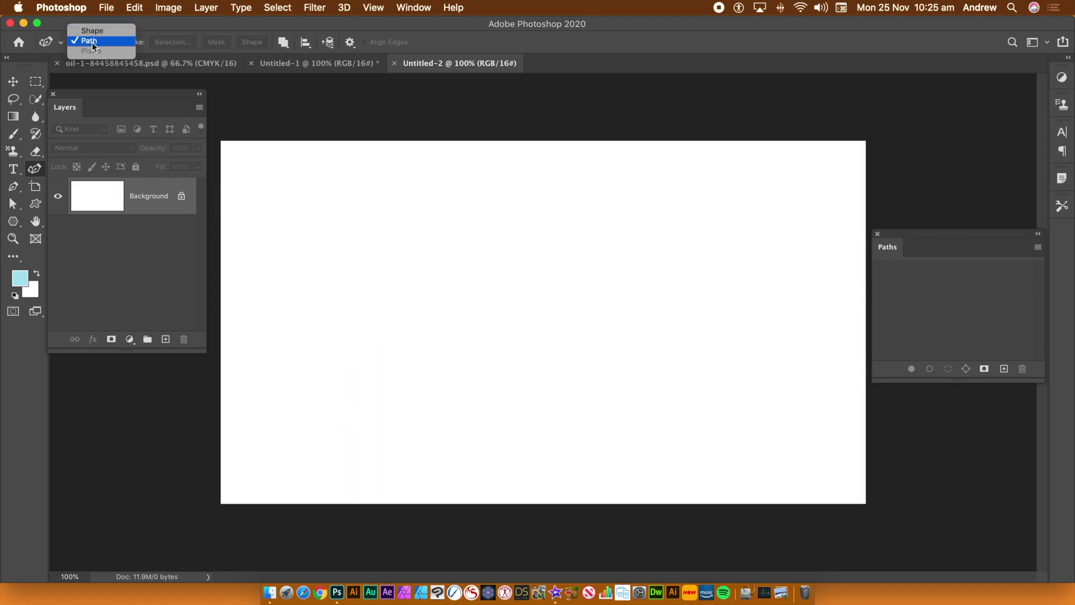
{"action": "left_click", "coordinate": [93, 42]}
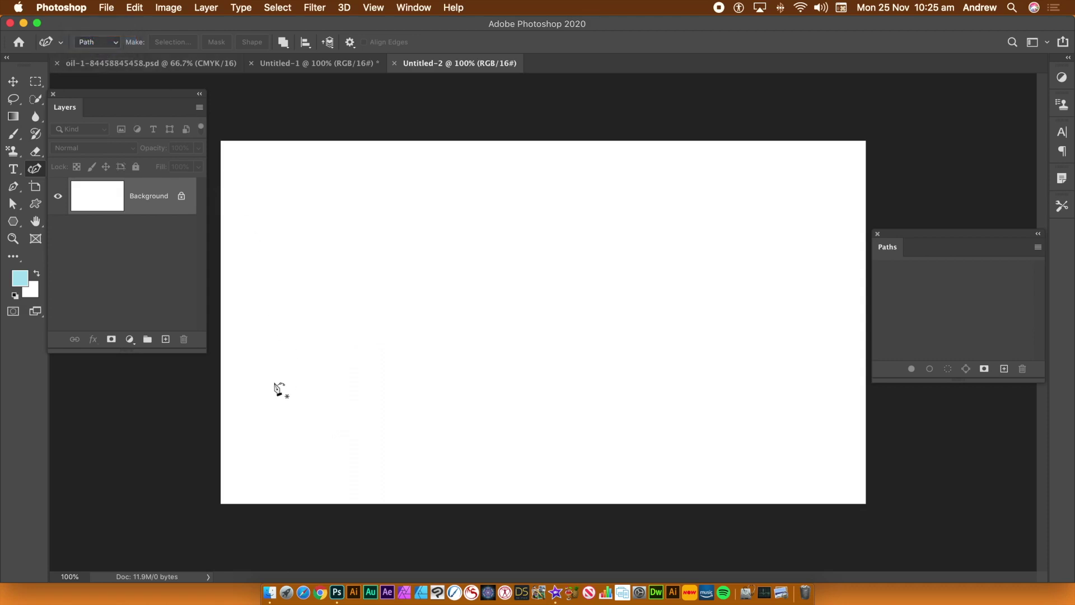
{"action": "left_click", "coordinate": [297, 409]}
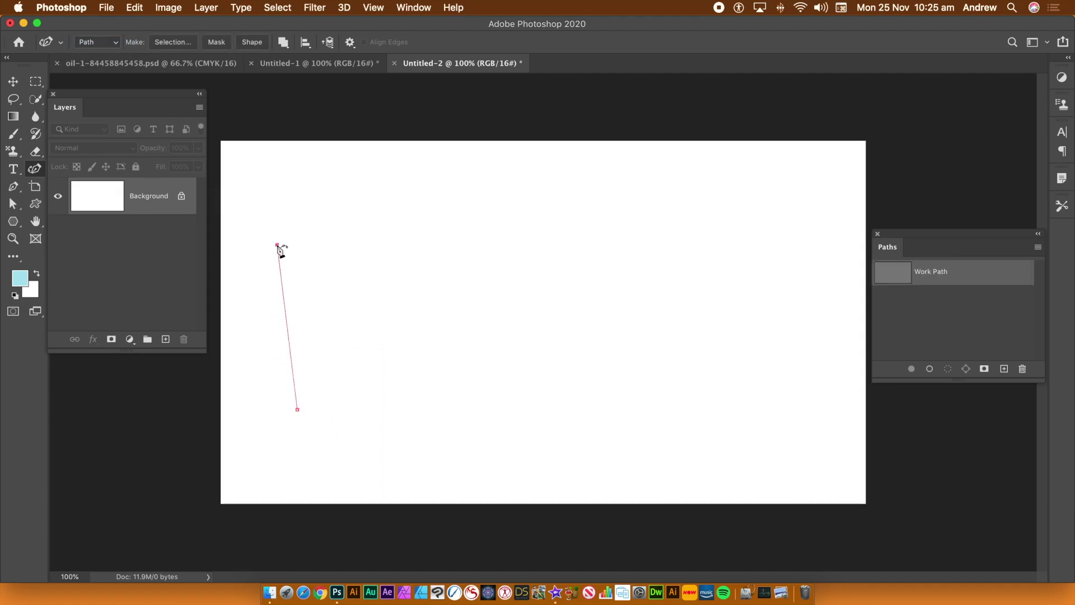
{"action": "left_click", "coordinate": [342, 225]}
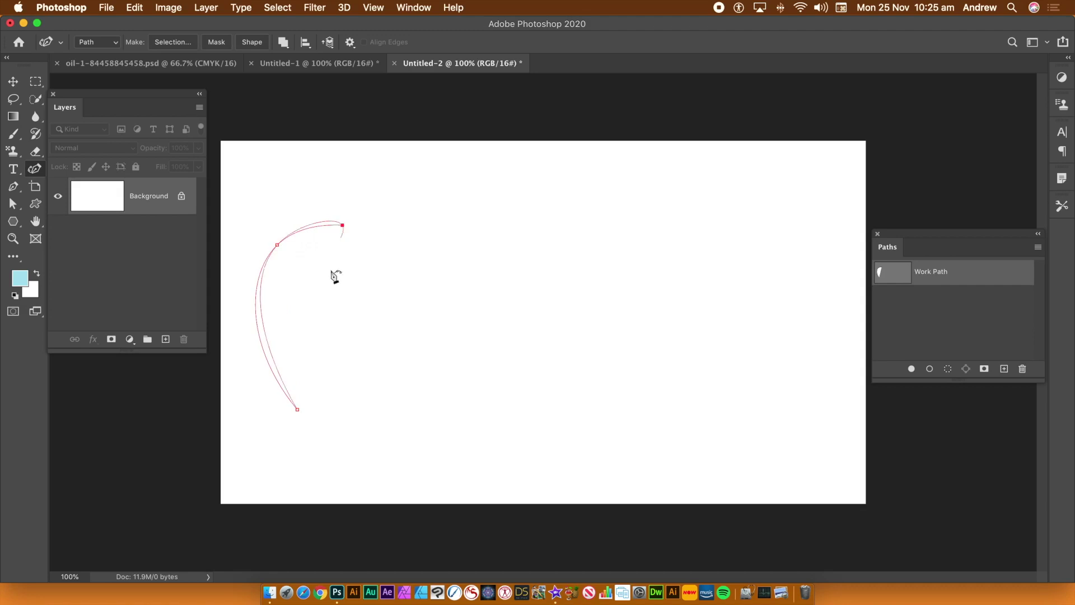
{"action": "left_click", "coordinate": [332, 356]}
{"action": "left_click", "coordinate": [332, 476]}
{"action": "left_click", "coordinate": [412, 478]}
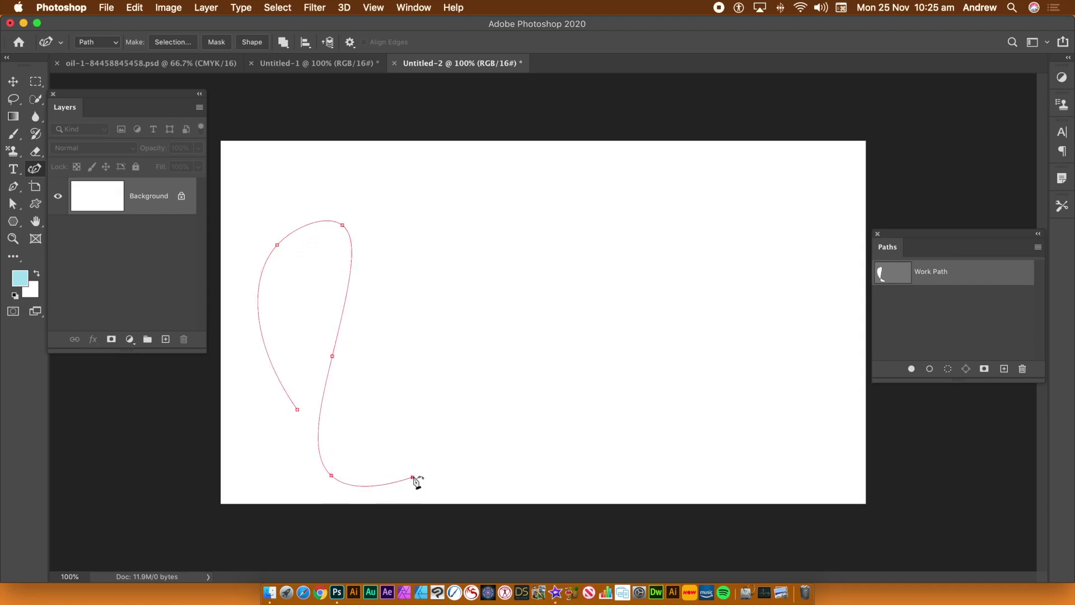
{"action": "left_click", "coordinate": [382, 166]}
{"action": "left_click", "coordinate": [467, 168]}
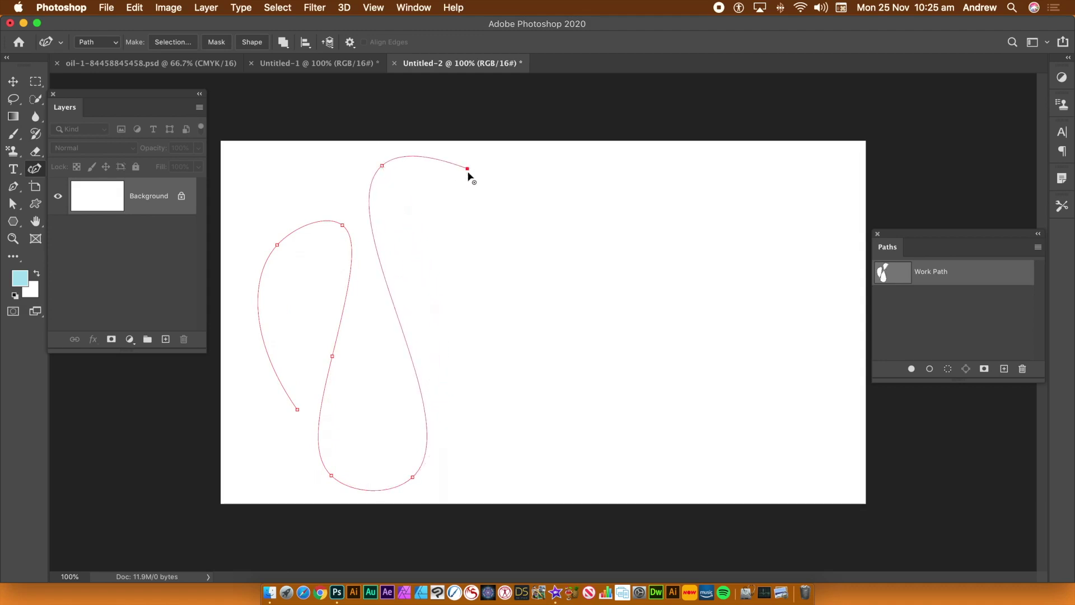
Step: Continue the winding curve down and up through two more tall loops across the canvas's right half, and end the path open
{"action": "left_click", "coordinate": [497, 330]}
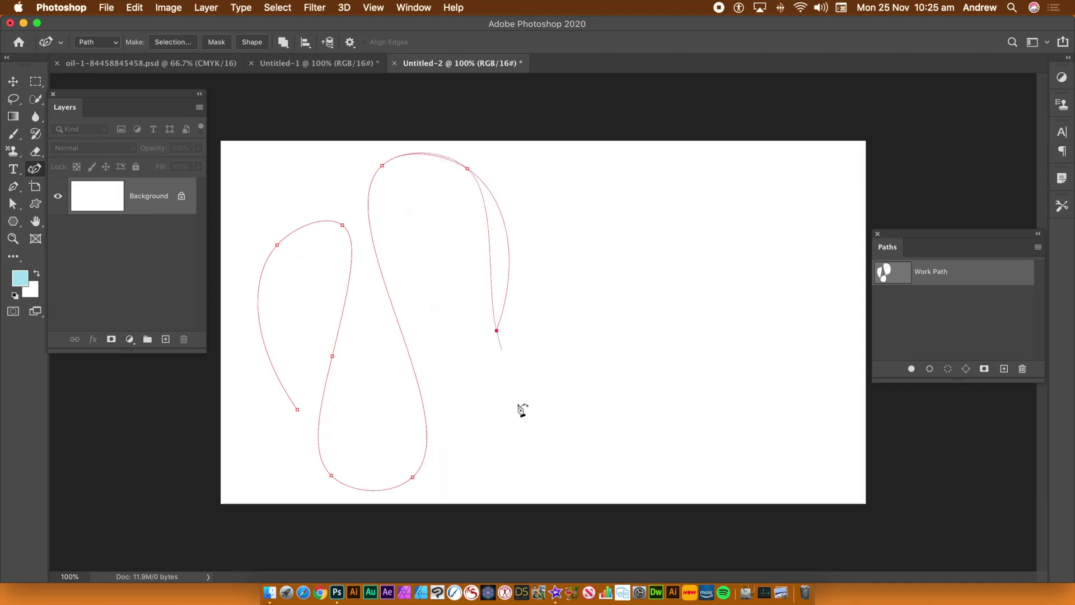
{"action": "left_click", "coordinate": [561, 449]}
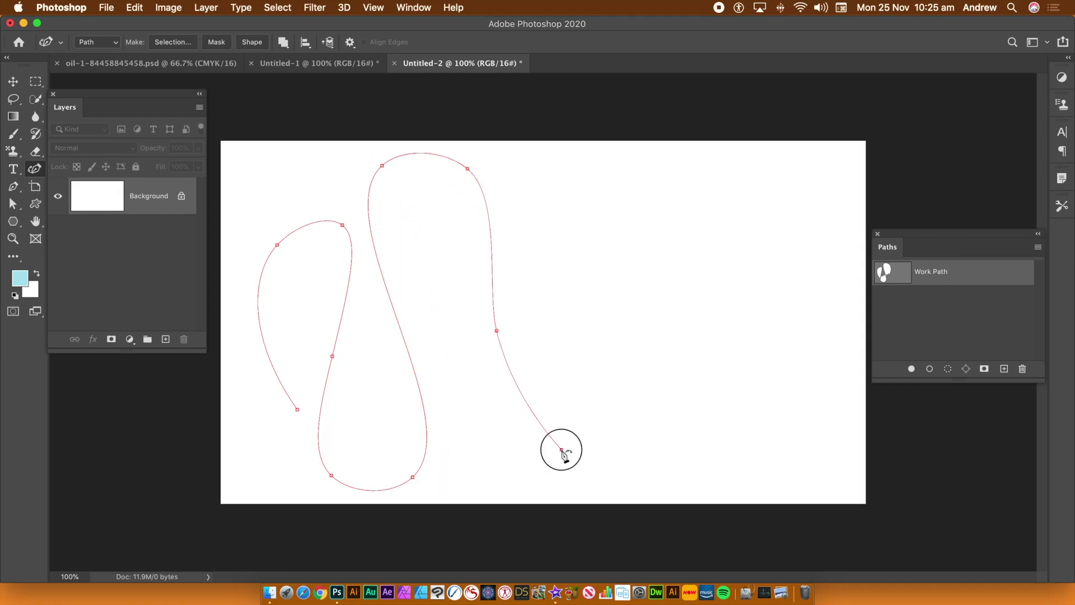
{"action": "left_click", "coordinate": [538, 235]}
{"action": "left_click", "coordinate": [608, 179]}
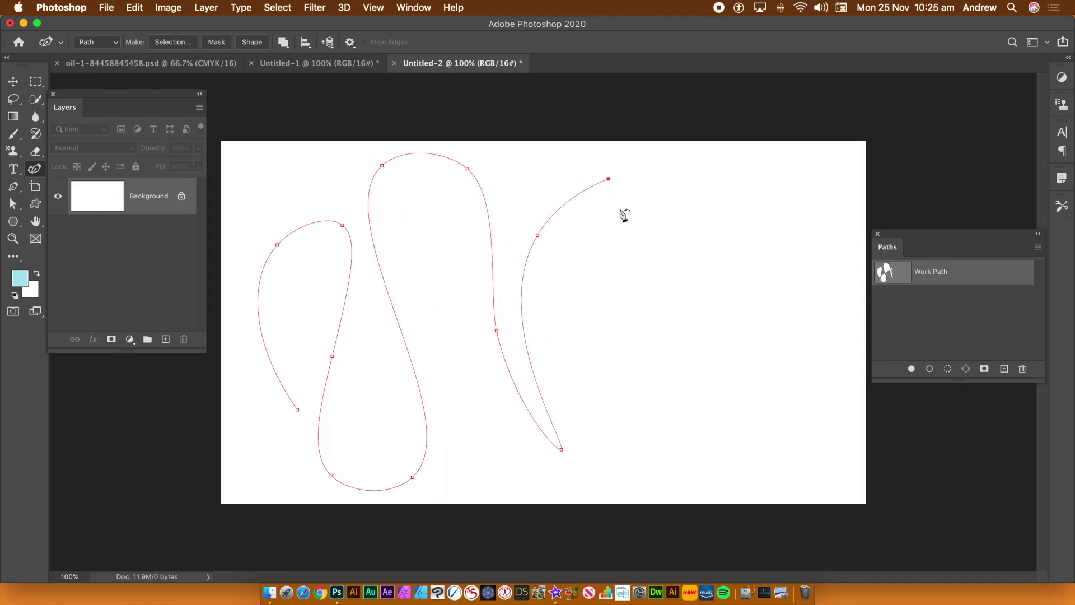
{"action": "left_click", "coordinate": [657, 438]}
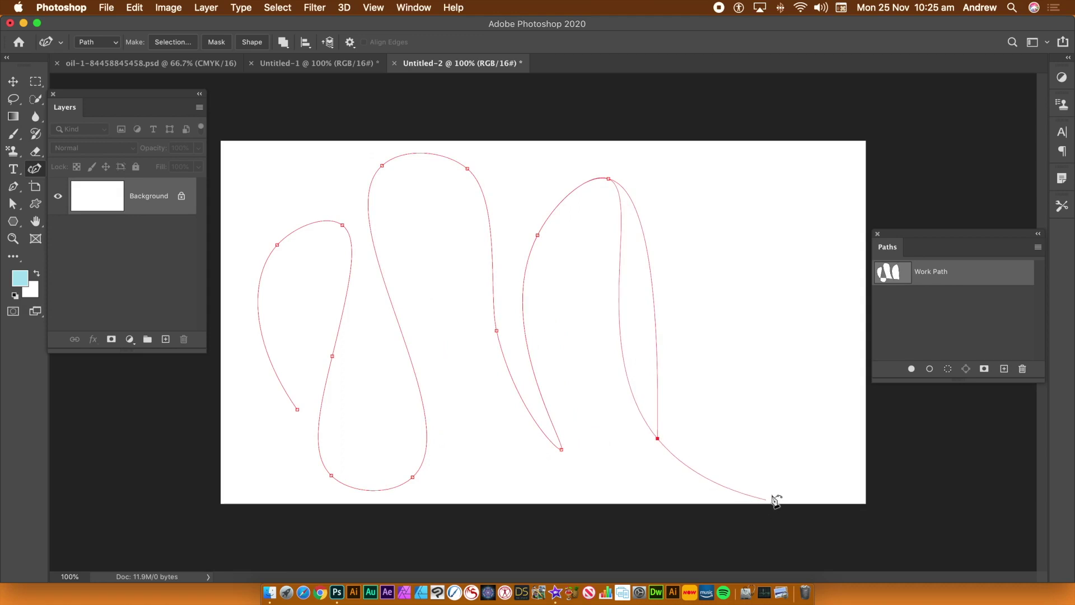
{"action": "left_click", "coordinate": [762, 459]}
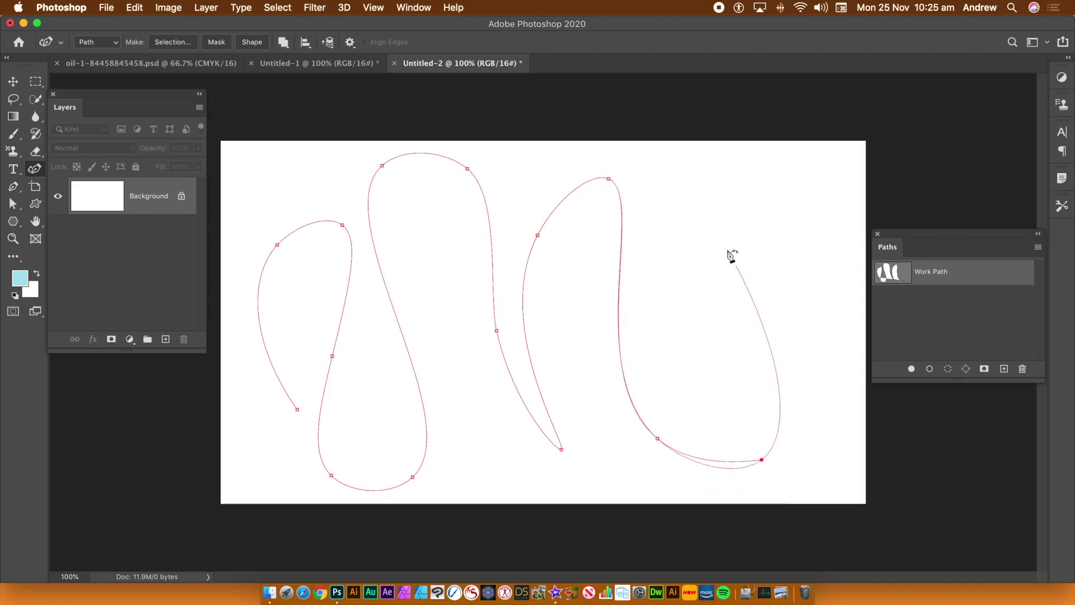
{"action": "left_click", "coordinate": [696, 205]}
{"action": "left_click", "coordinate": [774, 184]}
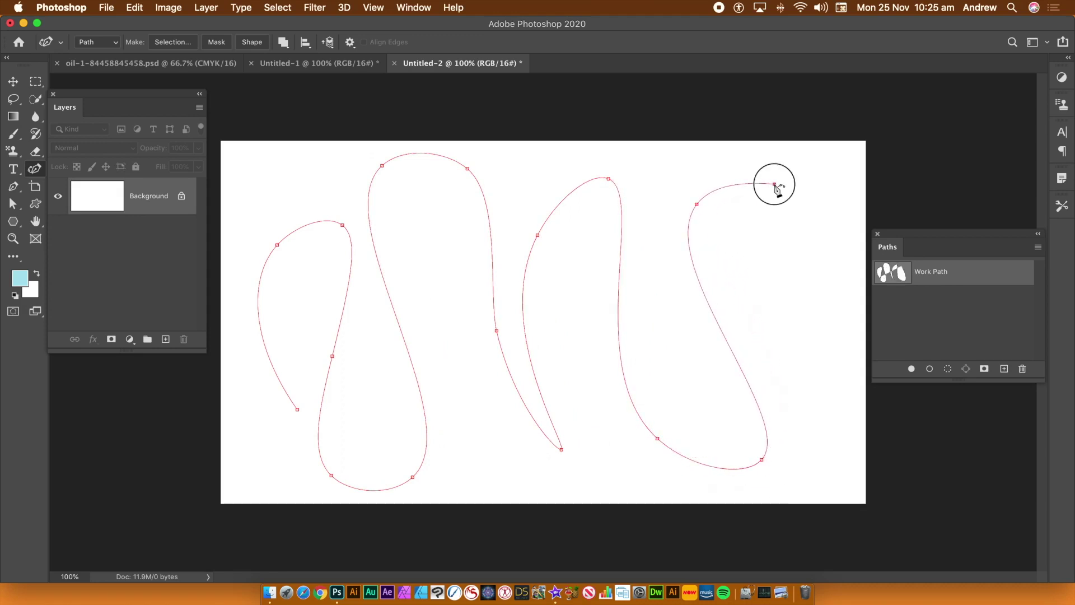
{"action": "left_click", "coordinate": [806, 306]}
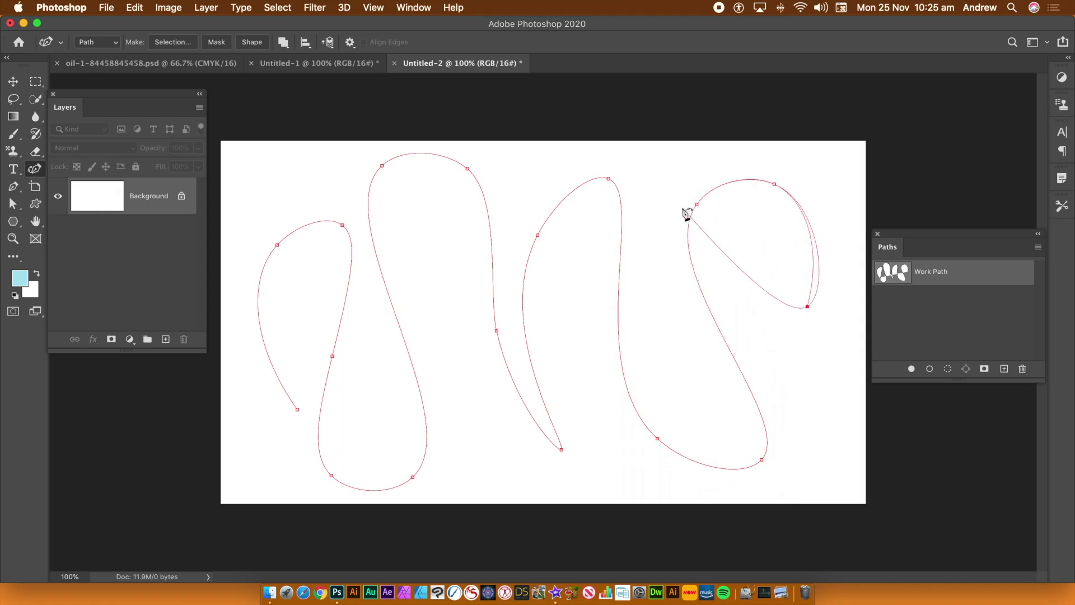
{"action": "key", "text": "Escape"}
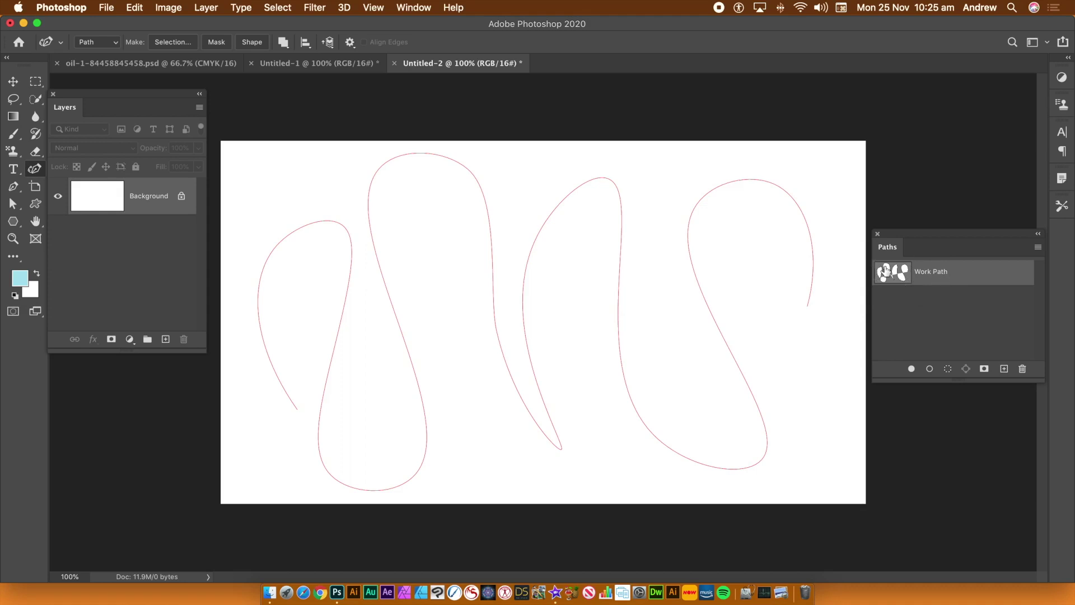
Step: Deselect the work path to hide its outline, and reselect it to show it again
{"action": "left_click", "coordinate": [908, 325]}
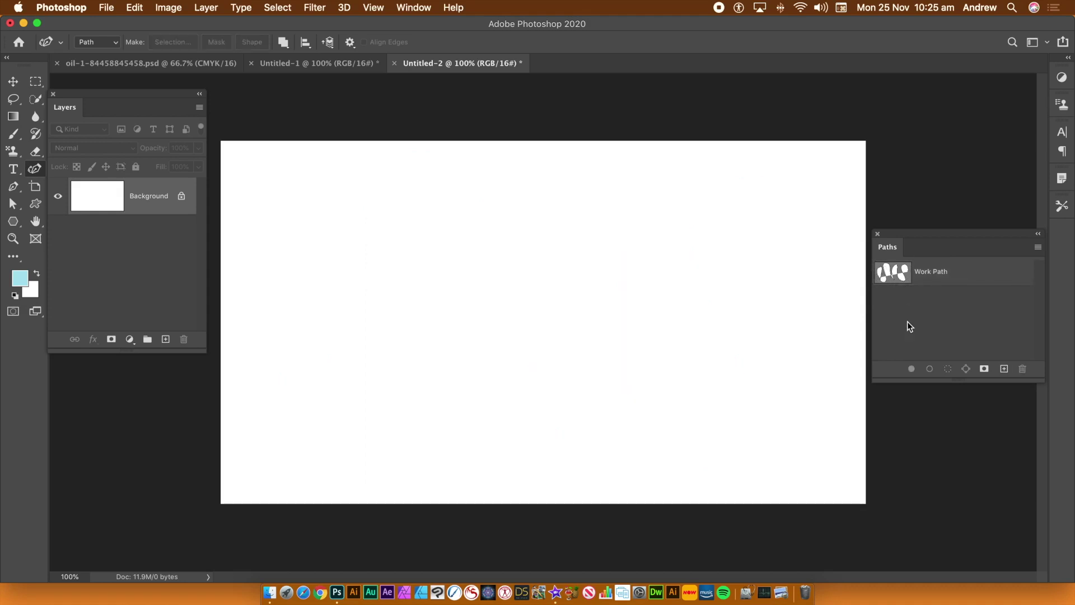
{"action": "left_click", "coordinate": [892, 273]}
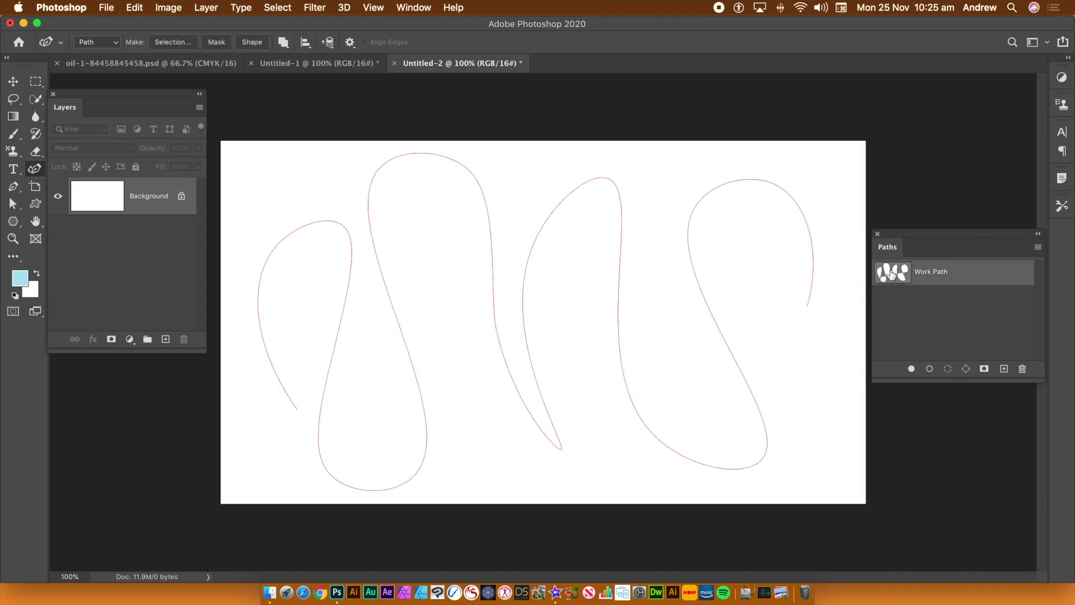
{"action": "left_click", "coordinate": [409, 8]}
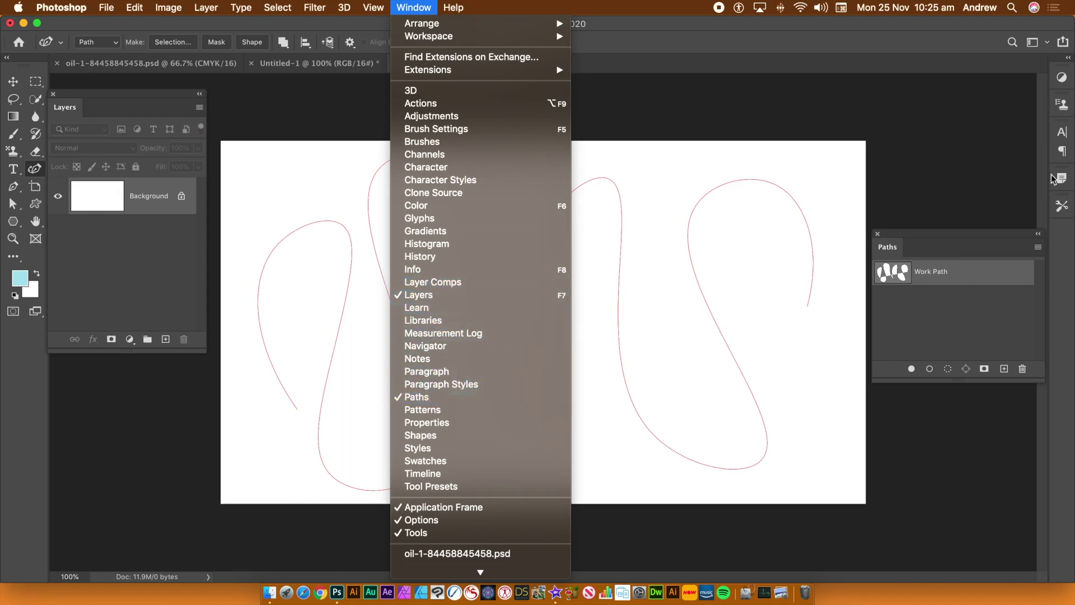
{"action": "left_click", "coordinate": [833, 38]}
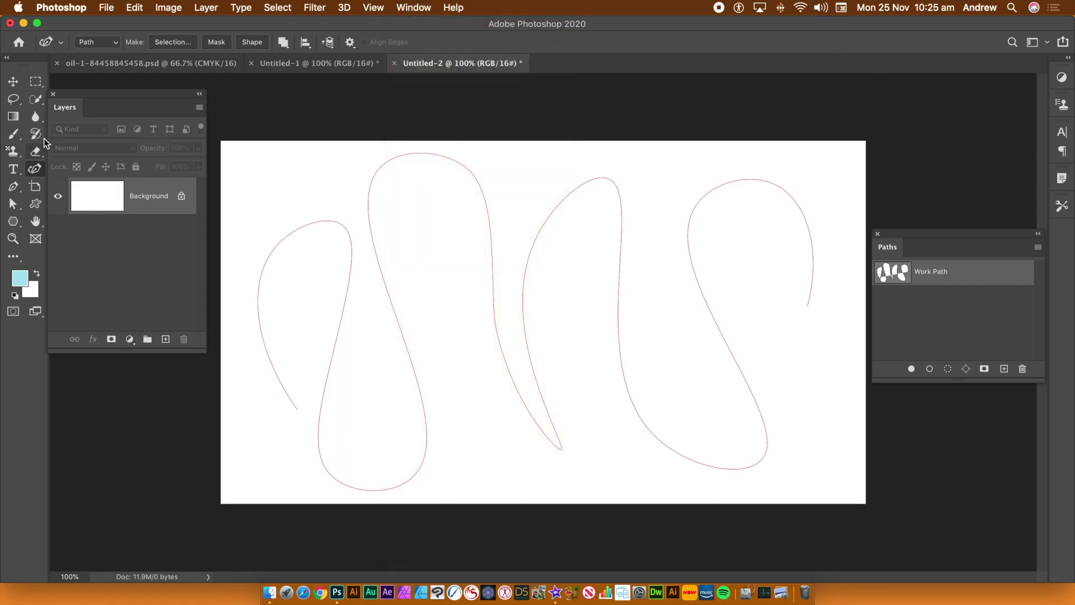
Step: Reshape the path by raising the first loop's peak, adding a point to straighten its right side, and raising the third loop's upper-left anchor
{"action": "left_click", "coordinate": [342, 227]}
{"action": "left_click_drag", "start_coordinate": [365, 234], "coordinate": [366, 225]}
{"action": "key", "text": "super+z"}
{"action": "left_click", "coordinate": [351, 235]}
{"action": "left_click_drag", "start_coordinate": [348, 231], "coordinate": [355, 297]}
{"action": "left_click", "coordinate": [342, 226]}
{"action": "left_click_drag", "start_coordinate": [343, 227], "coordinate": [324, 161]}
{"action": "left_click", "coordinate": [353, 282]}
{"action": "left_click_drag", "start_coordinate": [353, 283], "coordinate": [331, 305]}
{"action": "left_click", "coordinate": [332, 308]}
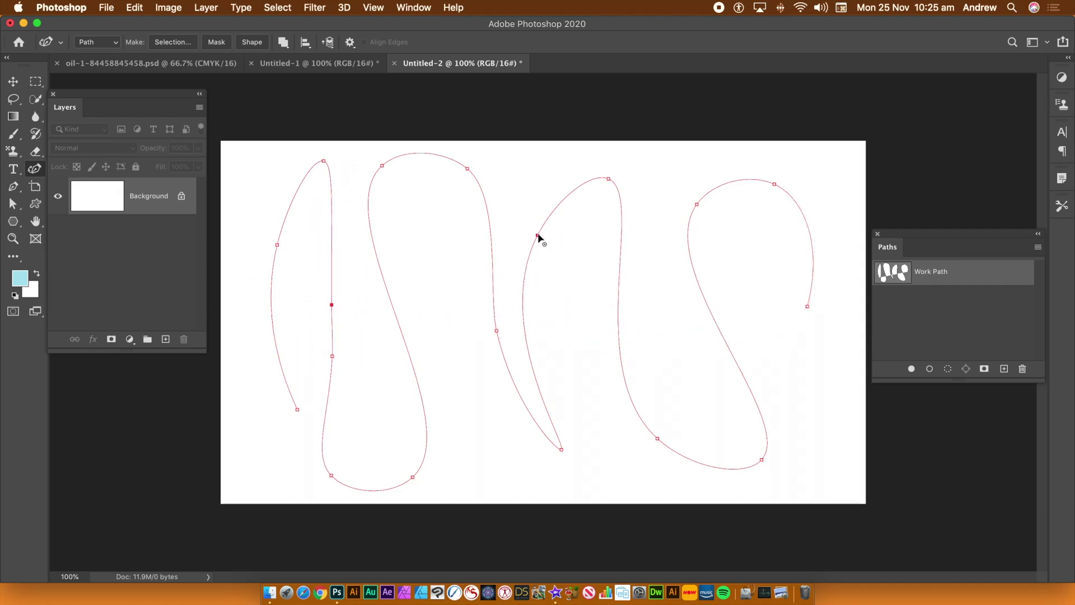
{"action": "left_click_drag", "start_coordinate": [538, 236], "coordinate": [529, 192]}
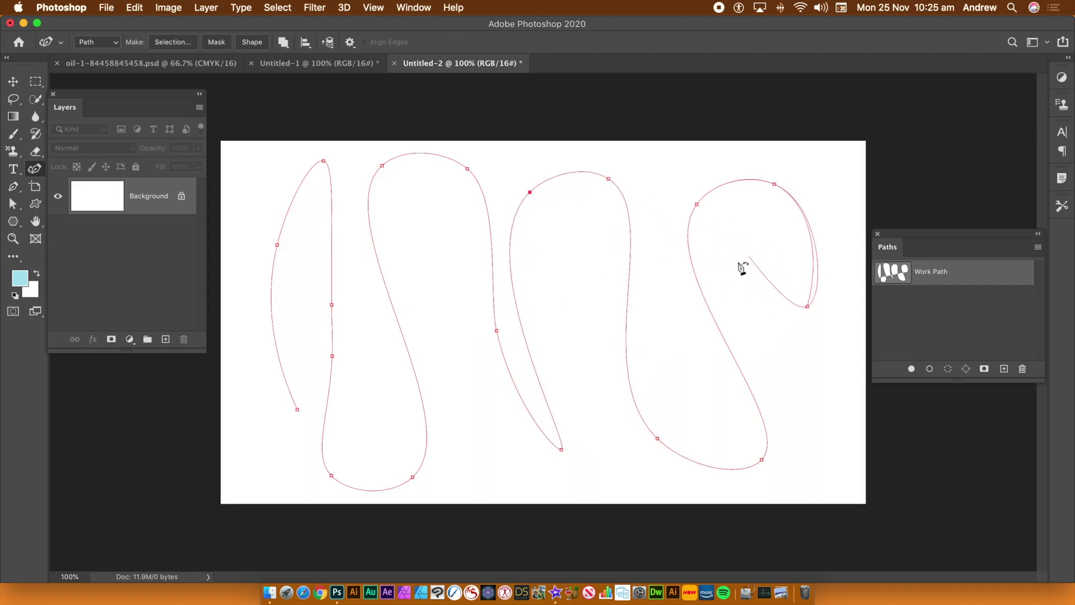
Step: Extend the path's right end with three curved points bending inward and back out down to the lower right, and end the path
{"action": "left_click", "coordinate": [766, 331]}
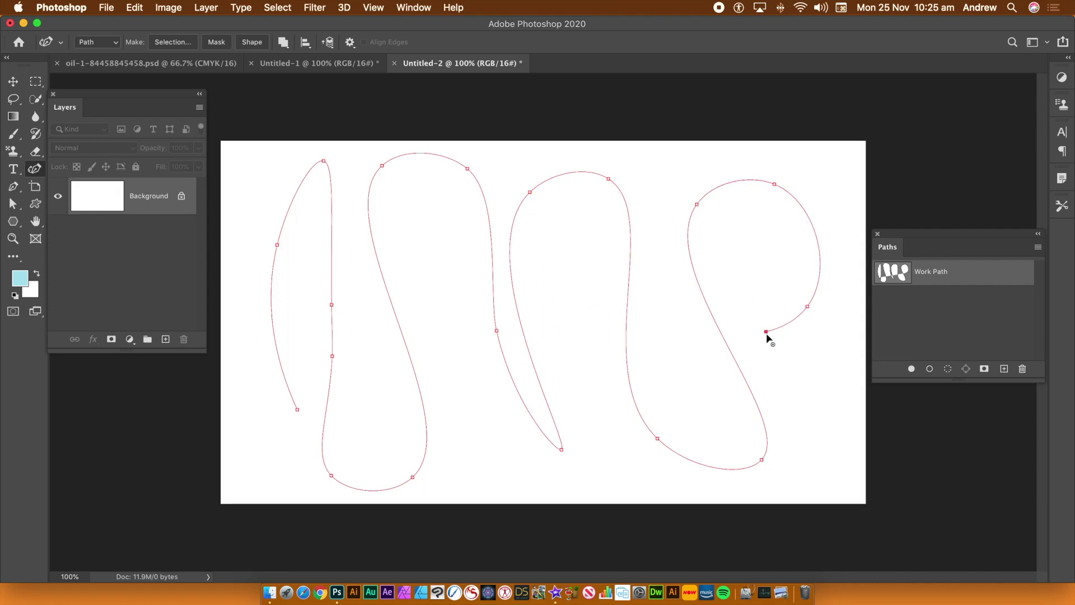
{"action": "left_click", "coordinate": [817, 409]}
{"action": "left_click", "coordinate": [816, 450]}
{"action": "key", "text": "Escape"}
Step: Start a Fill with Pattern as the contents and choose the last custom strip pattern in the list
{"action": "left_click", "coordinate": [135, 8]}
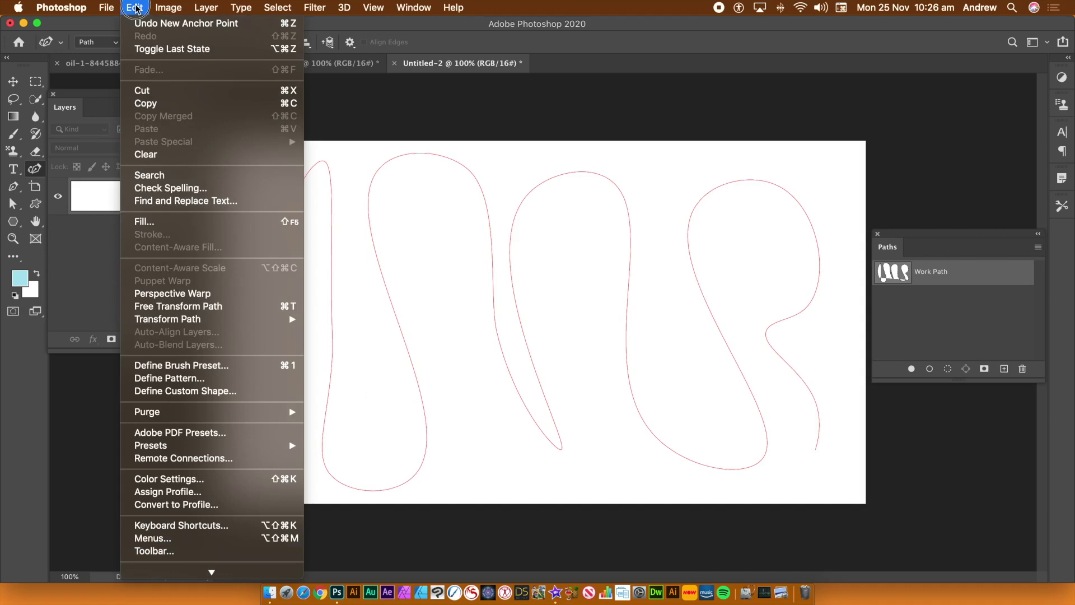
{"action": "left_click", "coordinate": [159, 224]}
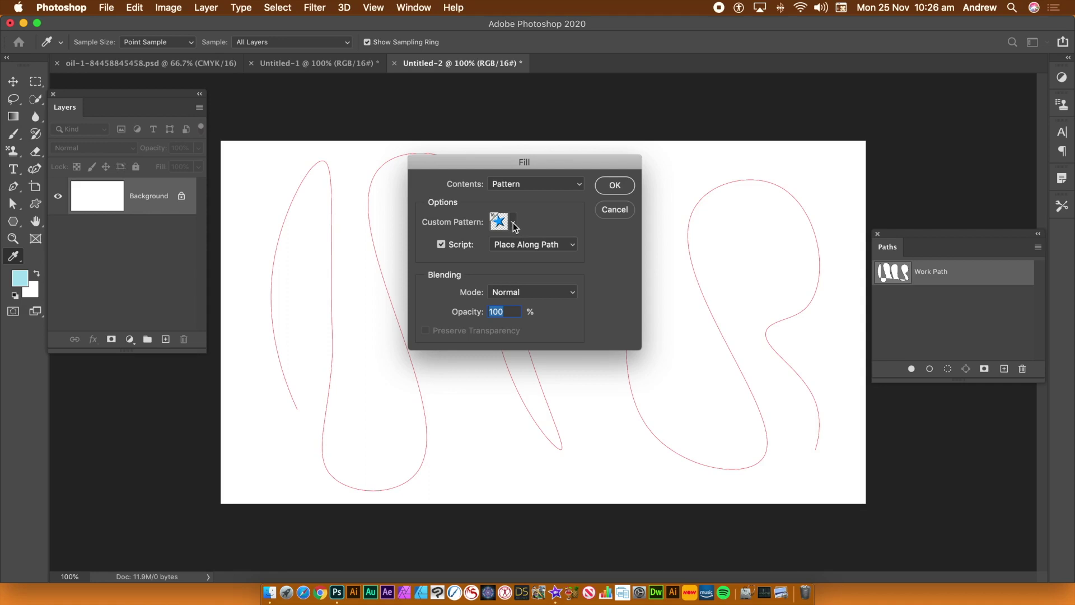
{"action": "left_click", "coordinate": [539, 183]}
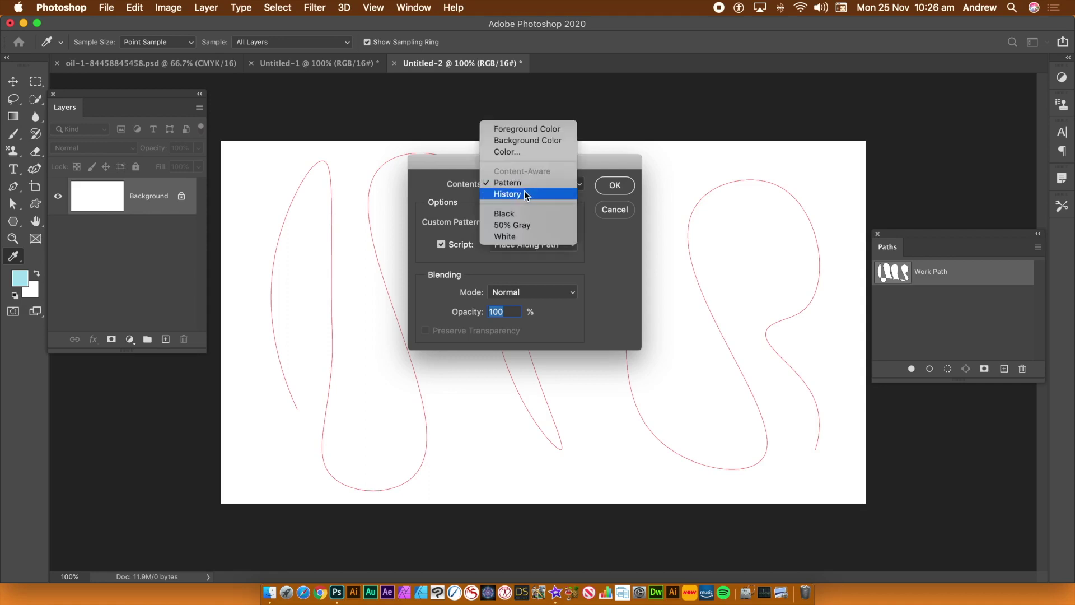
{"action": "left_click", "coordinate": [520, 185]}
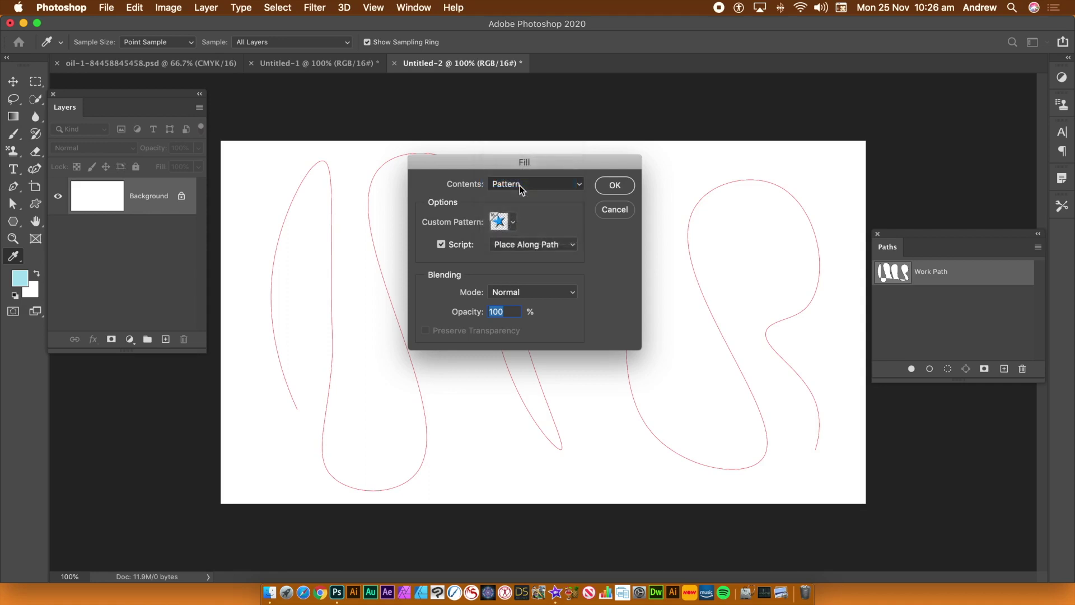
{"action": "left_click", "coordinate": [514, 223]}
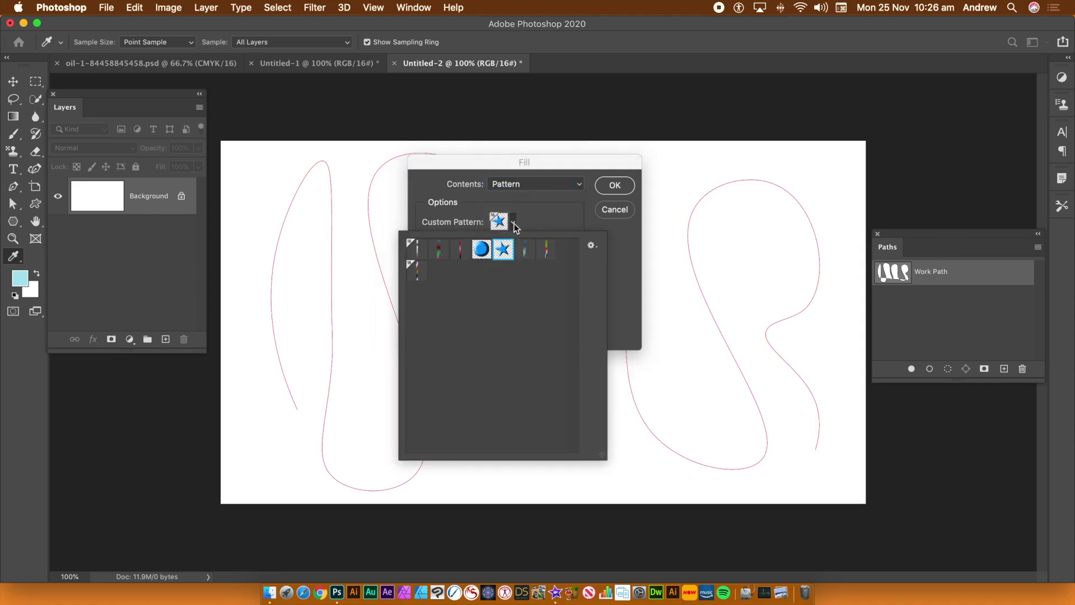
{"action": "left_click", "coordinate": [416, 271]}
{"action": "left_click", "coordinate": [549, 253]}
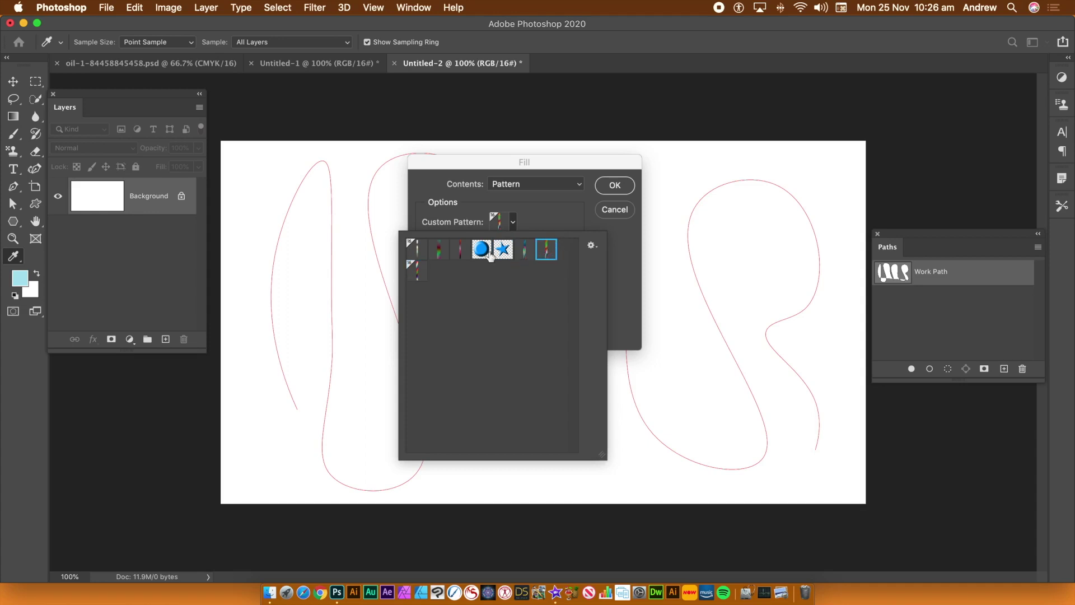
{"action": "left_click", "coordinate": [421, 279]}
{"action": "left_click", "coordinate": [555, 220]}
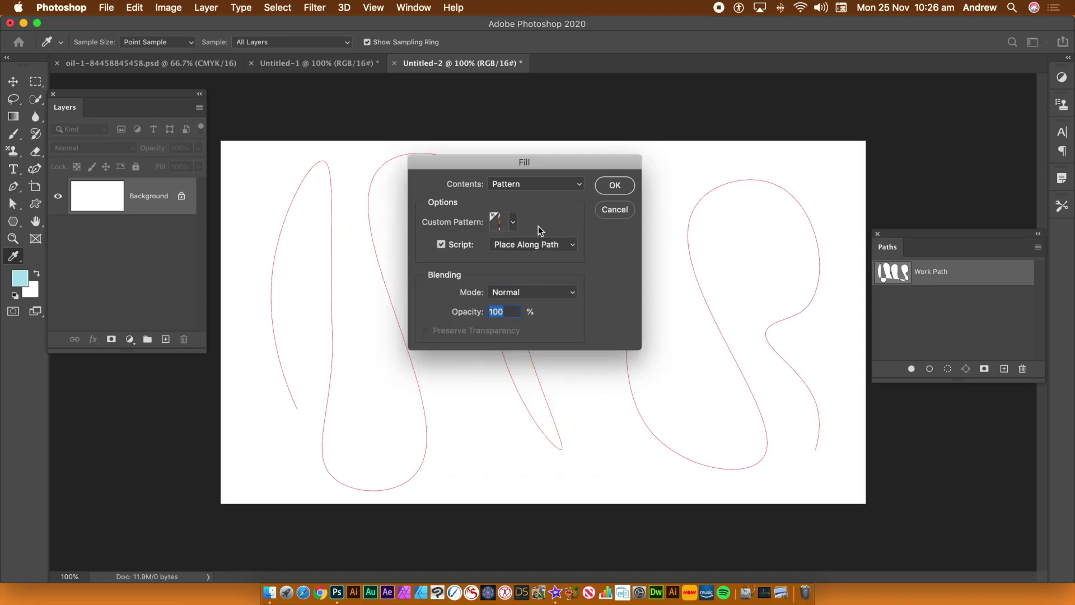
Step: Keep the fill script enabled with Place Along Path, and confirm to open its placement settings
{"action": "left_click", "coordinate": [442, 248]}
{"action": "left_click", "coordinate": [445, 247]}
{"action": "left_click", "coordinate": [552, 250]}
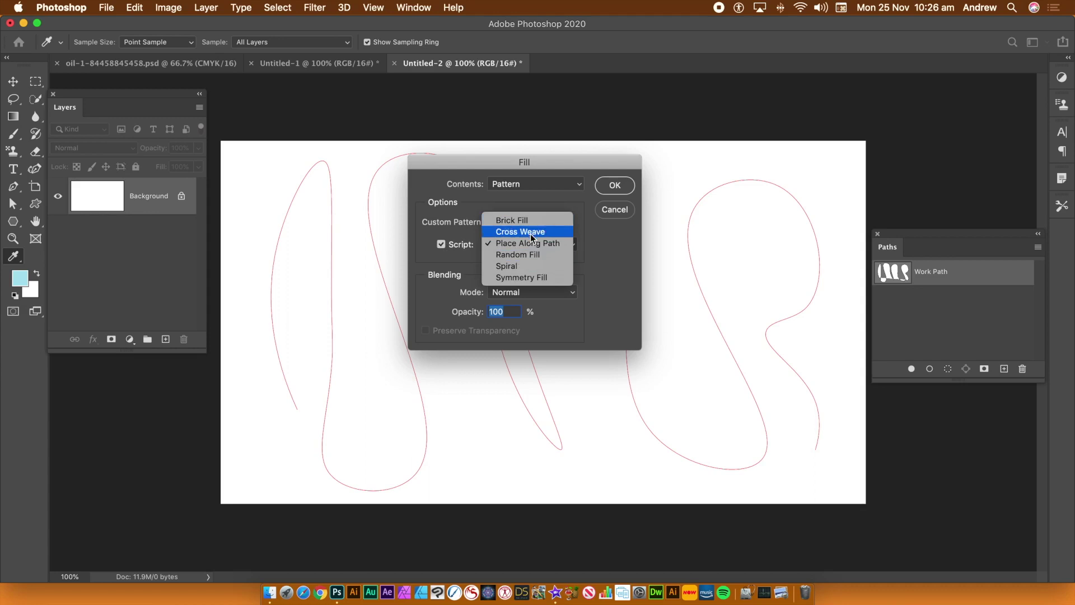
{"action": "left_click", "coordinate": [559, 250]}
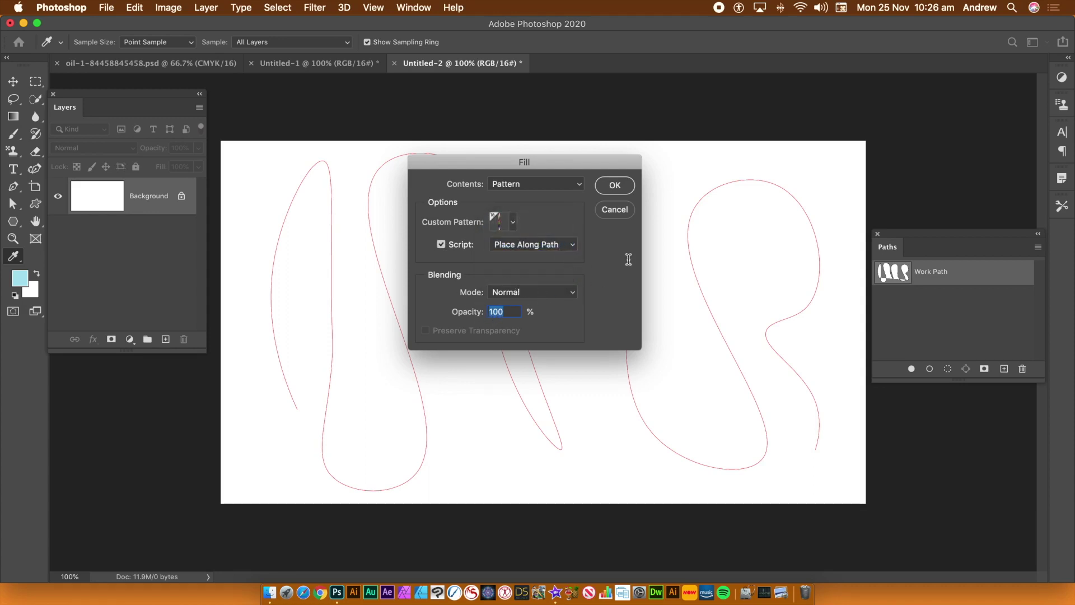
{"action": "left_click", "coordinate": [614, 186]}
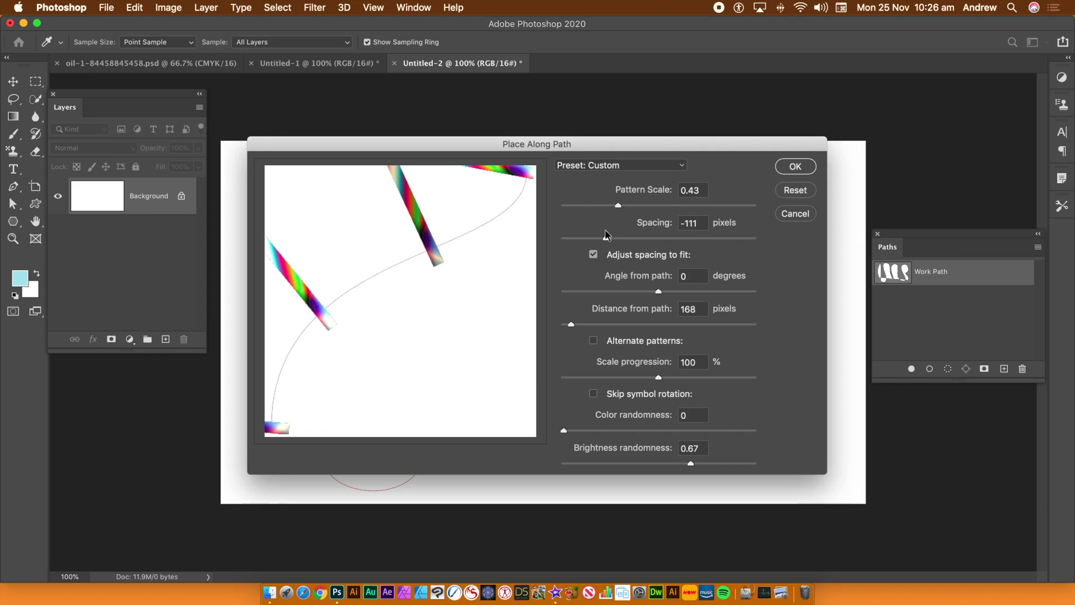
Step: Set the pattern spacing along the path to -590 pixels and the pattern scale to 0.63
{"action": "left_click_drag", "start_coordinate": [604, 242], "coordinate": [575, 244]}
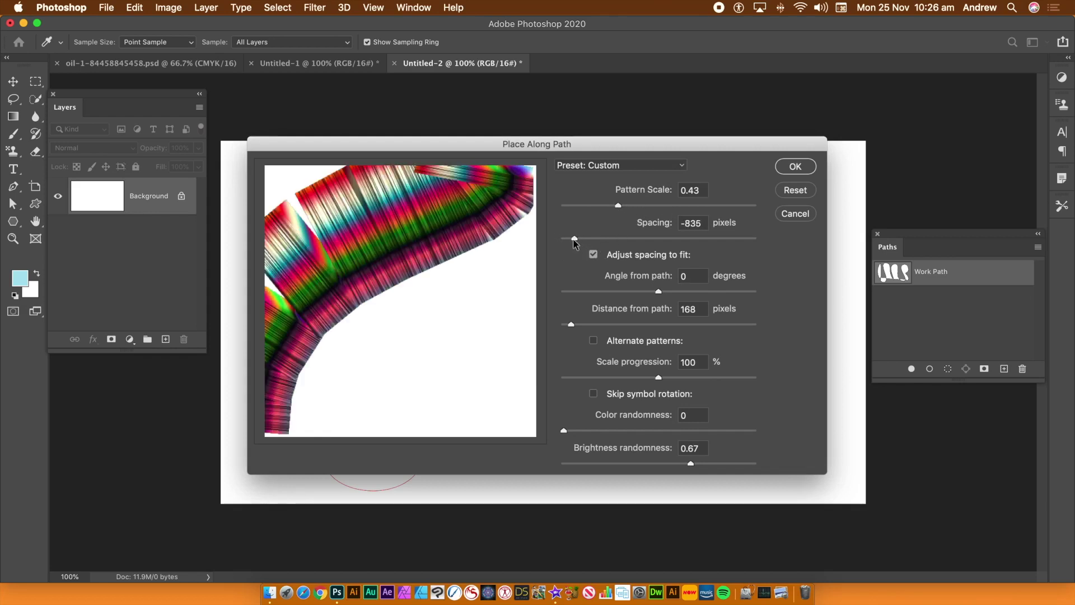
{"action": "left_click_drag", "start_coordinate": [574, 242], "coordinate": [578, 242]}
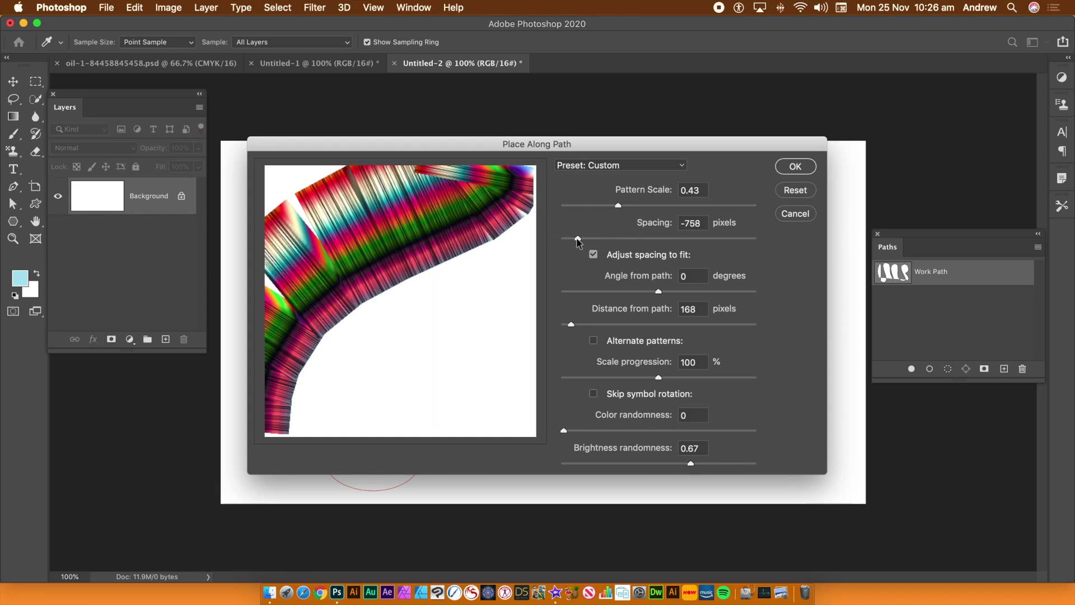
{"action": "left_click_drag", "start_coordinate": [578, 242], "coordinate": [581, 242]}
{"action": "left_click_drag", "start_coordinate": [580, 240], "coordinate": [582, 241]}
{"action": "left_click_drag", "start_coordinate": [582, 241], "coordinate": [586, 241]}
{"action": "mouse_move", "coordinate": [613, 207]}
{"action": "left_mouse_down"}
{"action": "mouse_move", "coordinate": [589, 207]}
{"action": "mouse_move", "coordinate": [662, 208]}
{"action": "mouse_move", "coordinate": [651, 206]}
{"action": "left_mouse_up"}
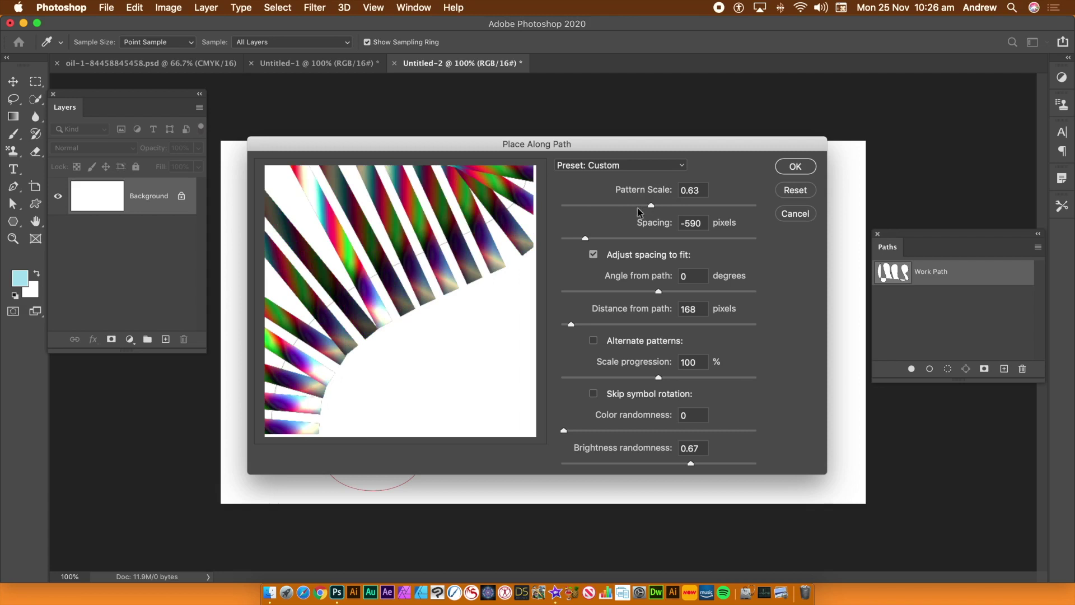
Step: Set the pattern spacing to -697 pixels and the distance from the path to 0 pixels
{"action": "left_click_drag", "start_coordinate": [583, 242], "coordinate": [580, 241]}
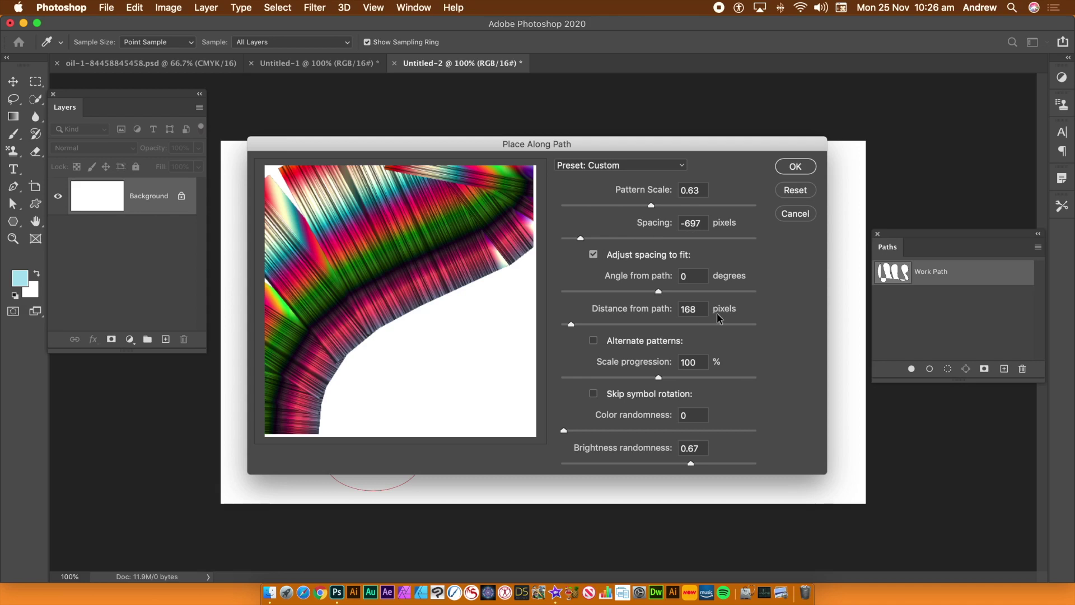
{"action": "double_click", "coordinate": [700, 310]}
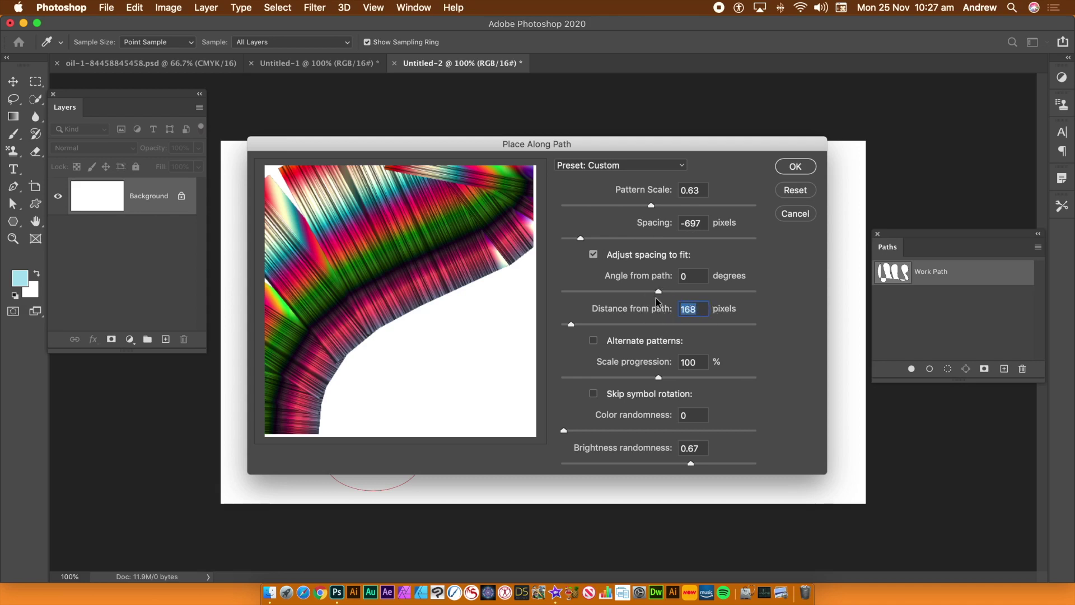
{"action": "type", "text": "0"}
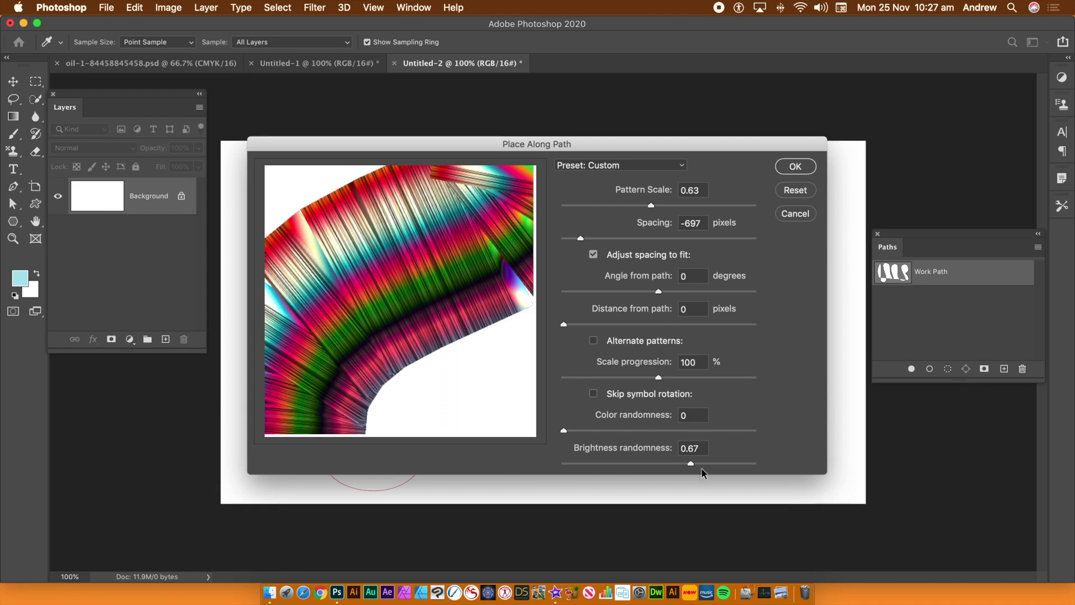
Step: Set brightness randomness to 0 and color randomness to 0.95, and apply the Place Along Path fill
{"action": "left_click_drag", "start_coordinate": [693, 467], "coordinate": [532, 468]}
{"action": "left_click", "coordinate": [715, 430]}
{"action": "left_click_drag", "start_coordinate": [728, 436], "coordinate": [739, 432]}
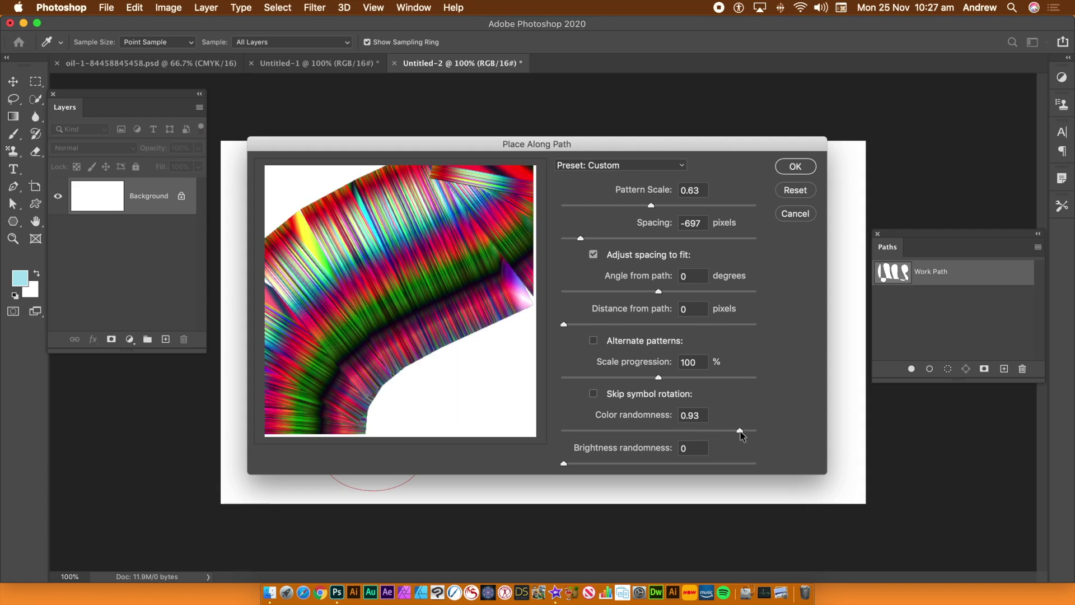
{"action": "left_click_drag", "start_coordinate": [740, 431], "coordinate": [744, 431]}
{"action": "left_click", "coordinate": [795, 171]}
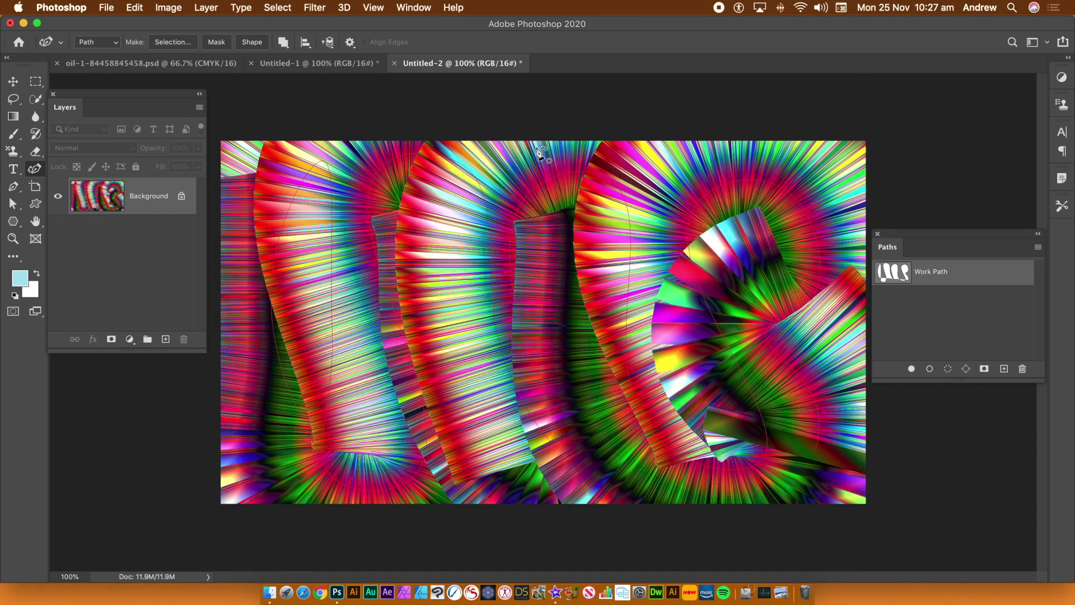
Step: Undo the last fill and apply the Place Along Path pattern fill again with spacing -590 pixels and pattern scale 0.59
{"action": "left_click", "coordinate": [132, 7]}
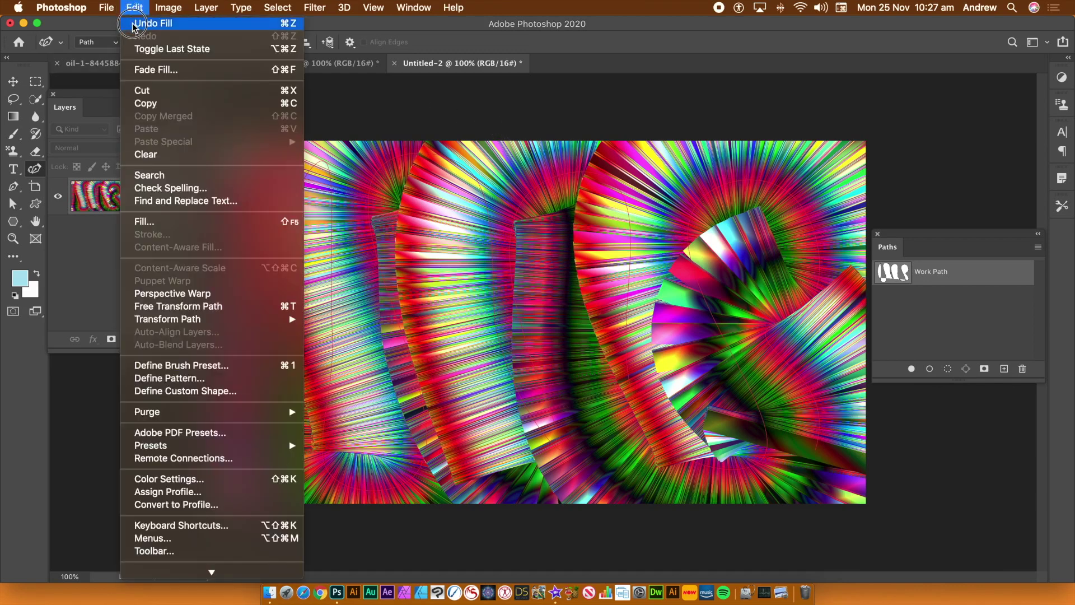
{"action": "left_click", "coordinate": [134, 24]}
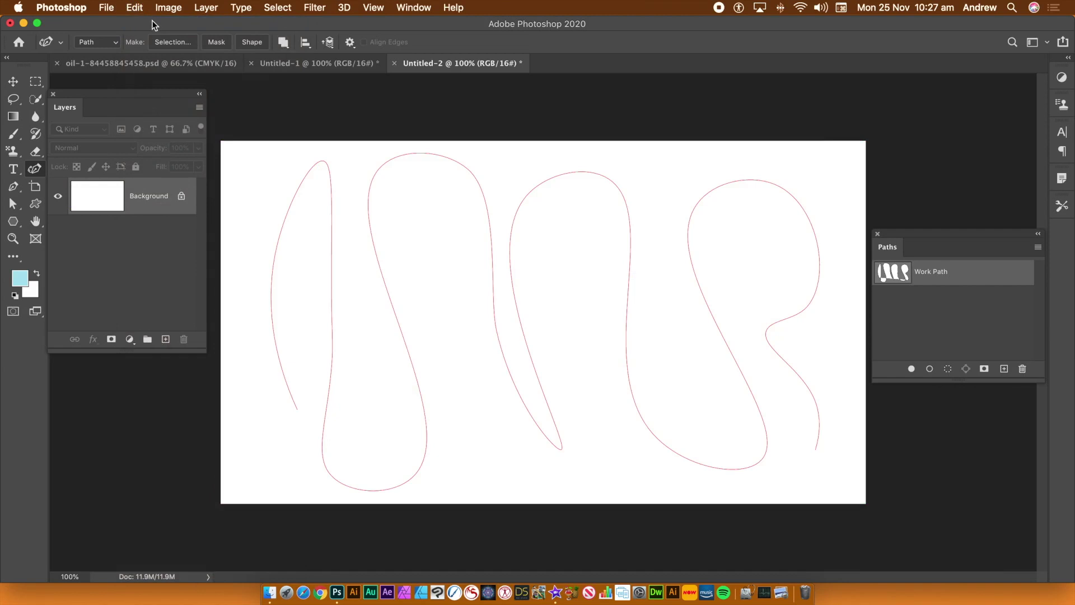
{"action": "left_click", "coordinate": [136, 8]}
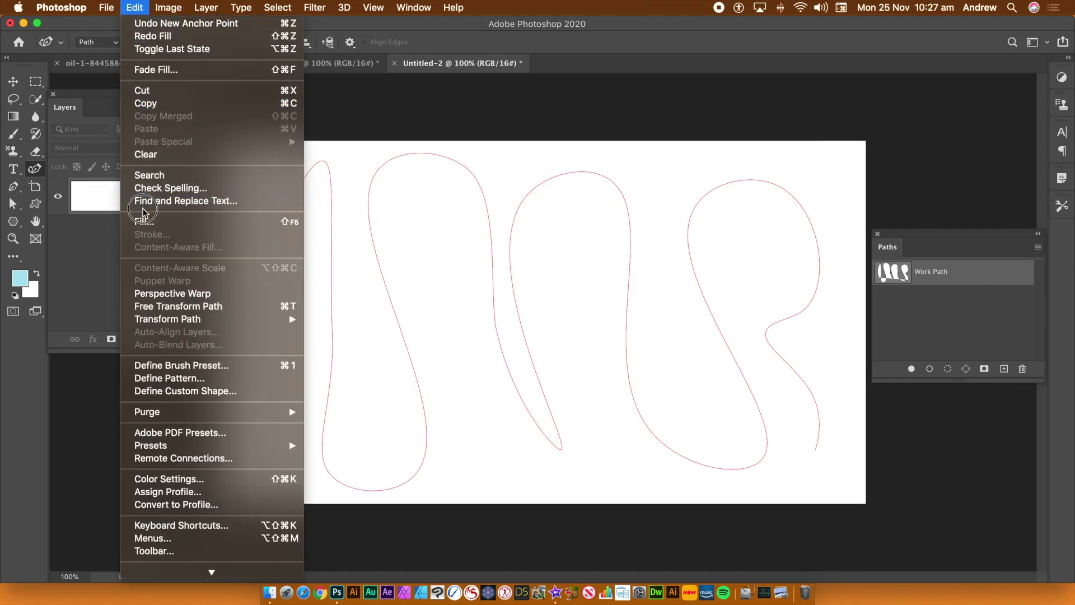
{"action": "left_click", "coordinate": [151, 223]}
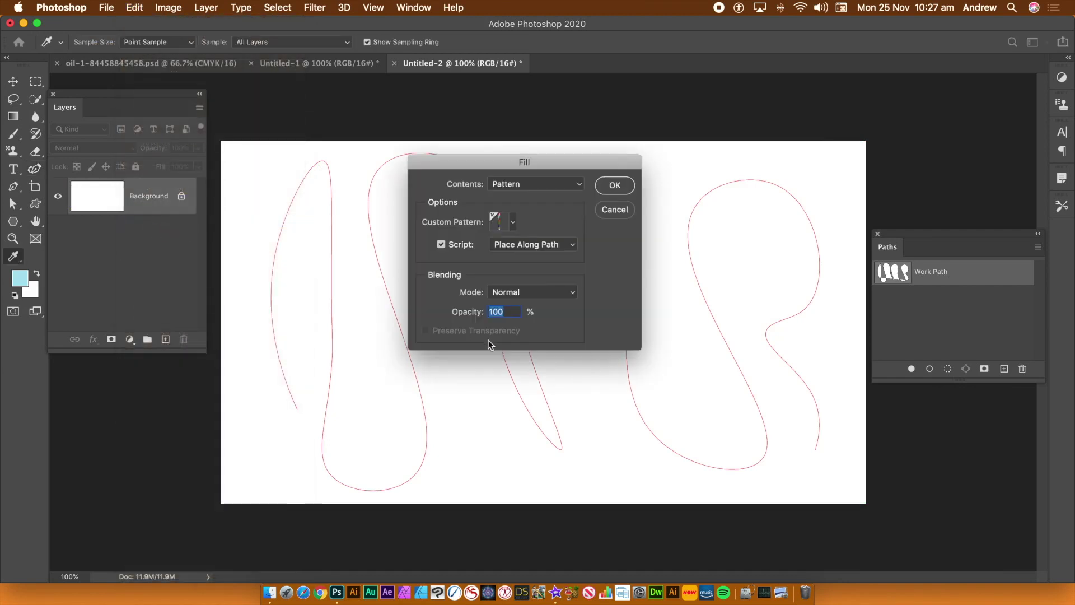
{"action": "left_click", "coordinate": [631, 192]}
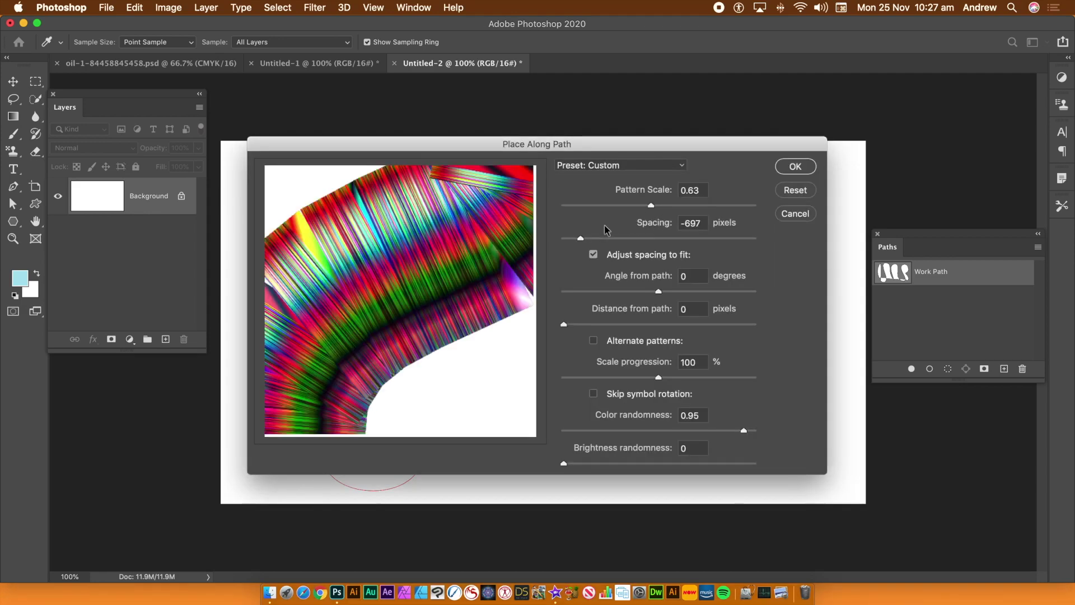
{"action": "left_click_drag", "start_coordinate": [583, 241], "coordinate": [591, 243]}
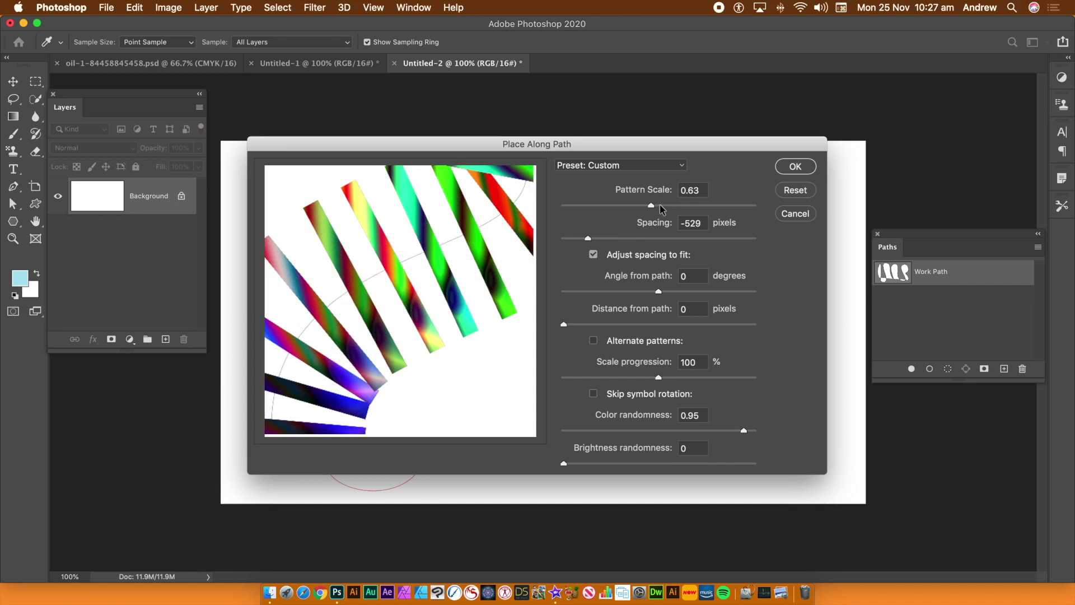
{"action": "left_click_drag", "start_coordinate": [588, 242], "coordinate": [586, 241]}
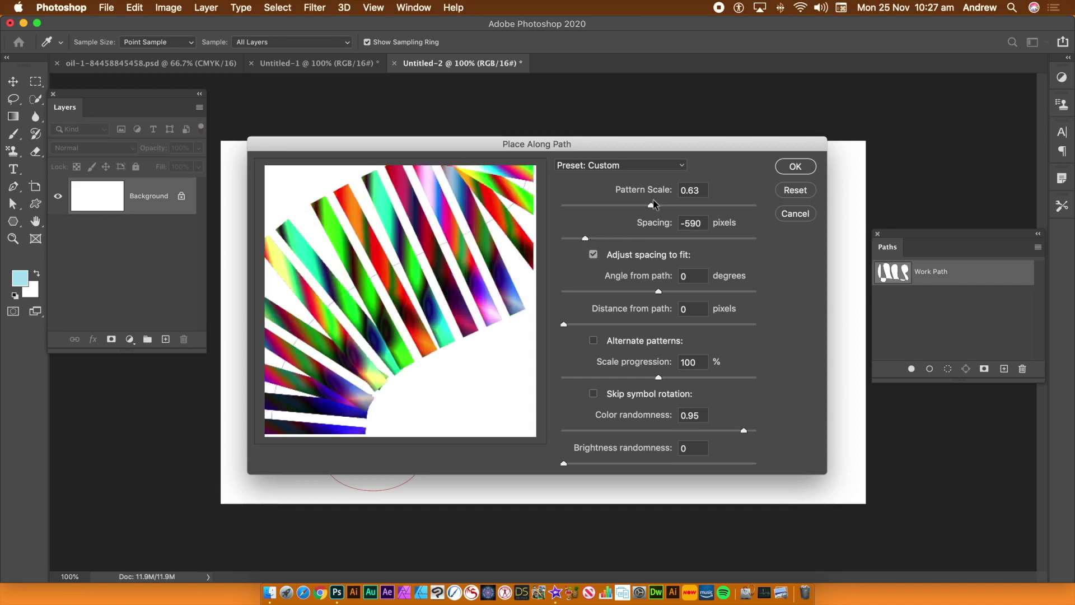
{"action": "left_click_drag", "start_coordinate": [652, 205], "coordinate": [647, 208]}
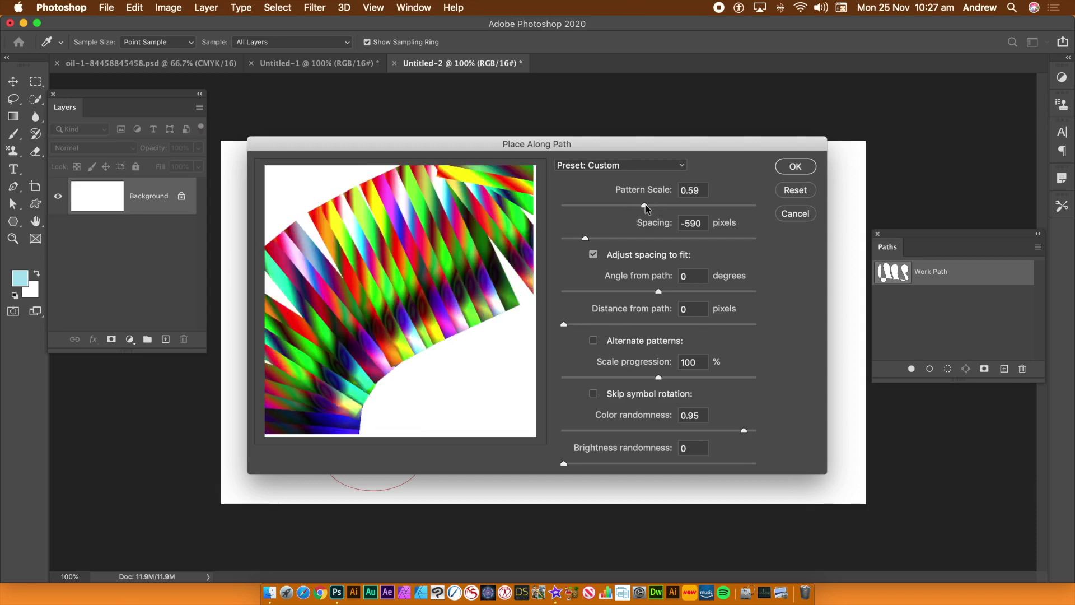
{"action": "left_click", "coordinate": [803, 168]}
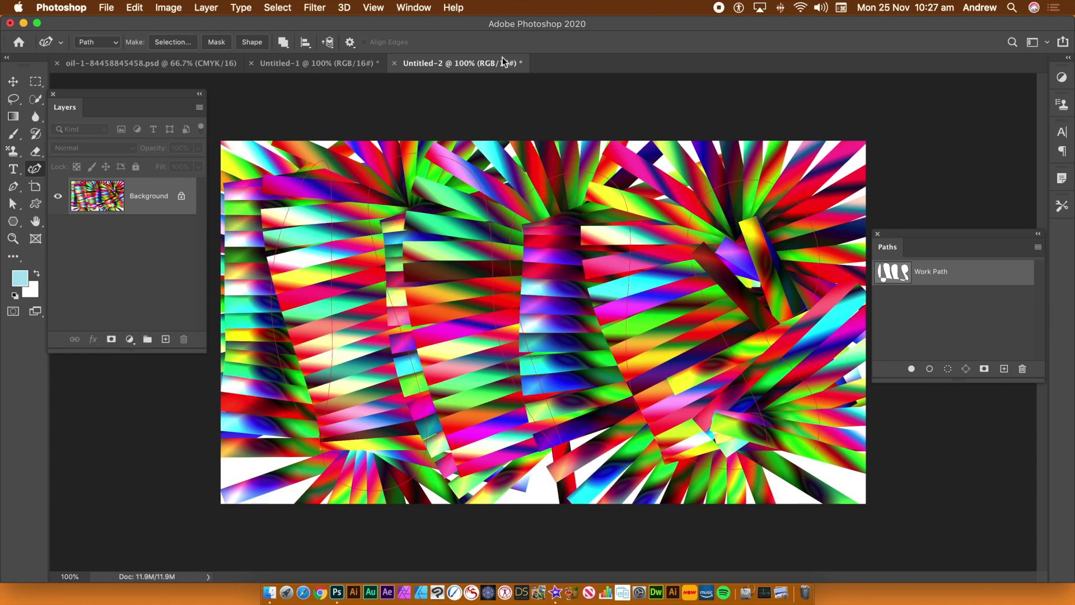
Step: Apply another Place Along Path pattern fill over the artwork with pattern scale 0.67, spacing -682 pixels and color randomness 1
{"action": "left_click", "coordinate": [135, 7]}
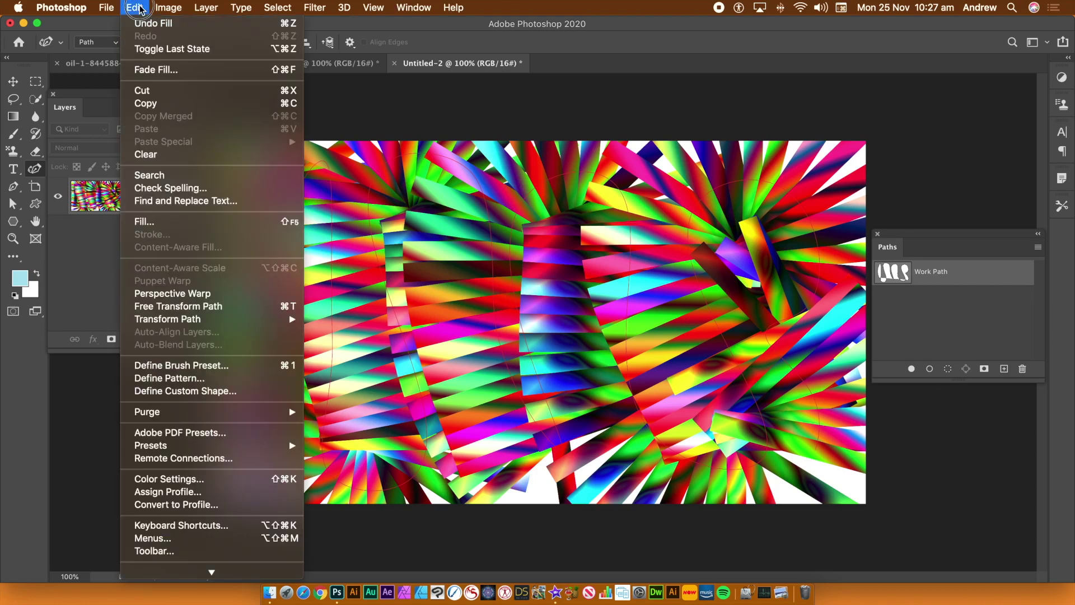
{"action": "left_click", "coordinate": [177, 222]}
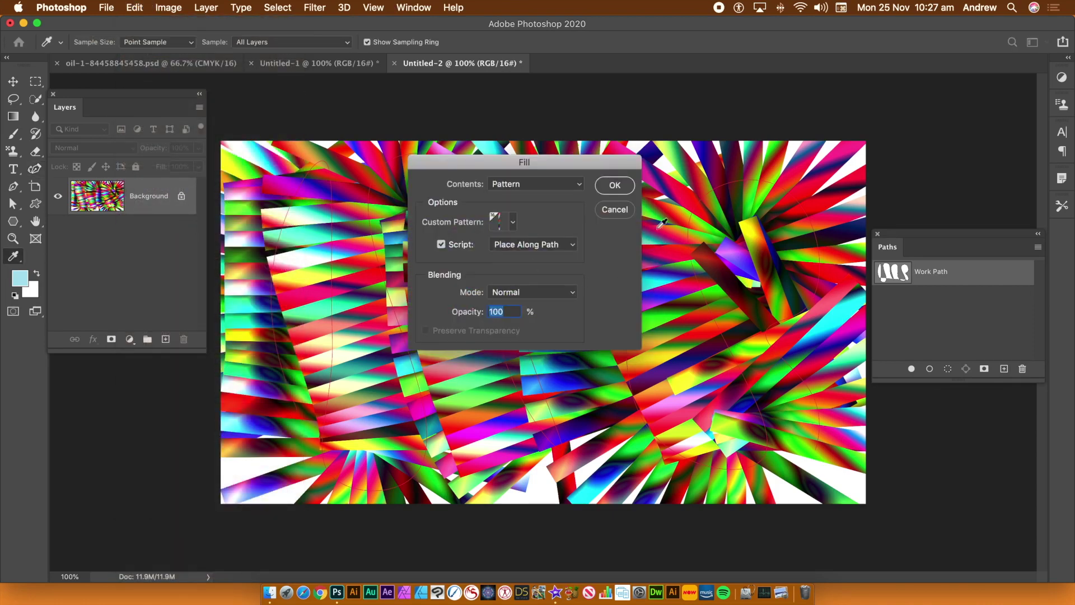
{"action": "left_click", "coordinate": [619, 186]}
{"action": "left_click_drag", "start_coordinate": [644, 205], "coordinate": [660, 211]}
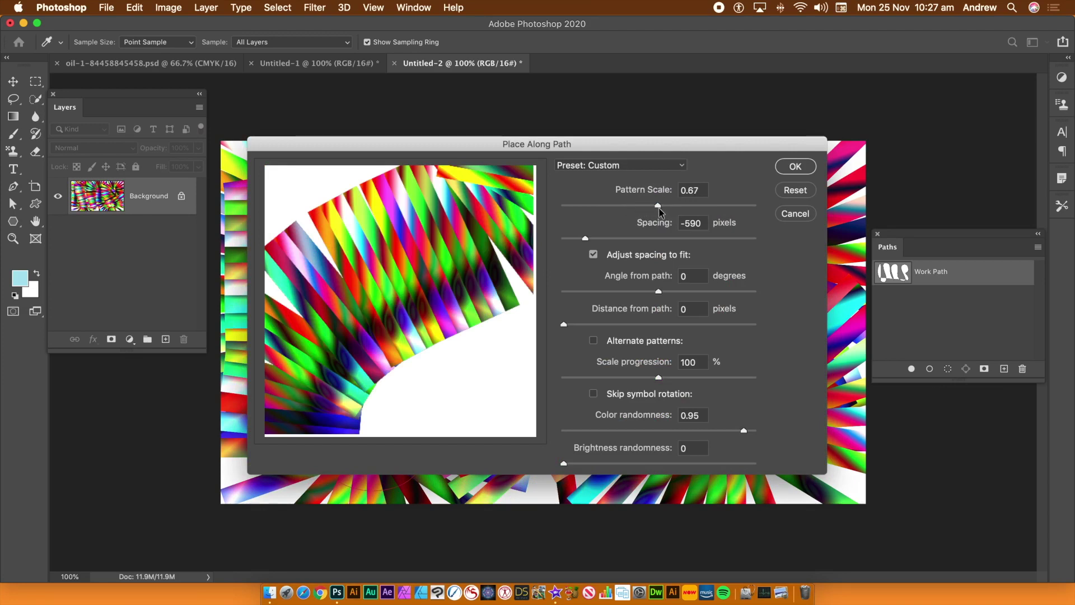
{"action": "left_click_drag", "start_coordinate": [587, 240], "coordinate": [584, 241]}
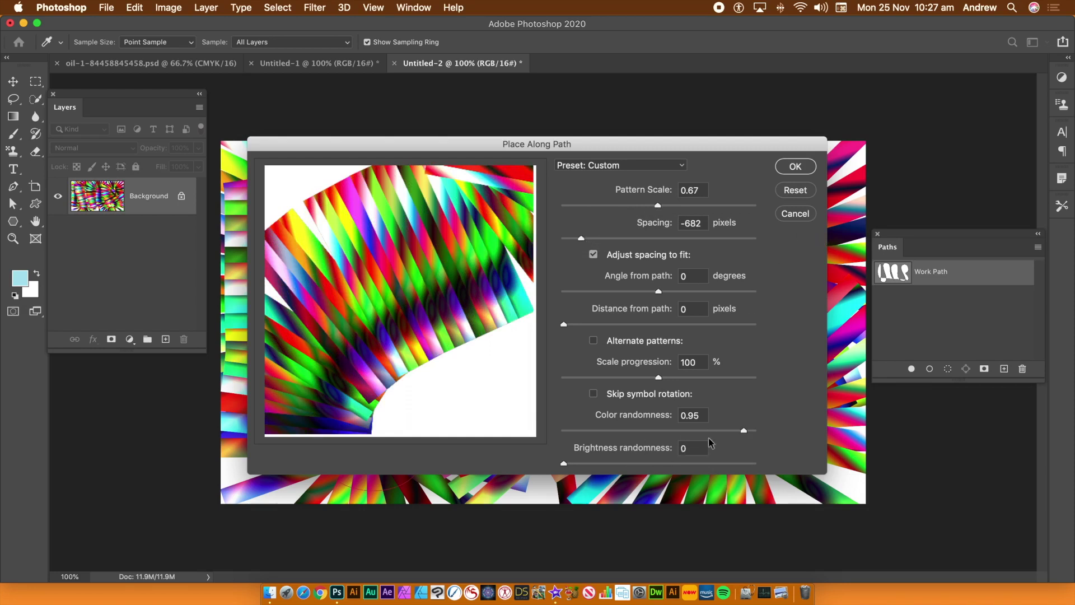
{"action": "left_click_drag", "start_coordinate": [749, 431], "coordinate": [754, 431]}
{"action": "left_click", "coordinate": [808, 169]}
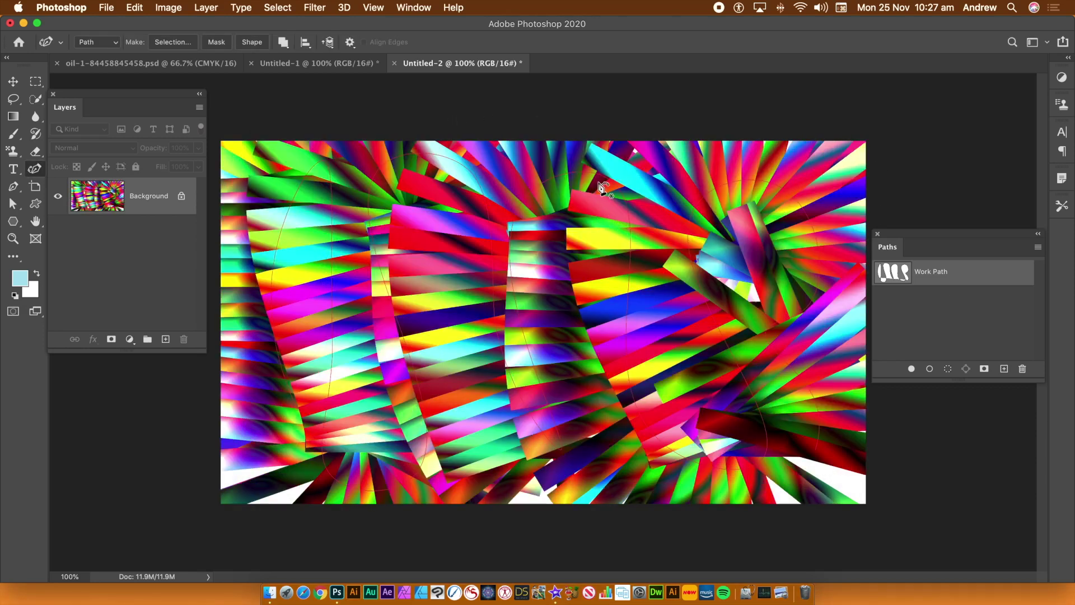
Step: Move the path's right end point to the canvas's lower-right corner and pull the lower-left loop and middle tip points further down and left
{"action": "left_click", "coordinate": [134, 7]}
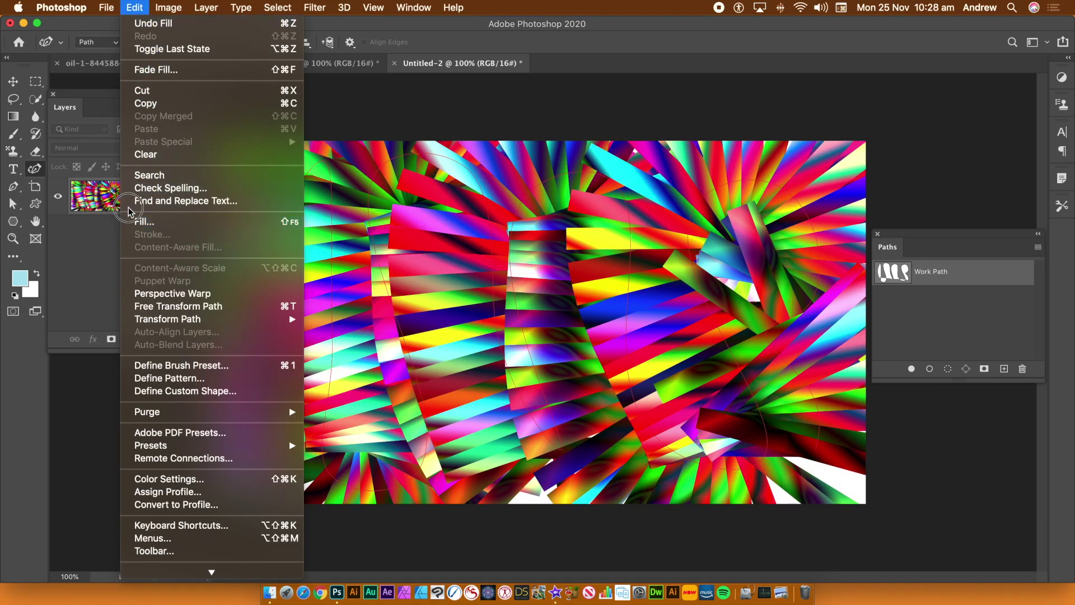
{"action": "left_click", "coordinate": [512, 249]}
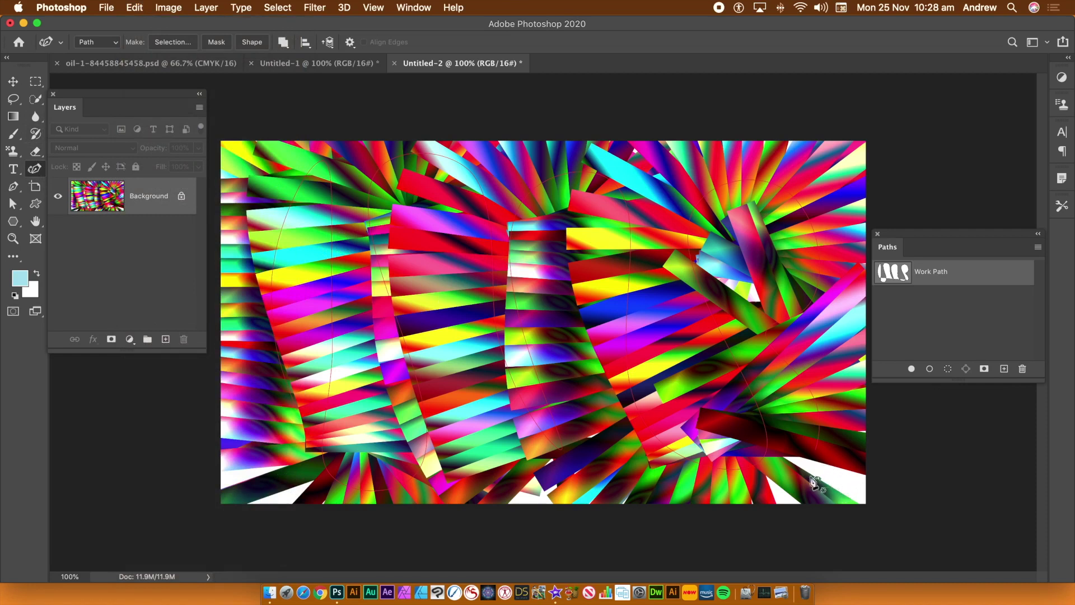
{"action": "left_click_drag", "start_coordinate": [822, 447], "coordinate": [864, 505]}
{"action": "left_click_drag", "start_coordinate": [330, 478], "coordinate": [275, 497]}
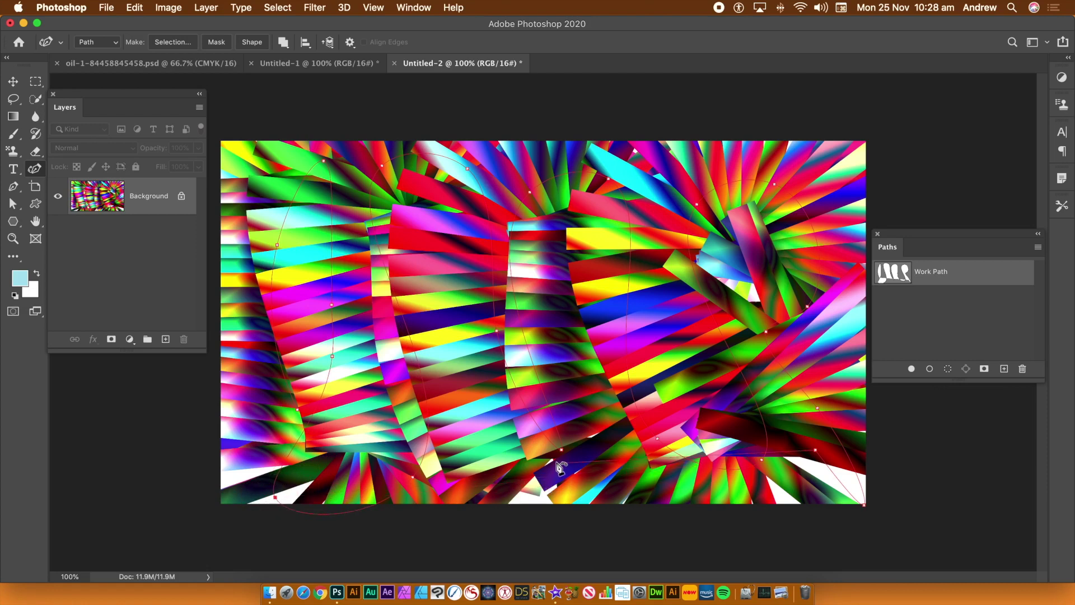
{"action": "left_click_drag", "start_coordinate": [563, 454], "coordinate": [537, 496]}
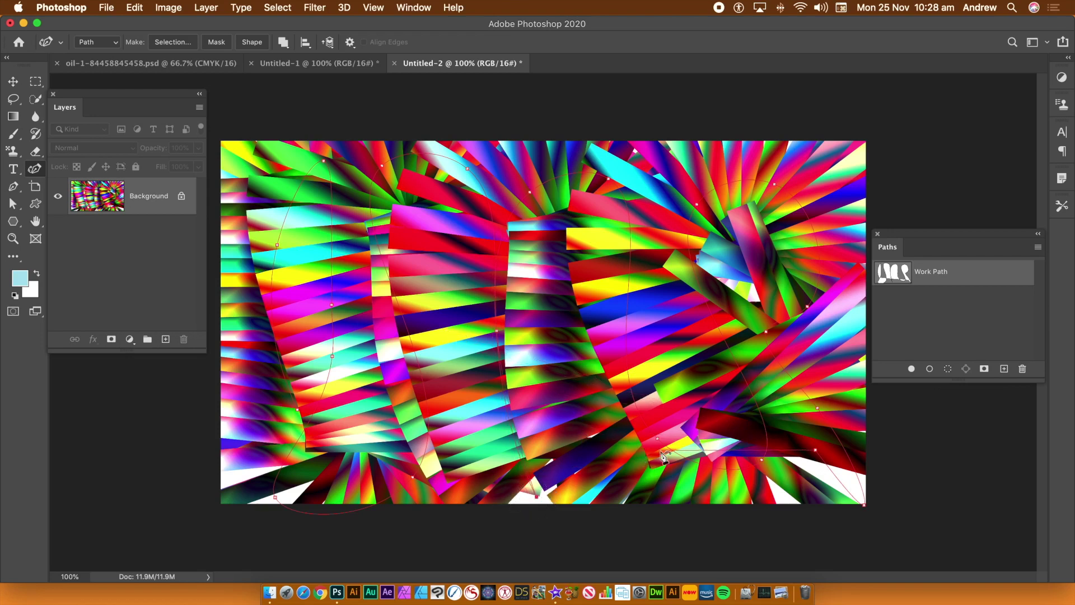
Step: Fill along the reshaped path with the same scripted pattern, setting the spacing to -774 pixels
{"action": "left_click", "coordinate": [134, 8]}
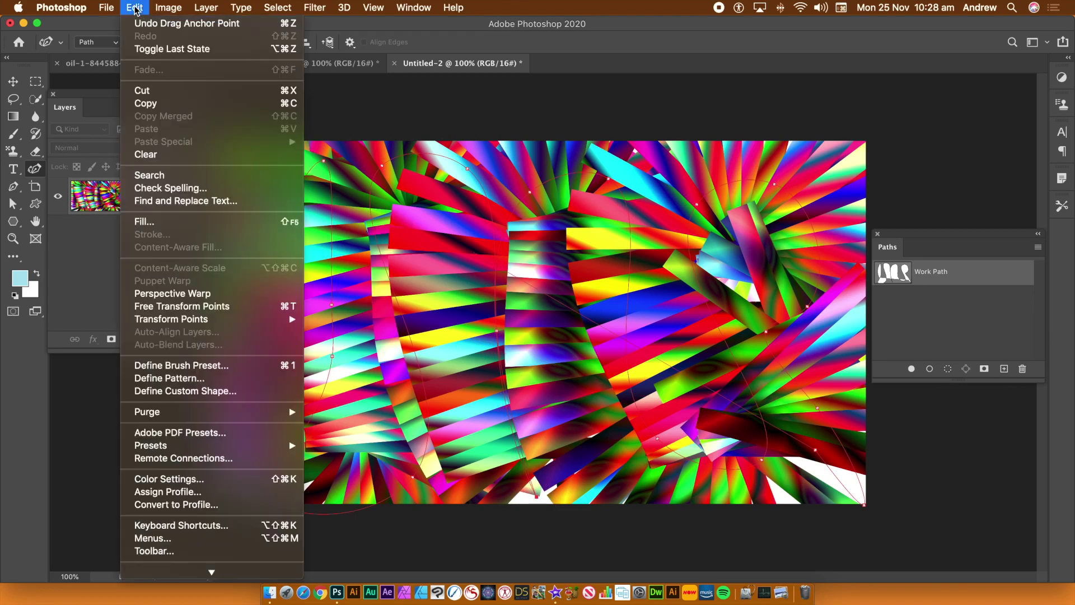
{"action": "left_click", "coordinate": [153, 223]}
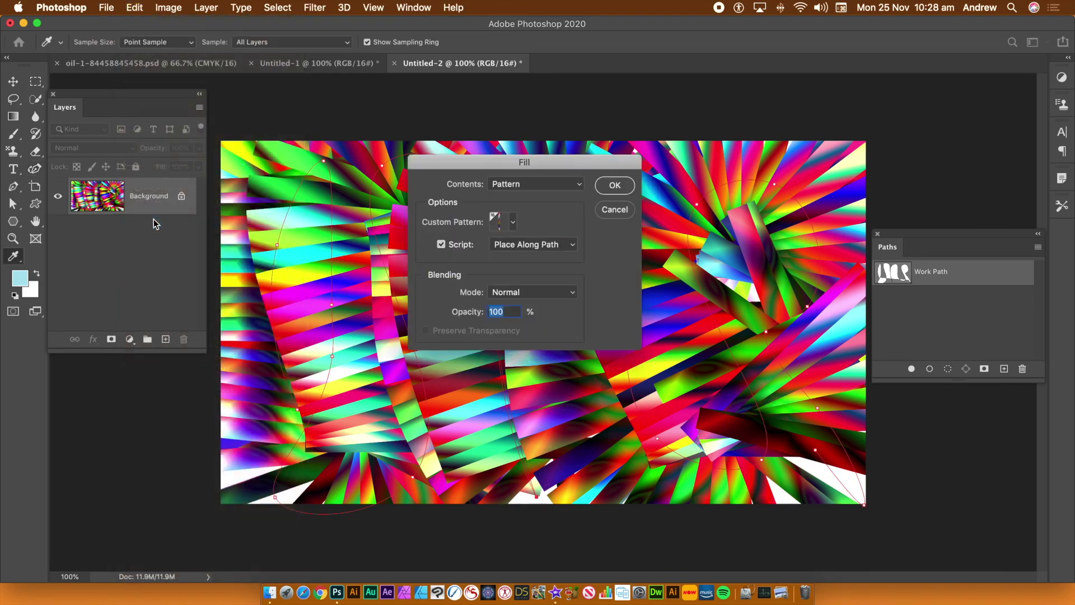
{"action": "left_click", "coordinate": [621, 185]}
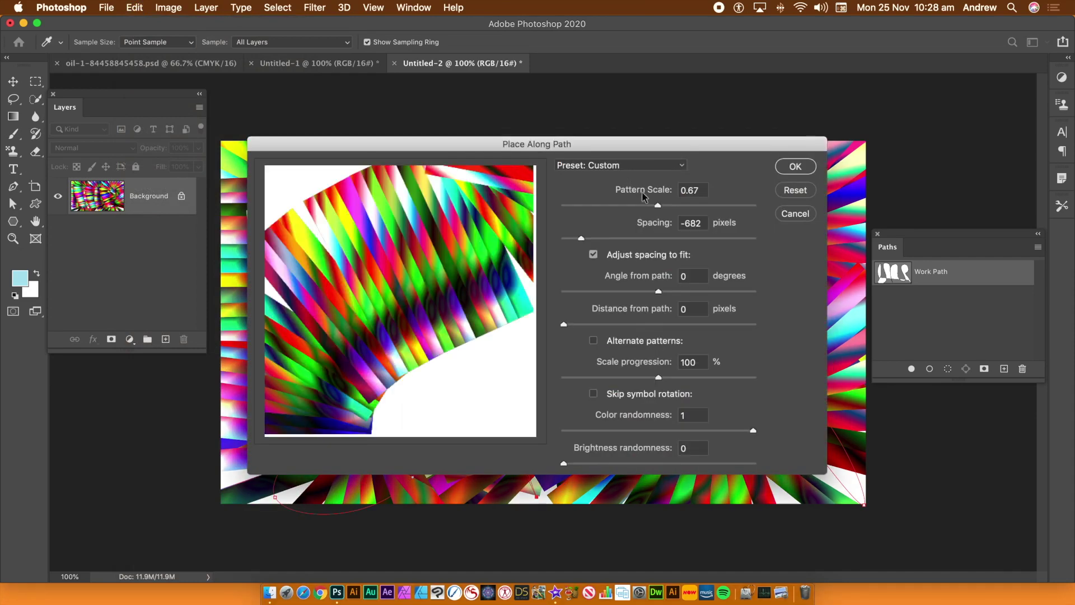
{"action": "left_click", "coordinate": [582, 239]}
{"action": "left_click_drag", "start_coordinate": [583, 241], "coordinate": [580, 240]}
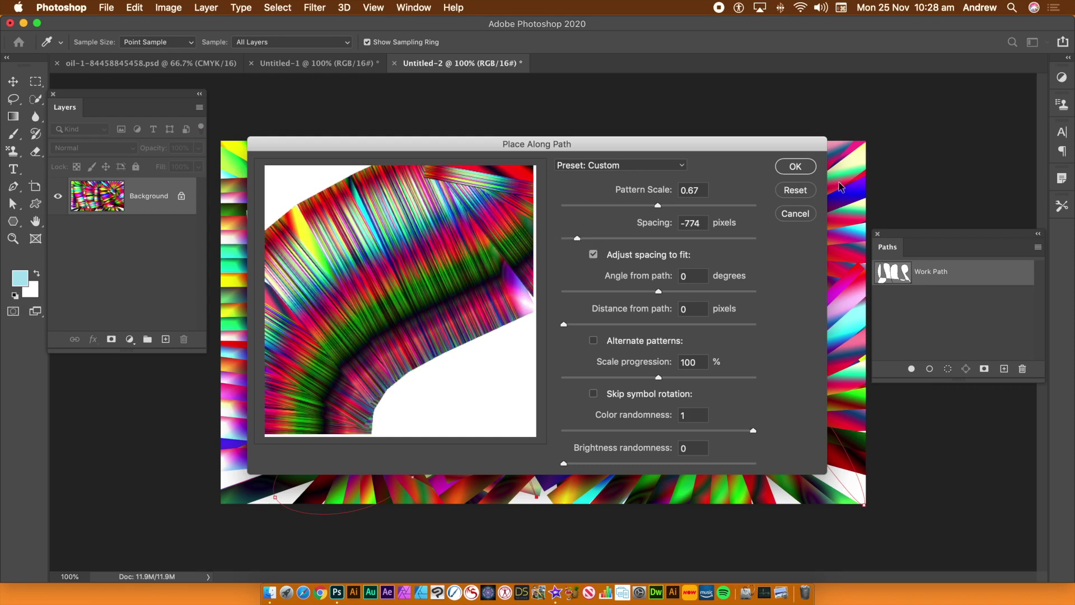
{"action": "left_click", "coordinate": [795, 166]}
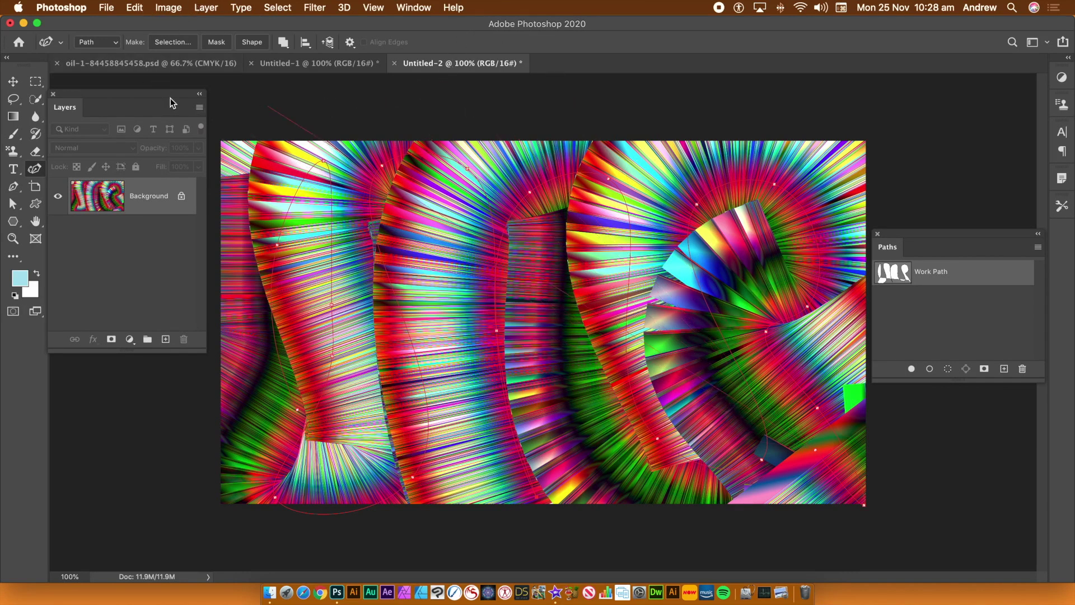
Step: Add a new empty layer above the background with the default name and settings
{"action": "left_click", "coordinate": [206, 8]}
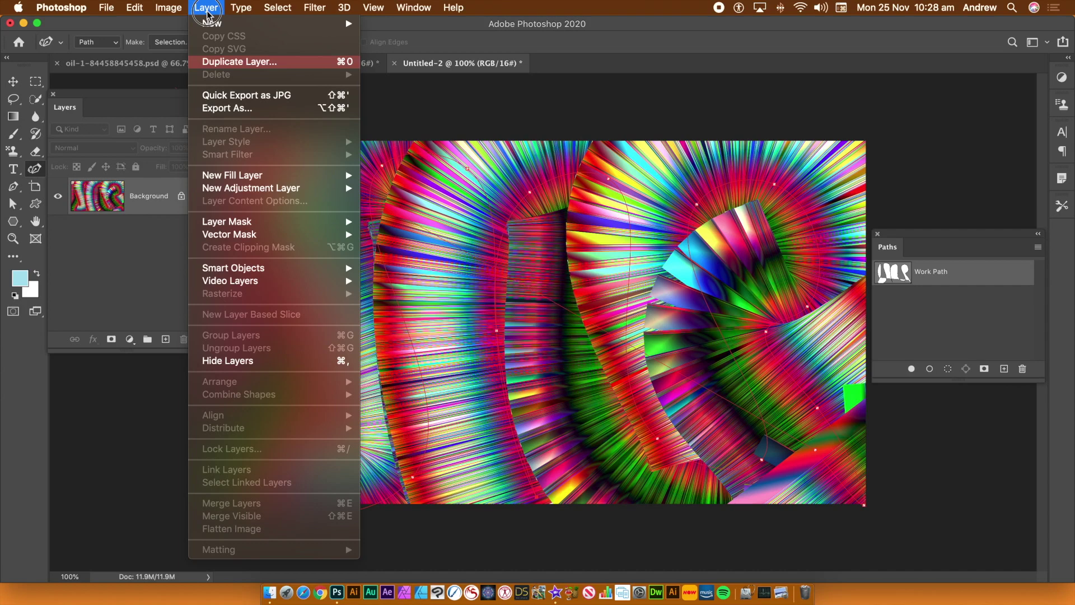
{"action": "mouse_move", "coordinate": [212, 22]}
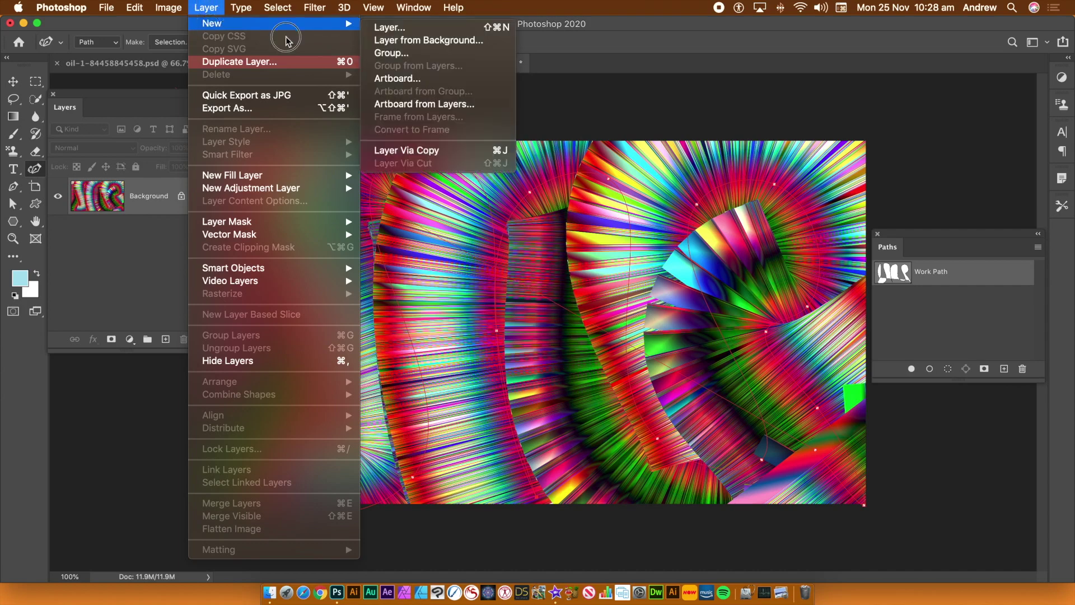
{"action": "left_click", "coordinate": [386, 28]}
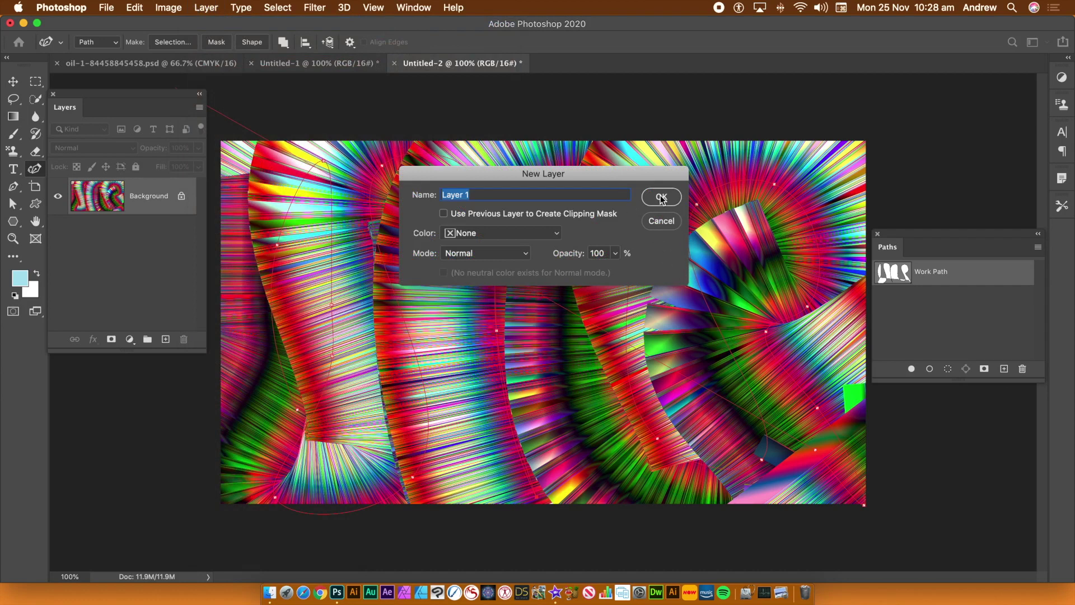
{"action": "left_click", "coordinate": [662, 198]}
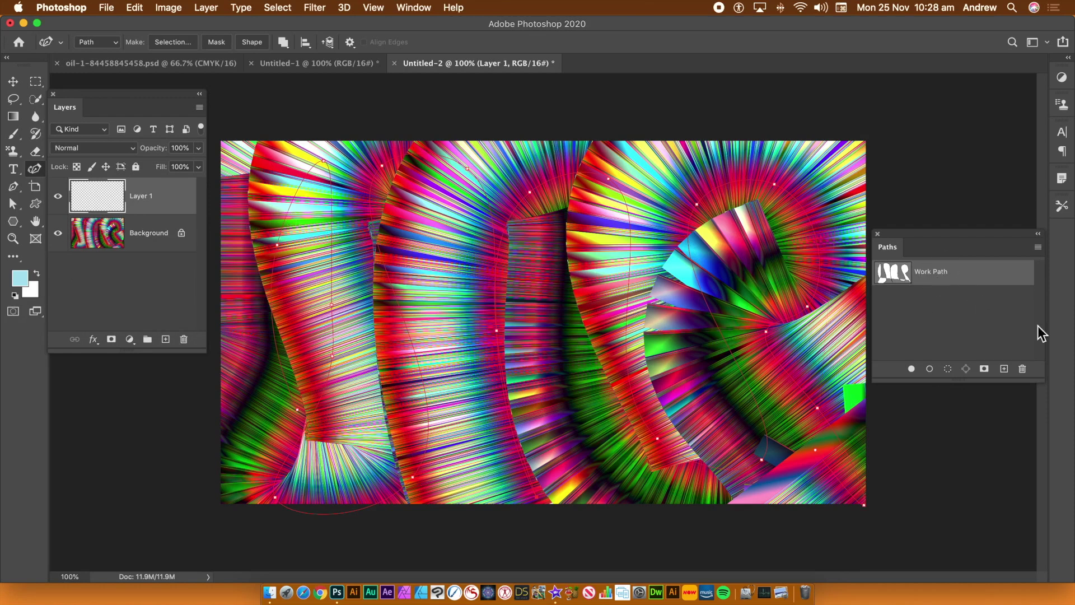
Step: Delete the current work path and draw a new curved path looping down the canvas's left side and back up
{"action": "left_click", "coordinate": [1023, 370]}
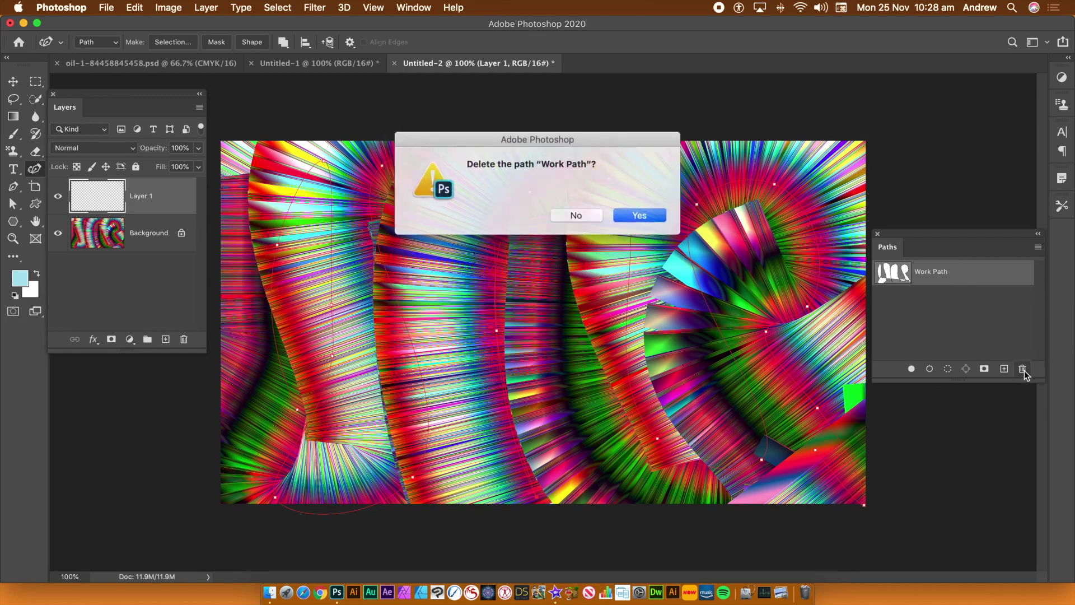
{"action": "left_click", "coordinate": [654, 215]}
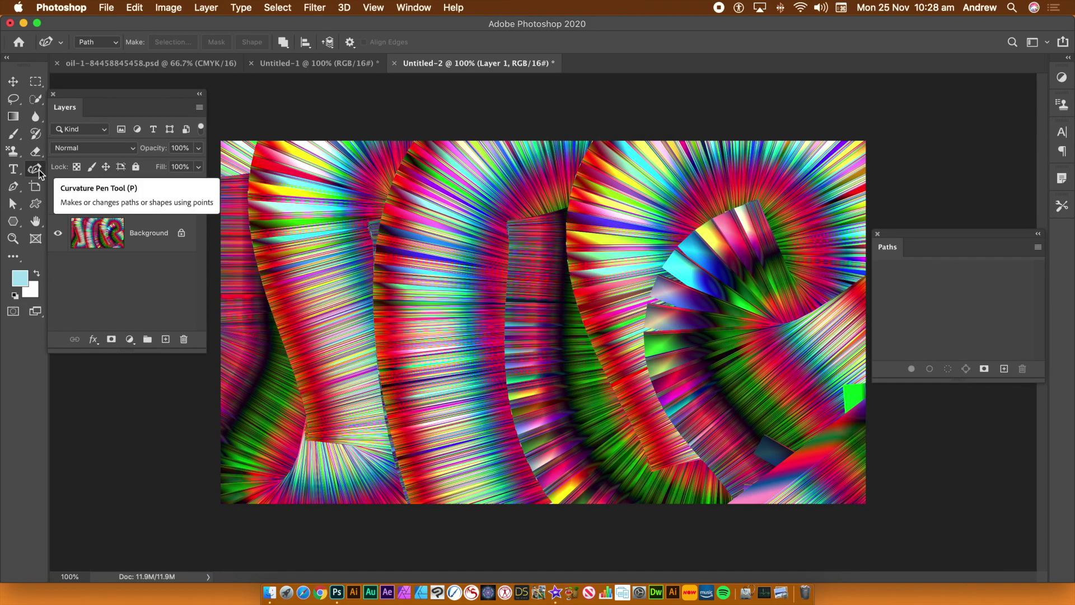
{"action": "left_click", "coordinate": [282, 172]}
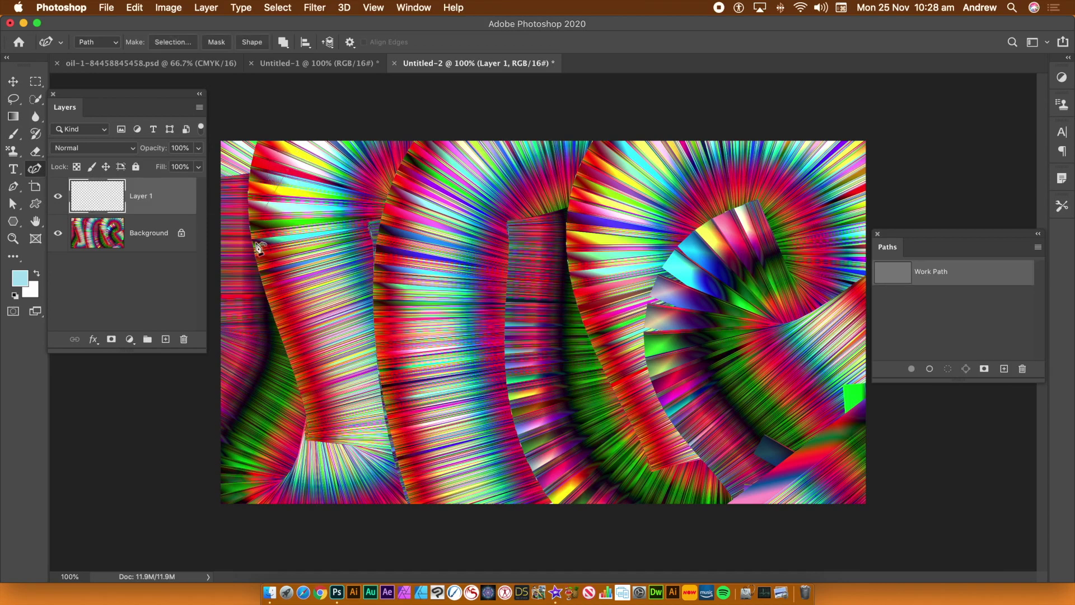
{"action": "left_click", "coordinate": [236, 273]}
{"action": "left_click", "coordinate": [277, 396]}
{"action": "left_click", "coordinate": [345, 485]}
{"action": "left_click", "coordinate": [353, 238]}
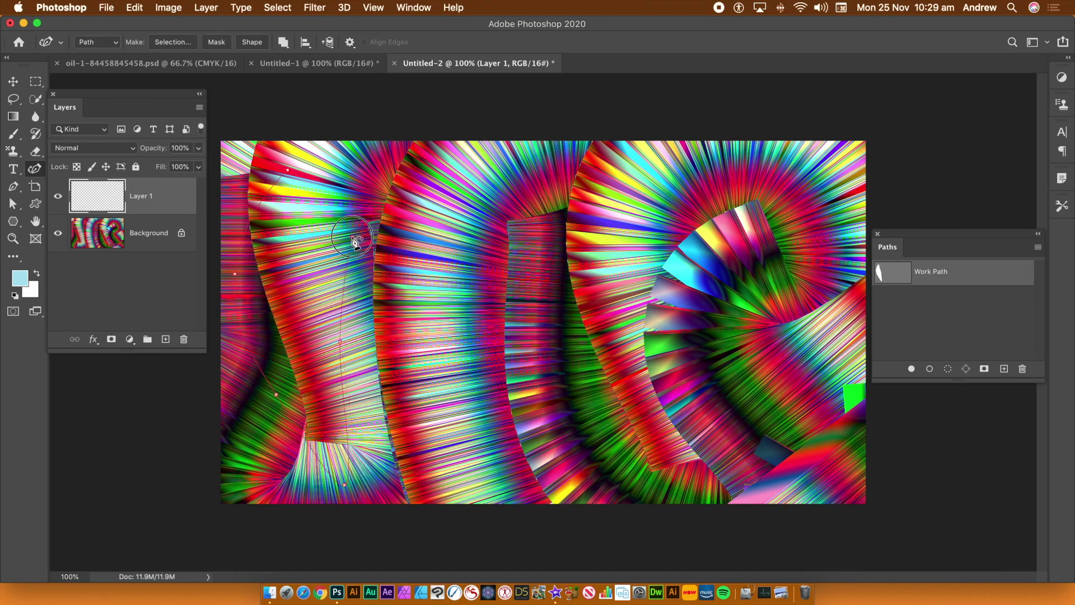
Step: Continue the curved path in down-and-up waves across the middle of the canvas, ending near its lower edge
{"action": "left_click", "coordinate": [407, 269]}
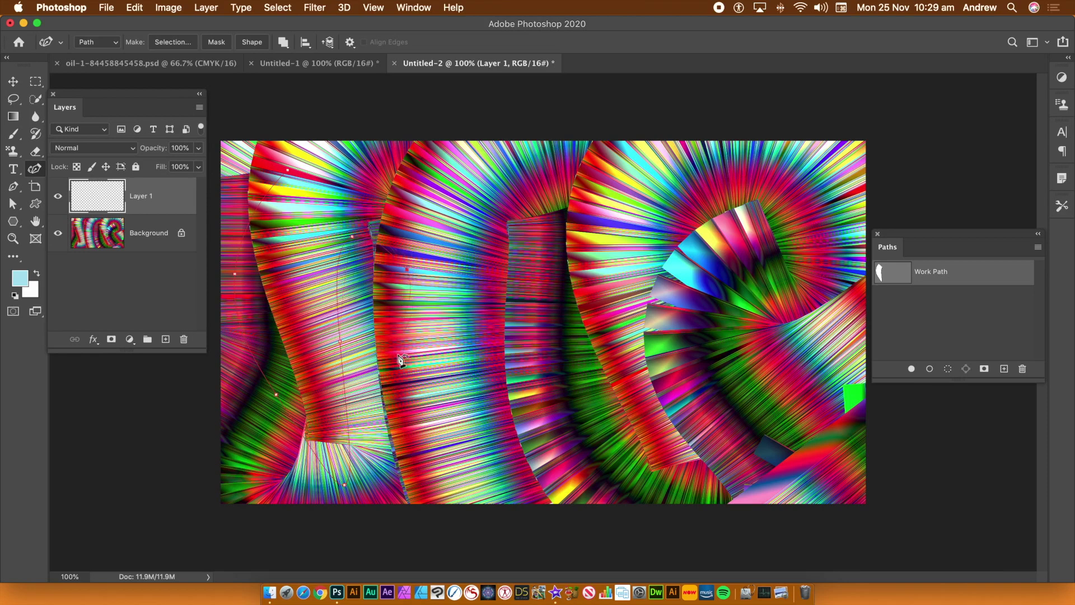
{"action": "left_click", "coordinate": [397, 398]}
{"action": "left_click", "coordinate": [479, 471]}
{"action": "left_click", "coordinate": [516, 395]}
{"action": "left_click", "coordinate": [454, 268]}
{"action": "left_click", "coordinate": [451, 184]}
{"action": "left_click", "coordinate": [525, 170]}
{"action": "left_click", "coordinate": [546, 317]}
{"action": "left_click", "coordinate": [612, 431]}
{"action": "left_click", "coordinate": [669, 484]}
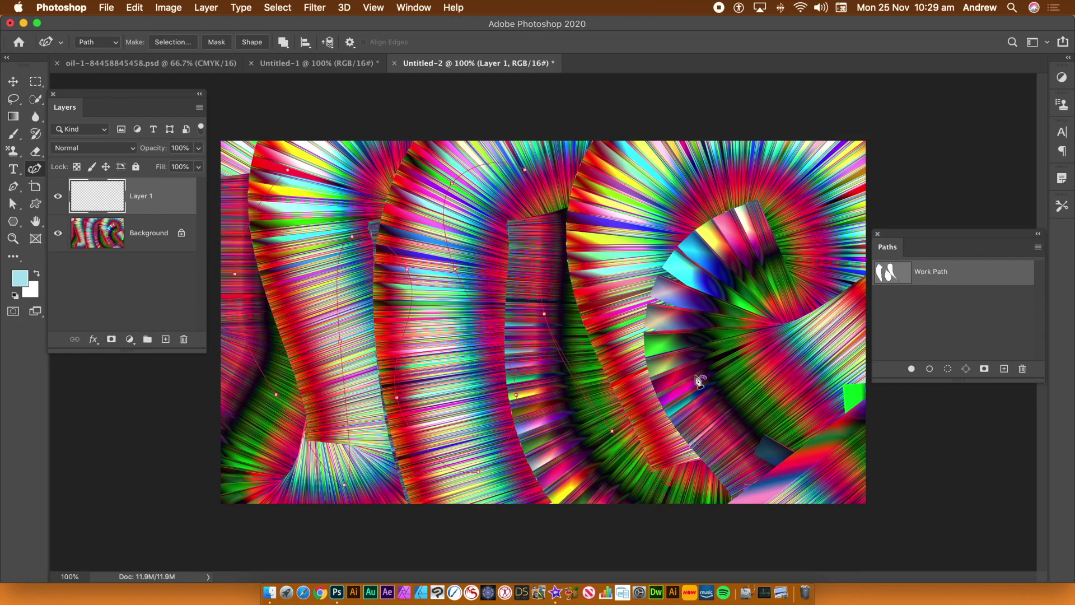
Step: Extend the path through curves on the canvas's right side and end it back near the upper left
{"action": "left_click", "coordinate": [689, 147]}
{"action": "left_click", "coordinate": [768, 218]}
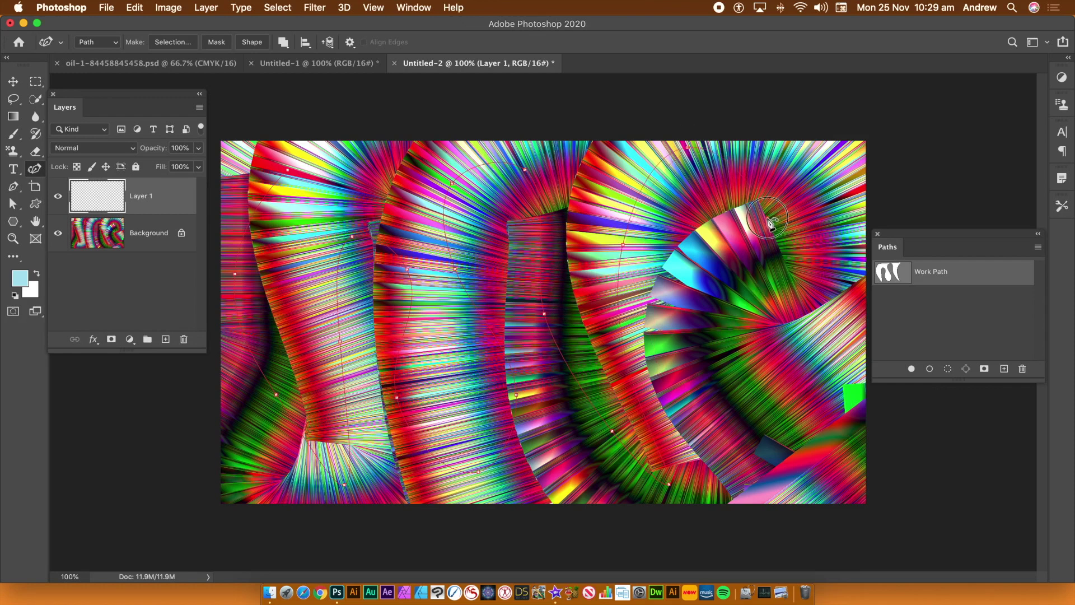
{"action": "left_click", "coordinate": [684, 264]}
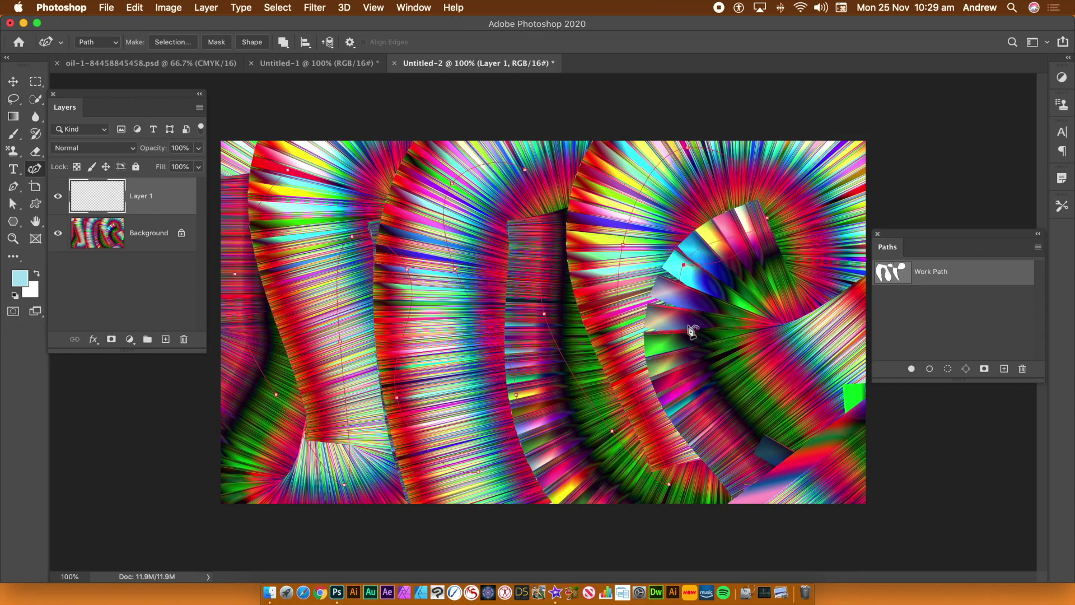
{"action": "left_click", "coordinate": [691, 341]}
{"action": "left_click", "coordinate": [822, 467]}
{"action": "left_click", "coordinate": [793, 333]}
{"action": "left_click", "coordinate": [854, 254]}
{"action": "left_click", "coordinate": [826, 145]}
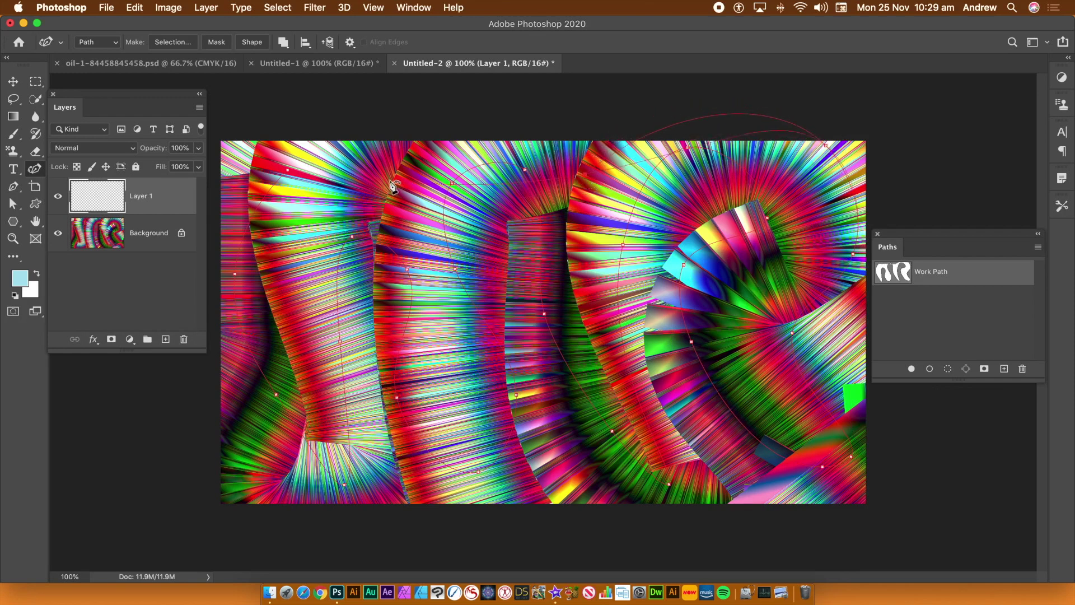
{"action": "left_click", "coordinate": [284, 230]}
Step: Fill Layer 1 with the green-and-red strip pattern using Place Along Path, pattern scale 0.63, spacing -636 pixels and color randomness 1
{"action": "left_click", "coordinate": [136, 8]}
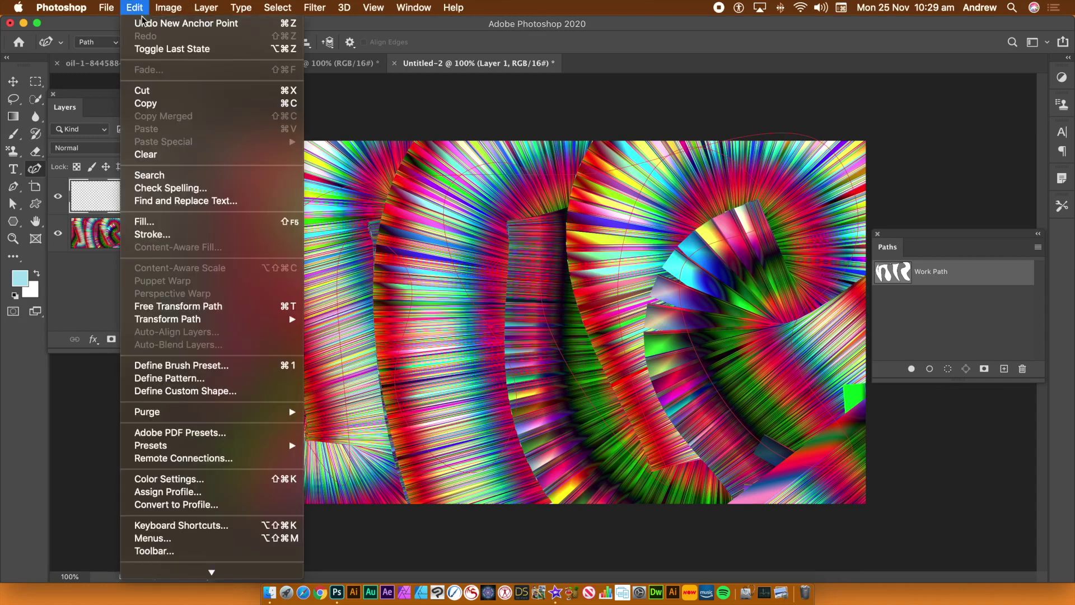
{"action": "left_click", "coordinate": [157, 224]}
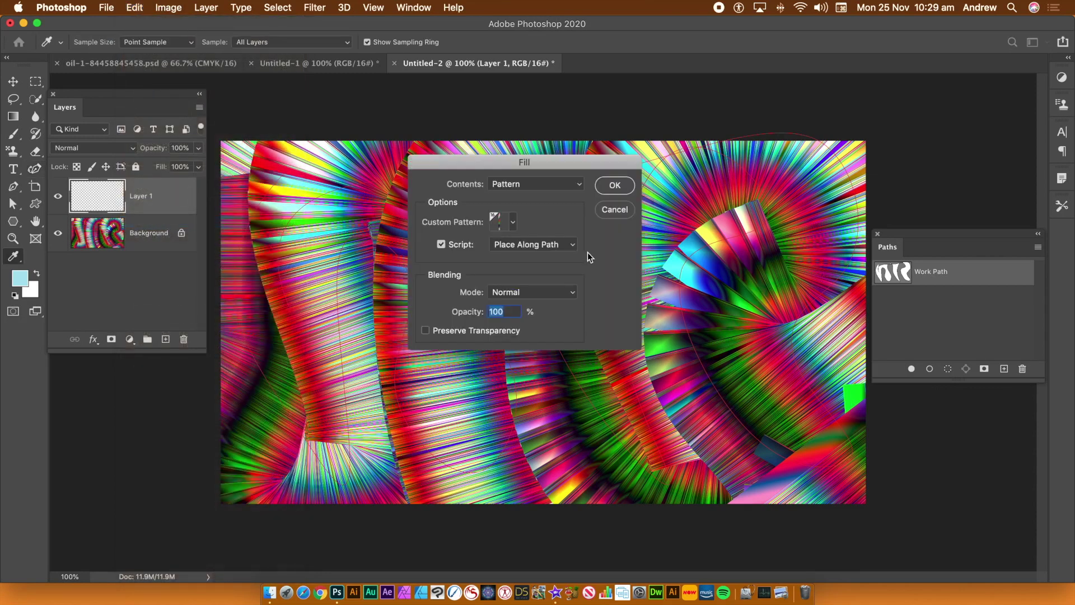
{"action": "left_click", "coordinate": [513, 222]}
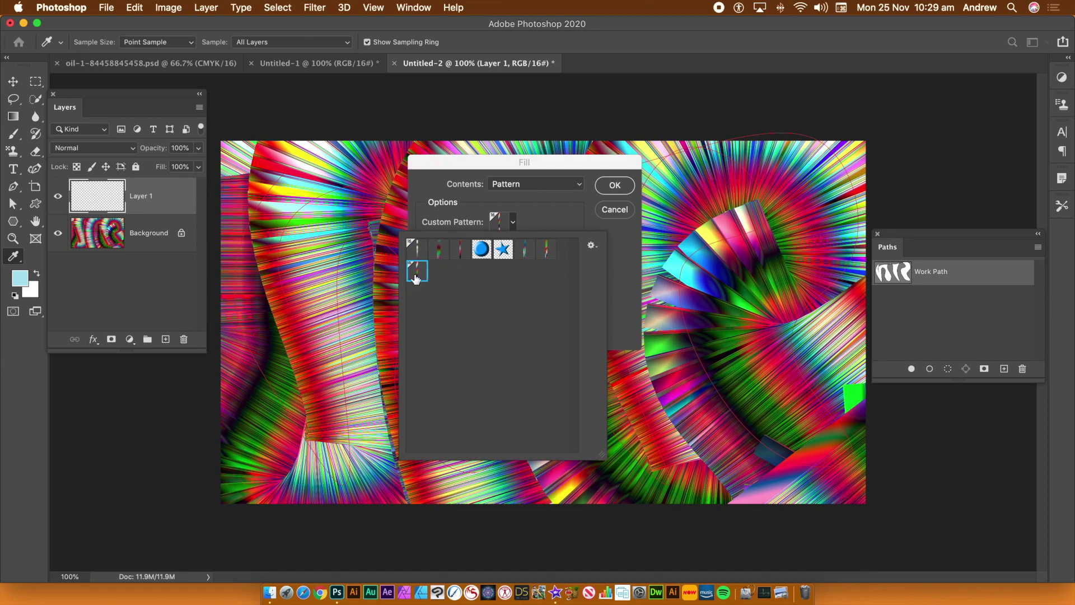
{"action": "left_click", "coordinate": [552, 257]}
{"action": "left_click", "coordinate": [615, 186]}
{"action": "left_click", "coordinate": [614, 186]}
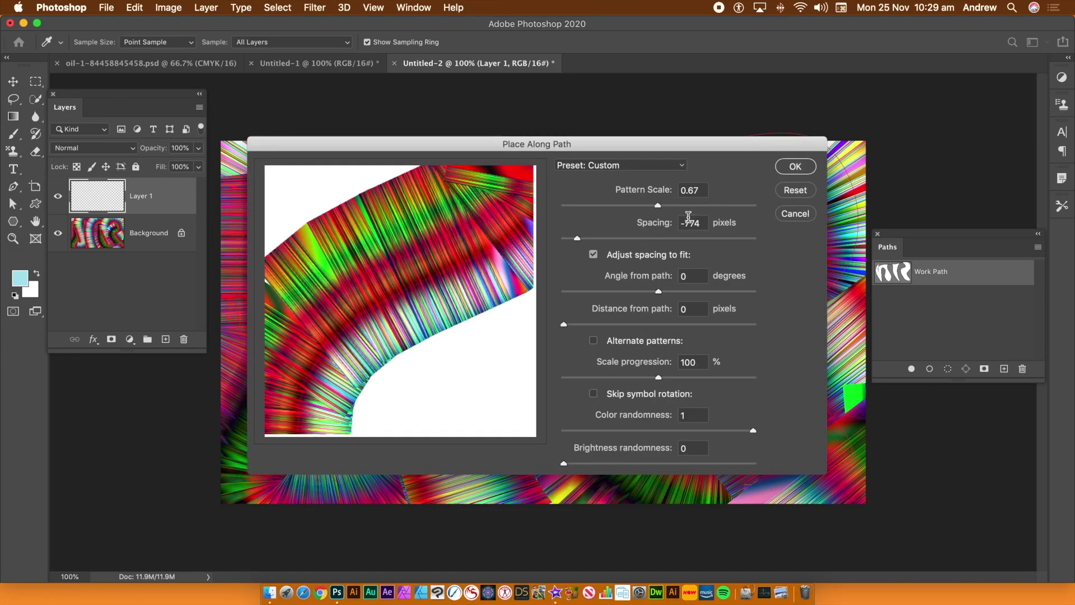
{"action": "left_click_drag", "start_coordinate": [659, 208], "coordinate": [651, 208]}
{"action": "left_click_drag", "start_coordinate": [578, 241], "coordinate": [583, 241]}
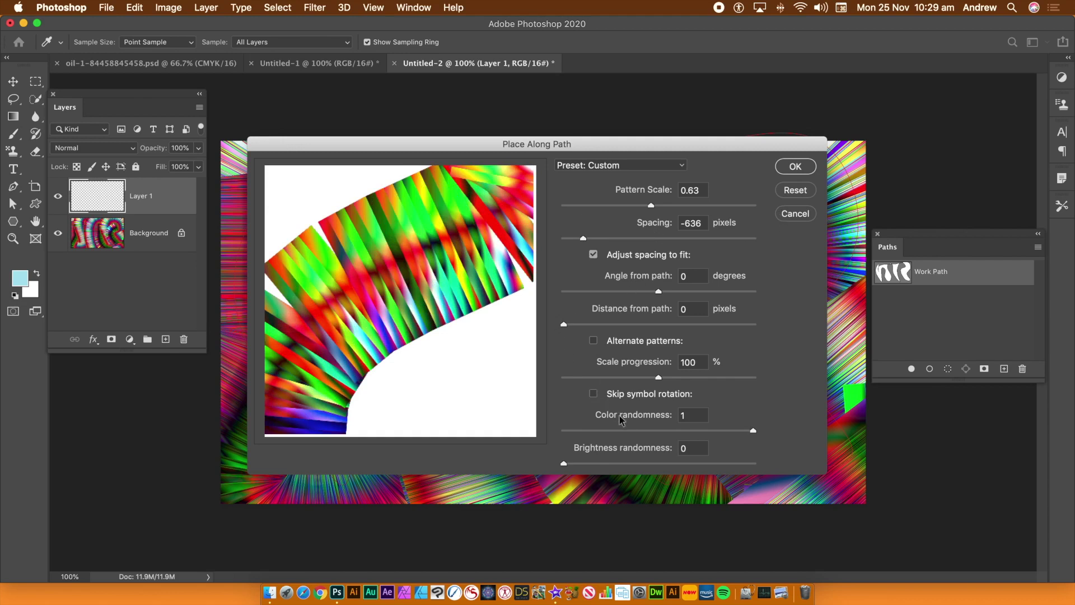
{"action": "left_click_drag", "start_coordinate": [734, 429], "coordinate": [775, 436]}
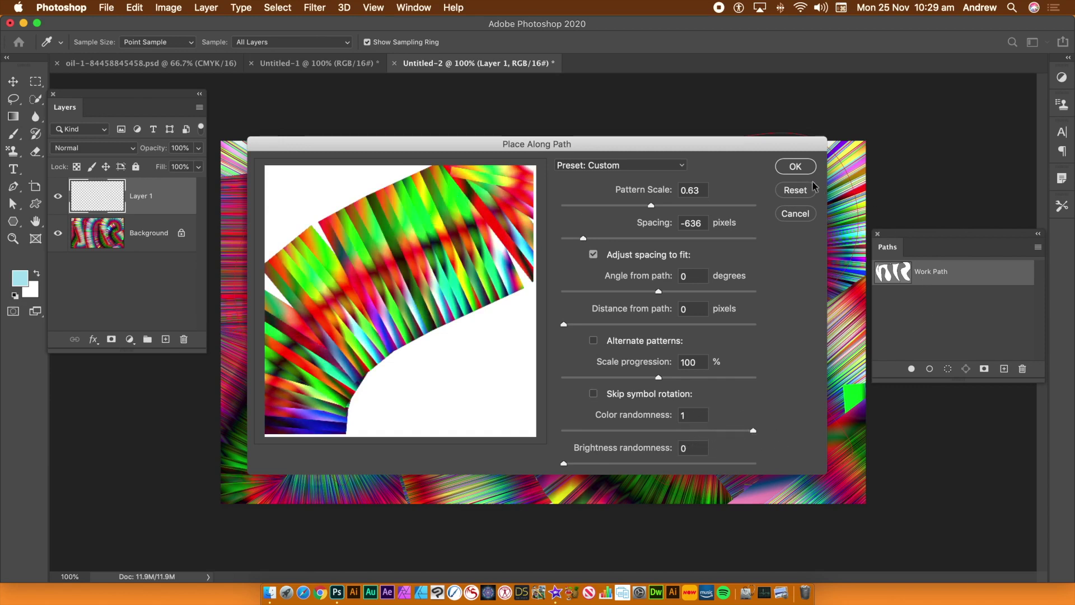
{"action": "left_click", "coordinate": [795, 167]}
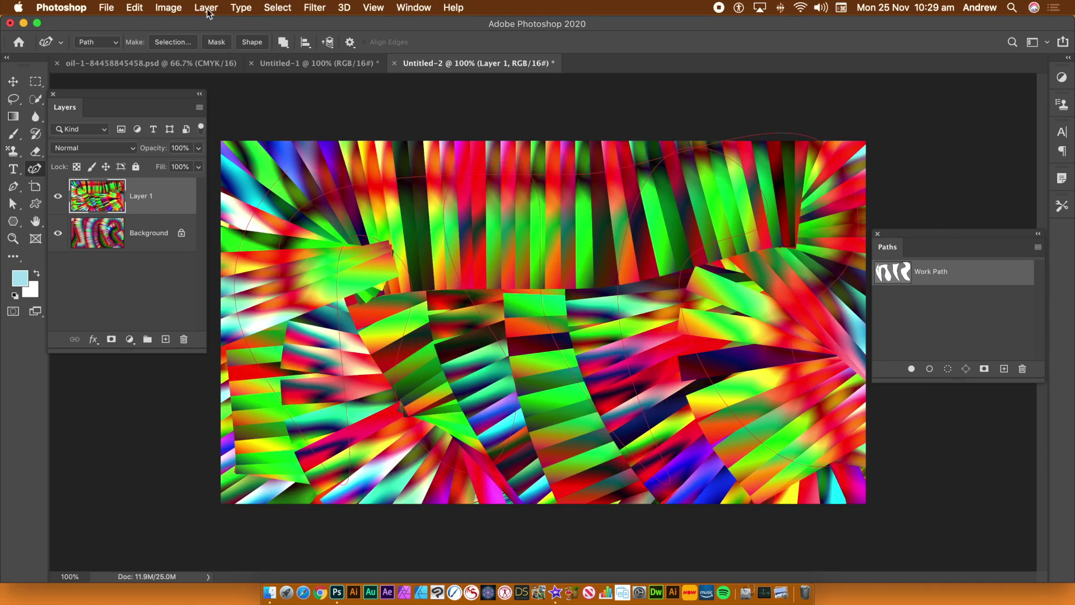
Step: Fill Layer 1 along the same path again with pattern scale 0.59 and spacing -590 pixels
{"action": "left_click", "coordinate": [143, 9]}
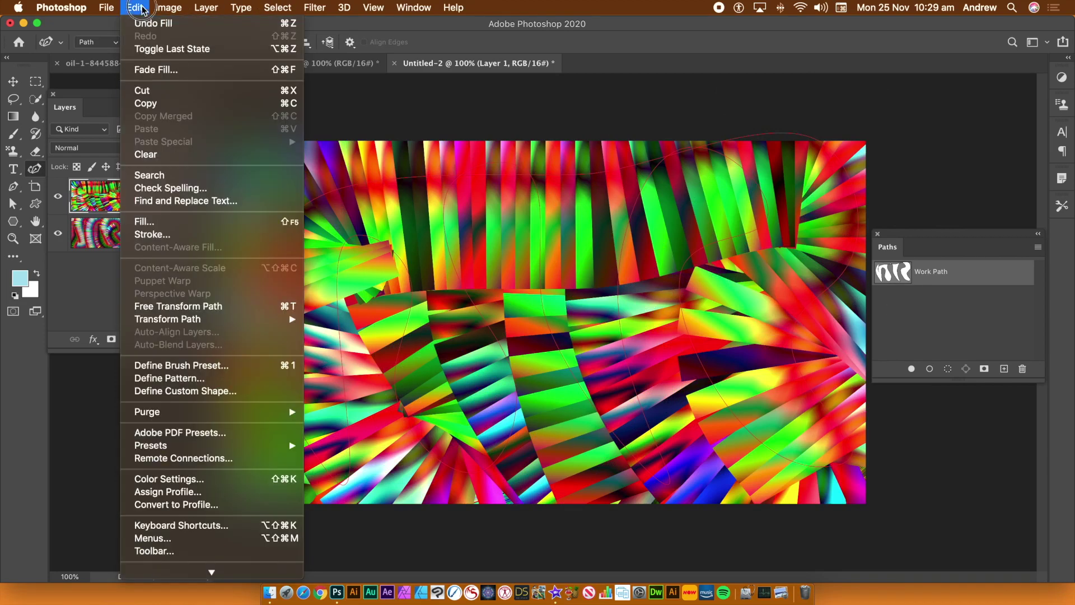
{"action": "left_click", "coordinate": [166, 226]}
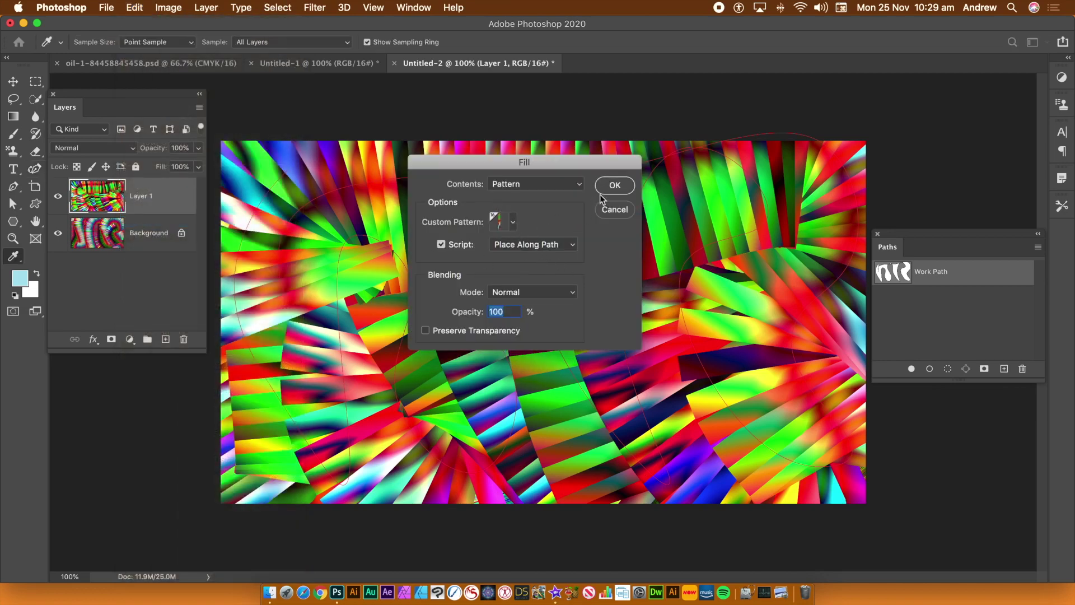
{"action": "left_click", "coordinate": [627, 188]}
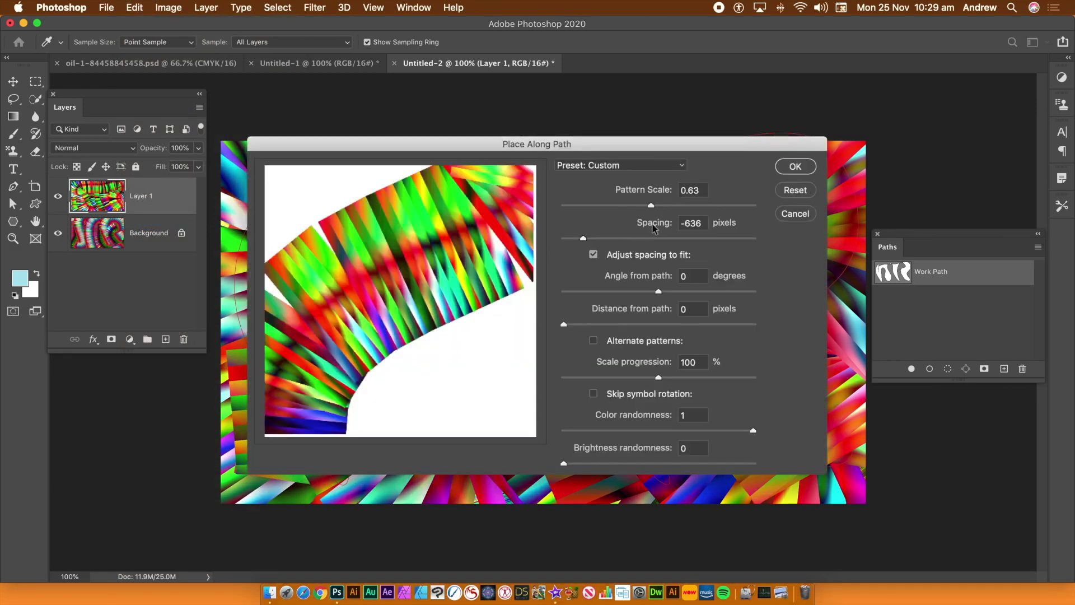
{"action": "left_click_drag", "start_coordinate": [652, 207], "coordinate": [643, 207]}
{"action": "left_click_drag", "start_coordinate": [588, 242], "coordinate": [589, 242]}
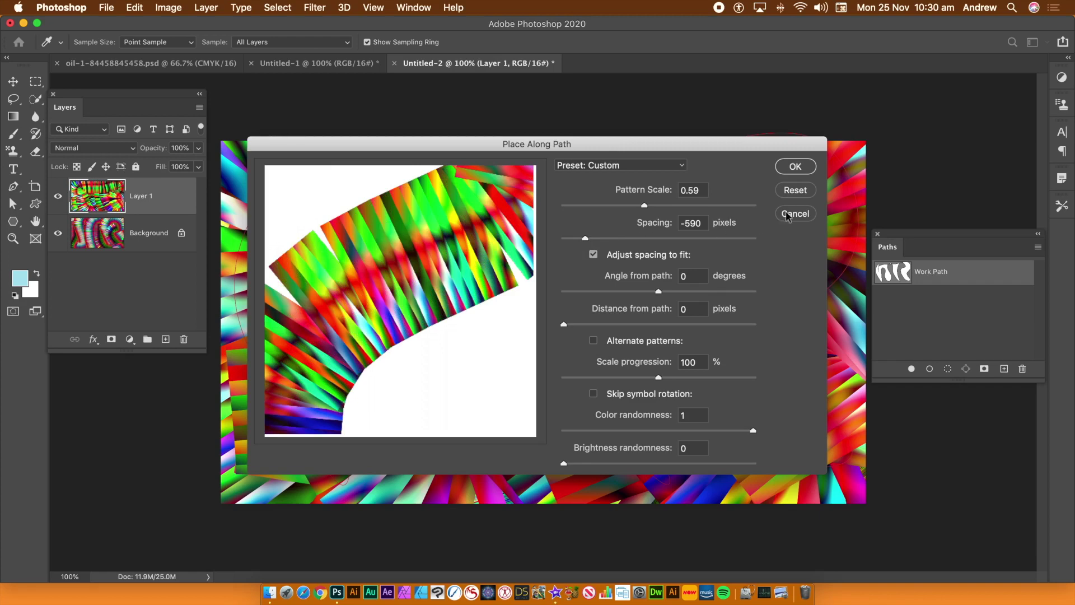
{"action": "left_click", "coordinate": [798, 167]}
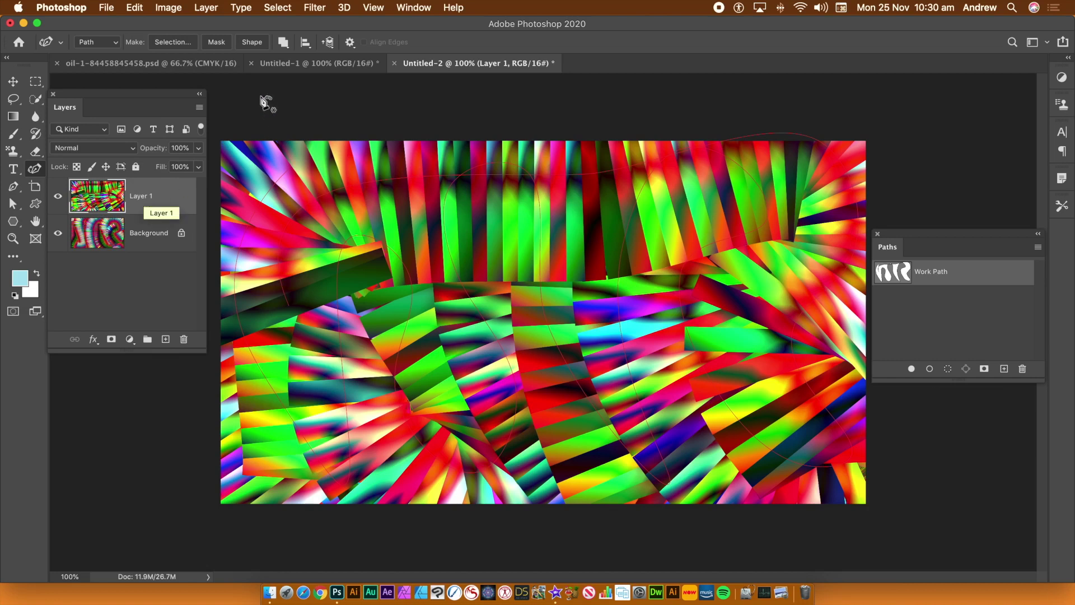
Step: Try the Darken and Multiply blending modes on Layer 1 and settle on Difference
{"action": "left_click", "coordinate": [148, 202]}
{"action": "left_click", "coordinate": [83, 145]}
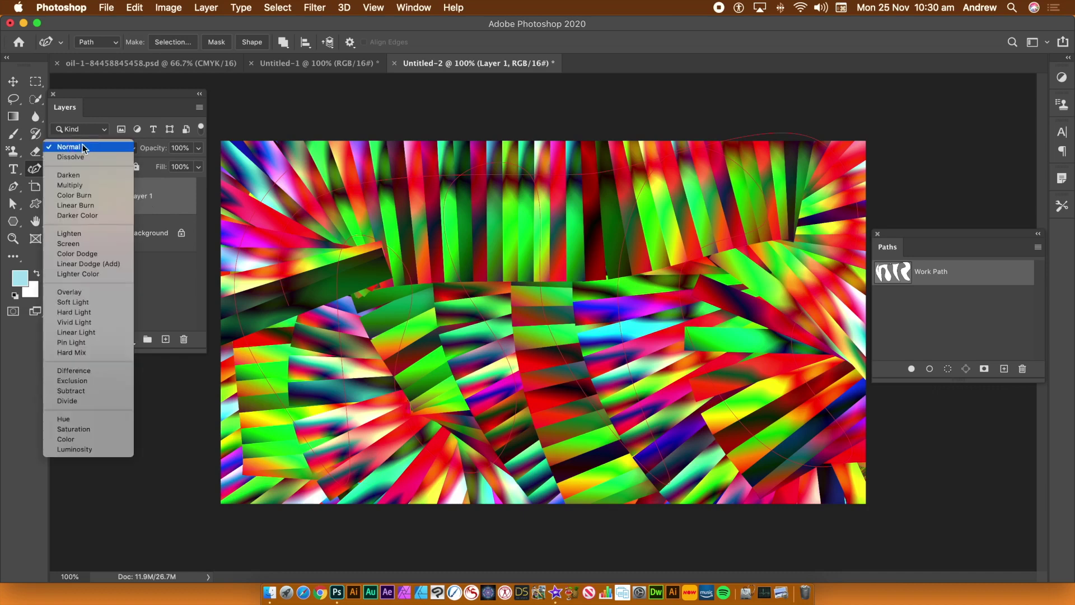
{"action": "left_click", "coordinate": [85, 172]}
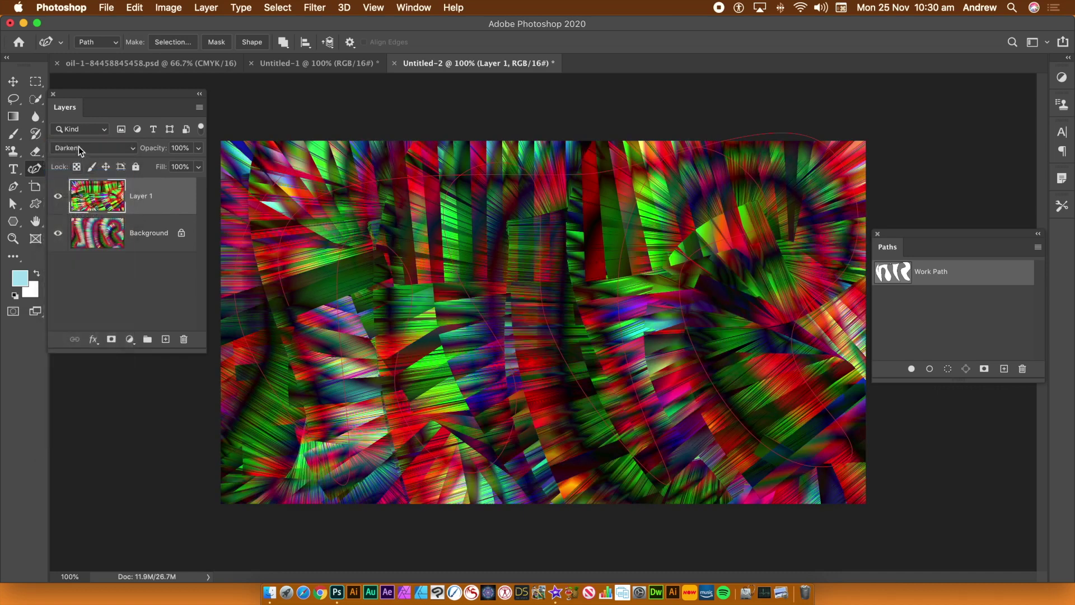
{"action": "left_click", "coordinate": [78, 147]}
{"action": "key", "text": "Escape"}
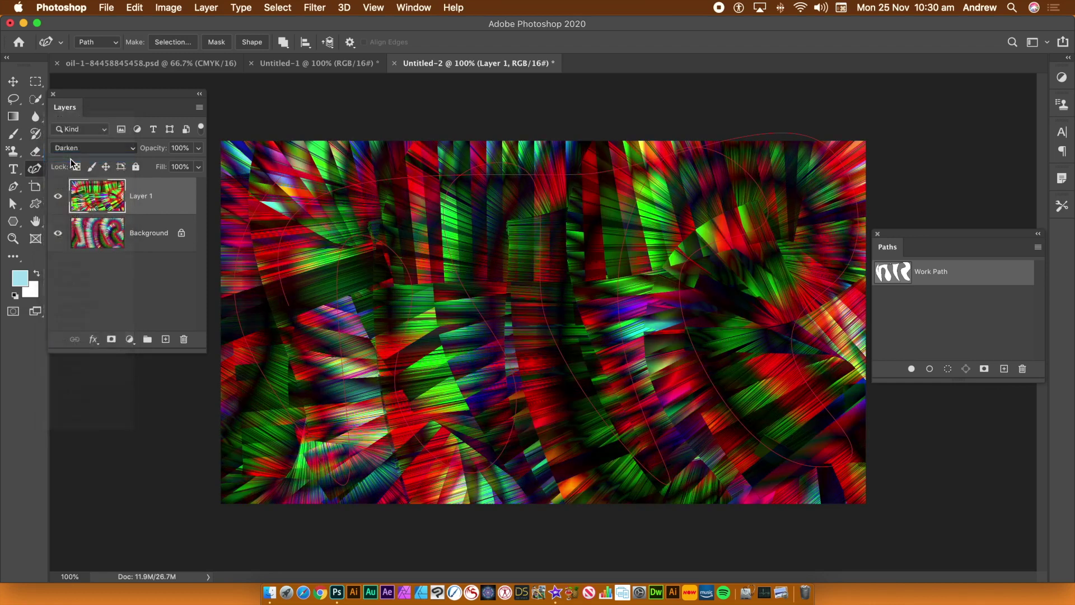
{"action": "left_click", "coordinate": [76, 149]}
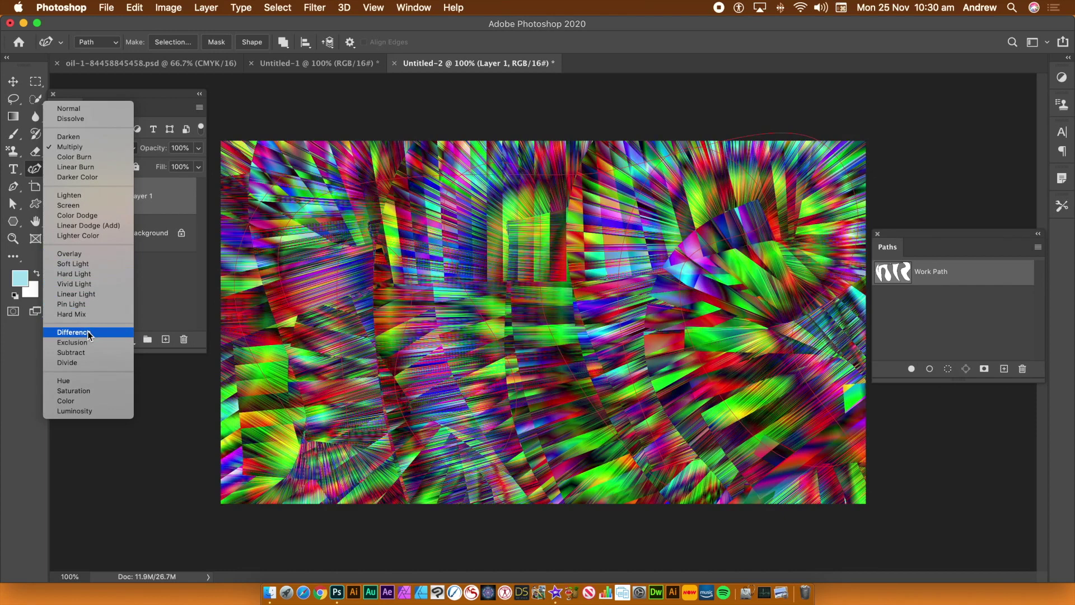
{"action": "left_click", "coordinate": [87, 332]}
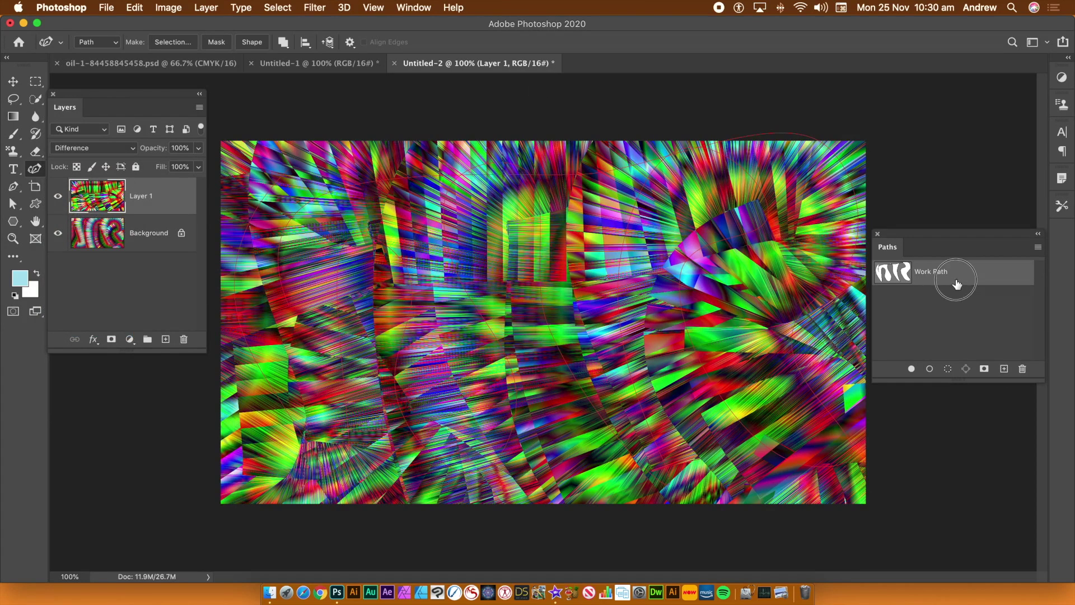
Step: Delete the work path and flatten the image into a single background layer
{"action": "left_click", "coordinate": [1022, 369]}
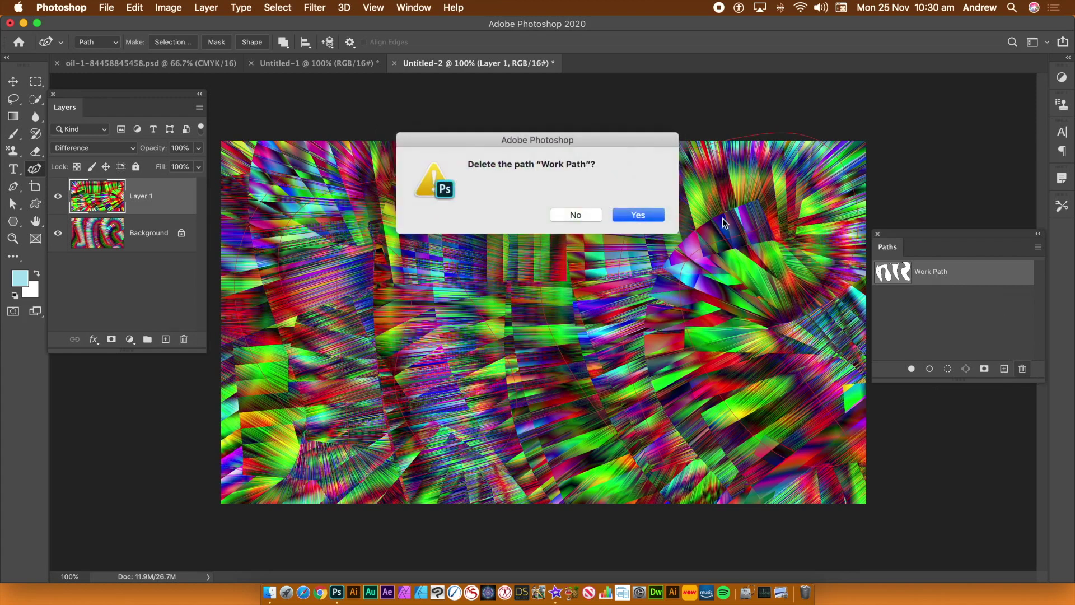
{"action": "left_click", "coordinate": [654, 218]}
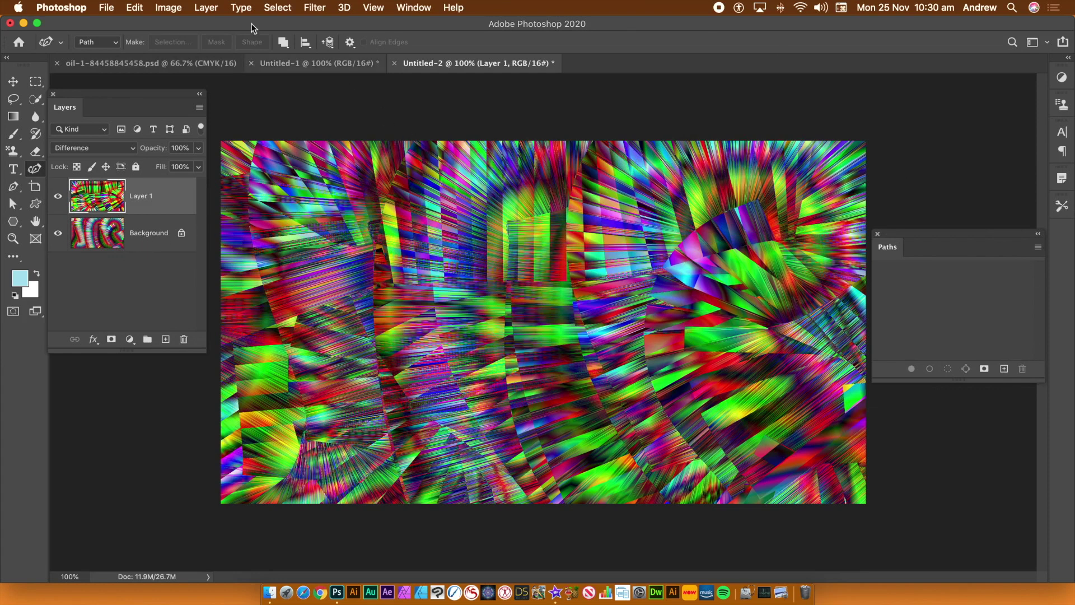
{"action": "left_click", "coordinate": [207, 8]}
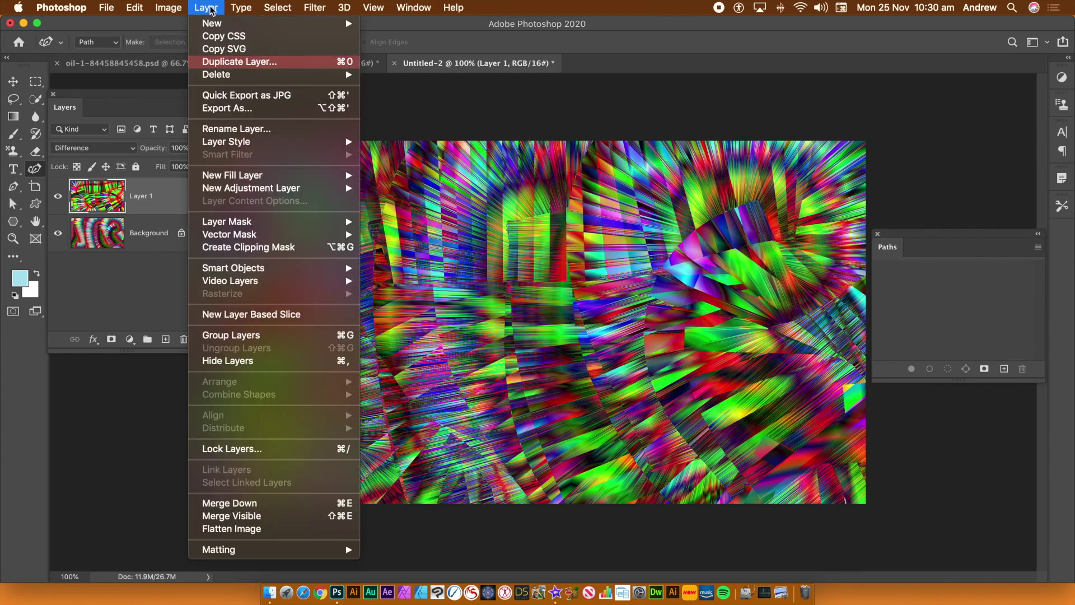
{"action": "left_click", "coordinate": [230, 529]}
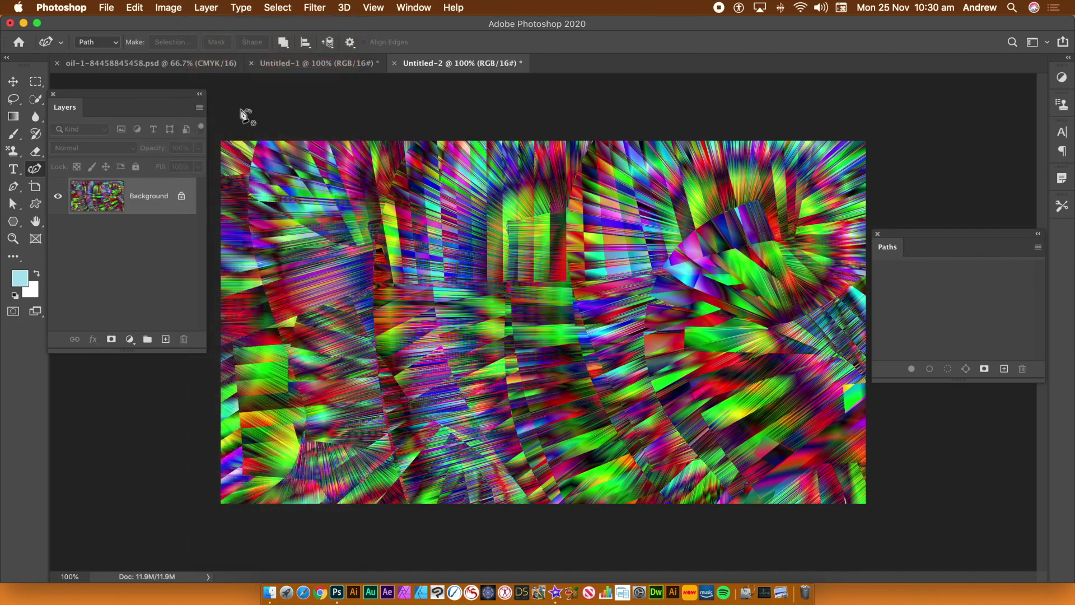
Step: Apply the Oil Paint filter to the background layer with stylization 9.7, cleanliness 9.3, scale 4.4, slightly increased bristle detail and lighting off
{"action": "left_click", "coordinate": [14, 82]}
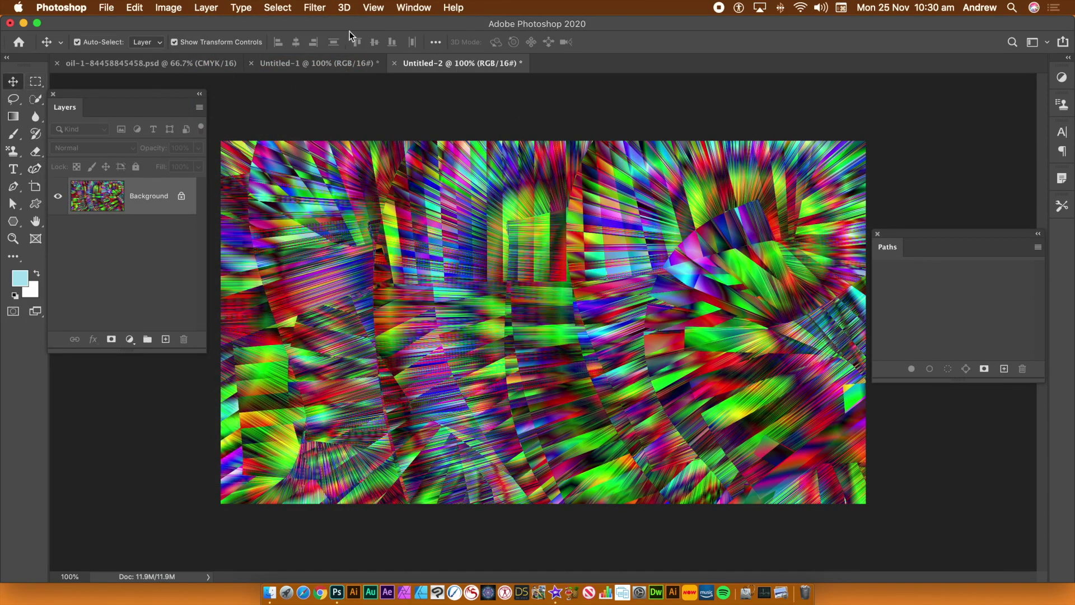
{"action": "left_click", "coordinate": [321, 9]}
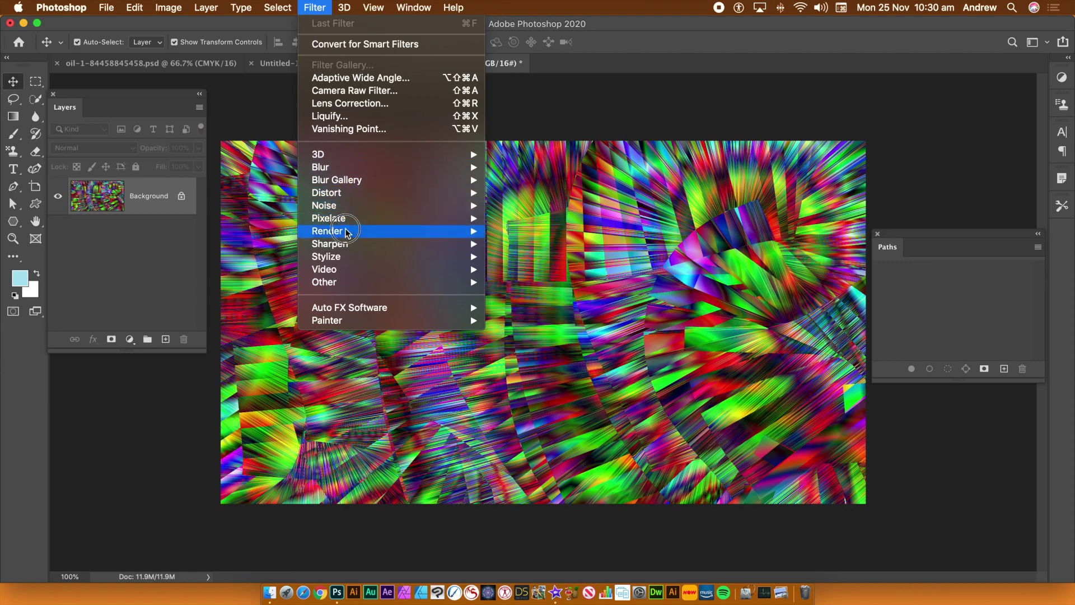
{"action": "mouse_move", "coordinate": [350, 257]}
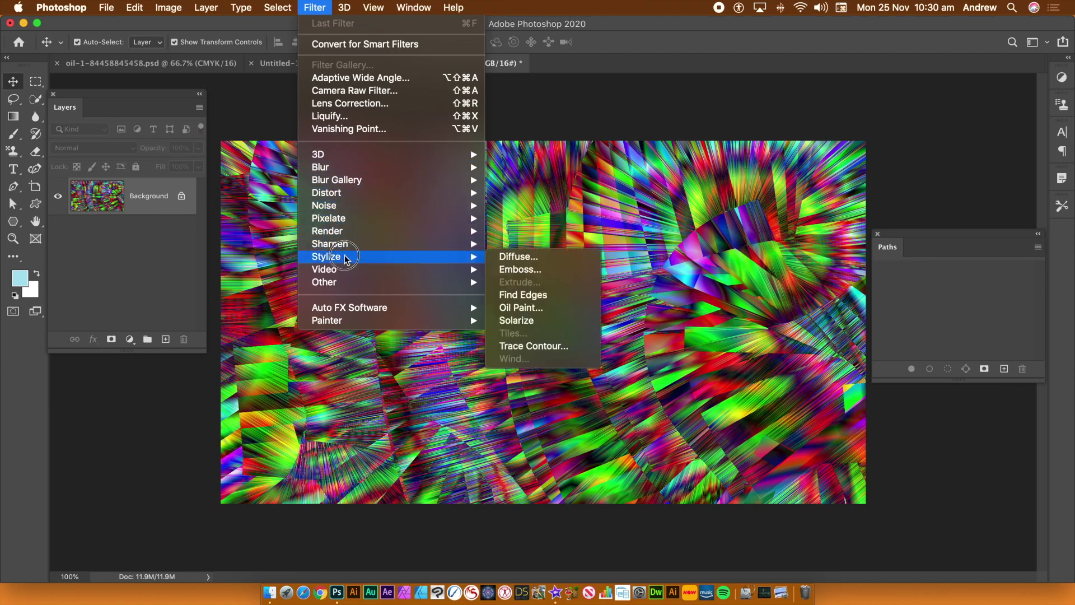
{"action": "left_click", "coordinate": [549, 308]}
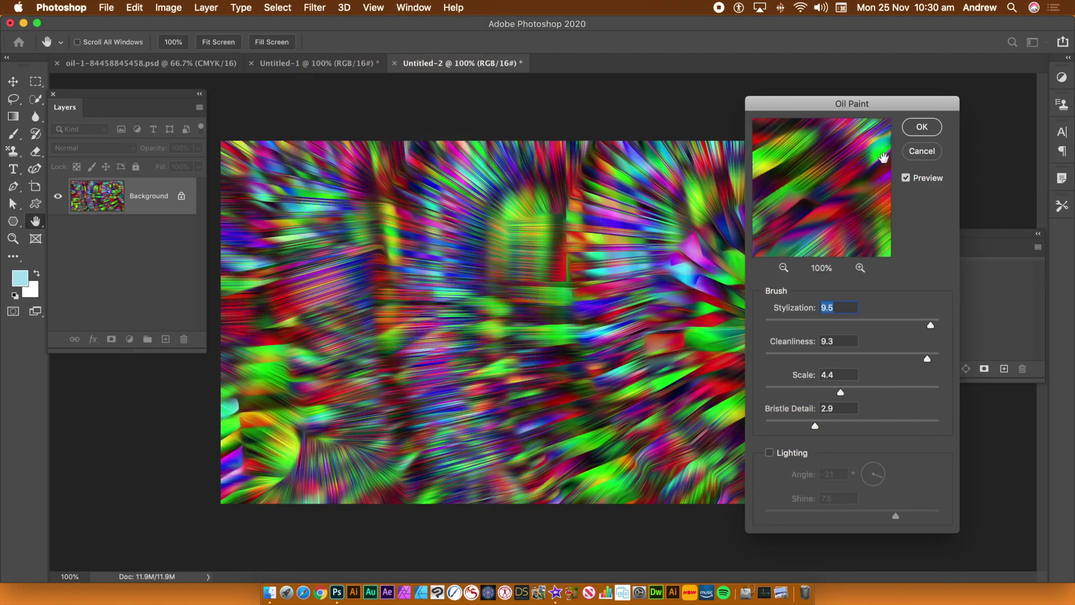
{"action": "left_click_drag", "start_coordinate": [845, 108], "coordinate": [884, 102]}
{"action": "left_click", "coordinate": [973, 317]}
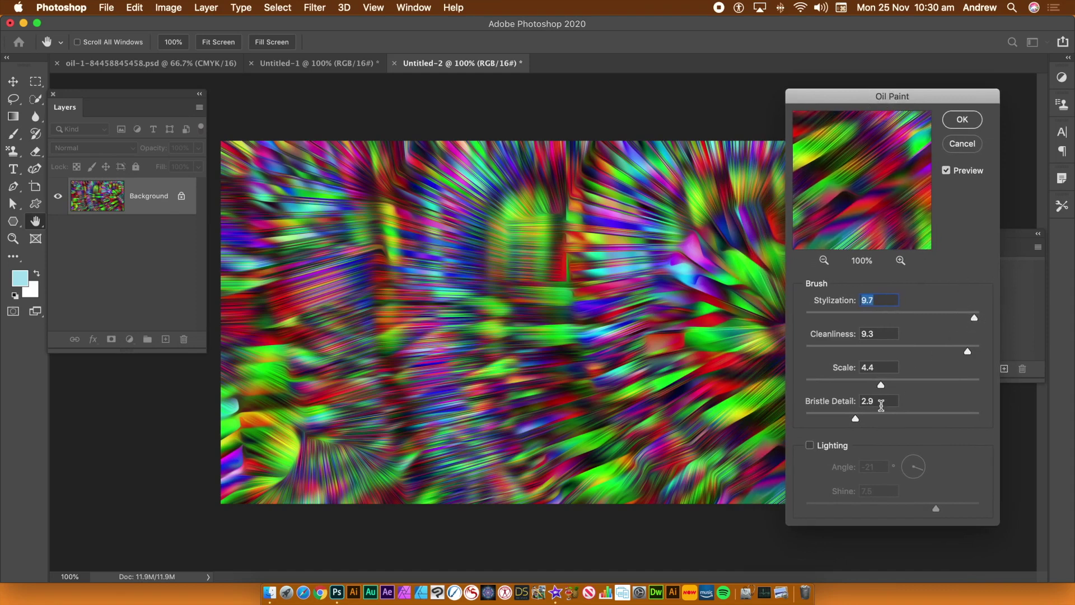
{"action": "left_click", "coordinate": [866, 420]}
{"action": "left_click", "coordinate": [962, 120]}
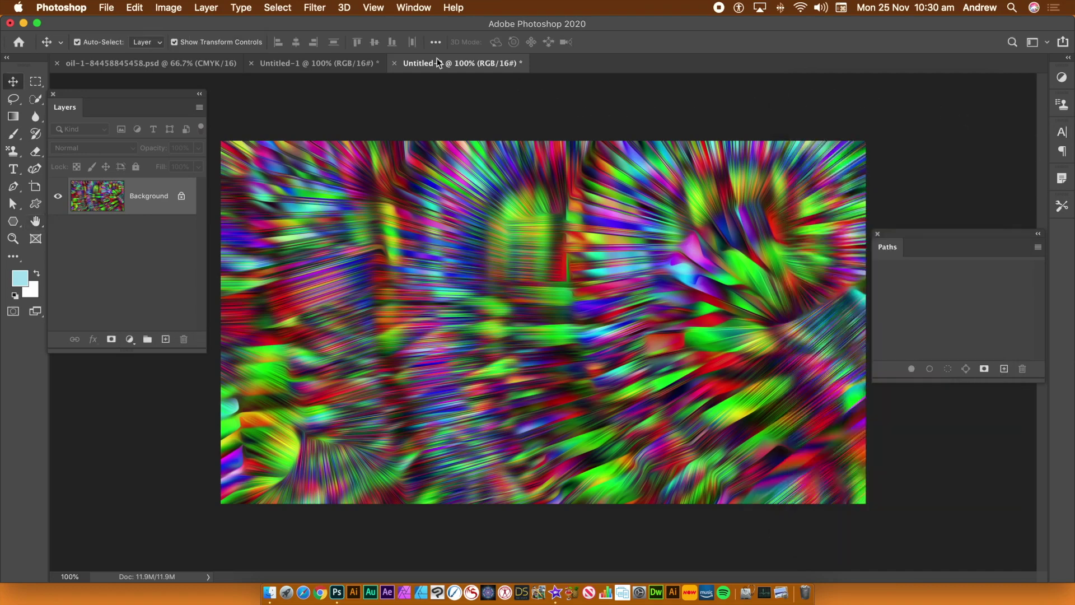
Step: Reapply the last Oil Paint filter several times with the same settings to smooth the artwork further
{"action": "left_click", "coordinate": [320, 10]}
{"action": "left_click", "coordinate": [317, 8]}
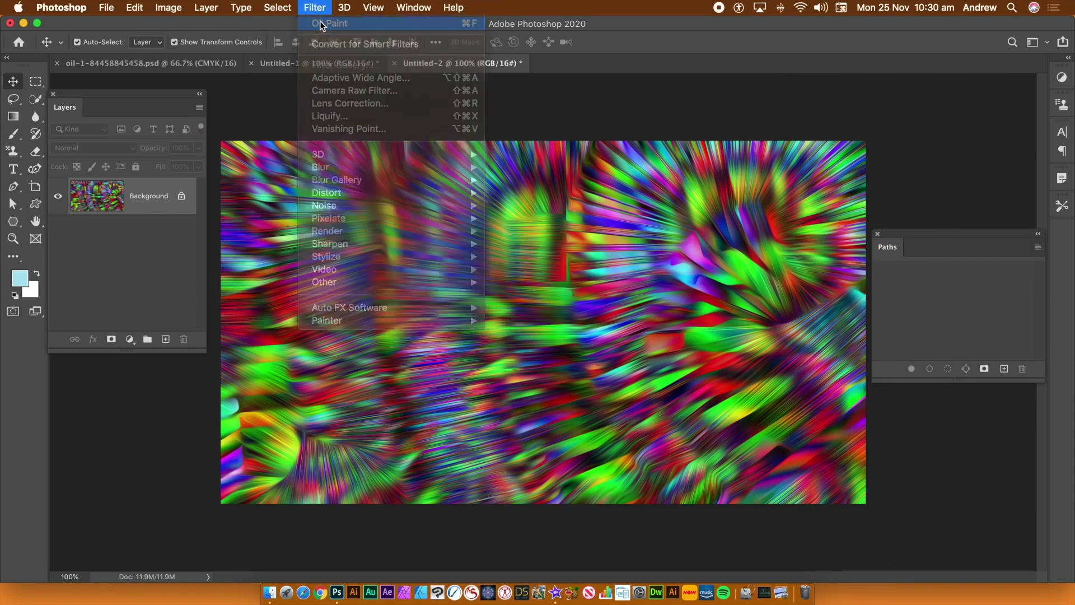
{"action": "left_click", "coordinate": [316, 8]}
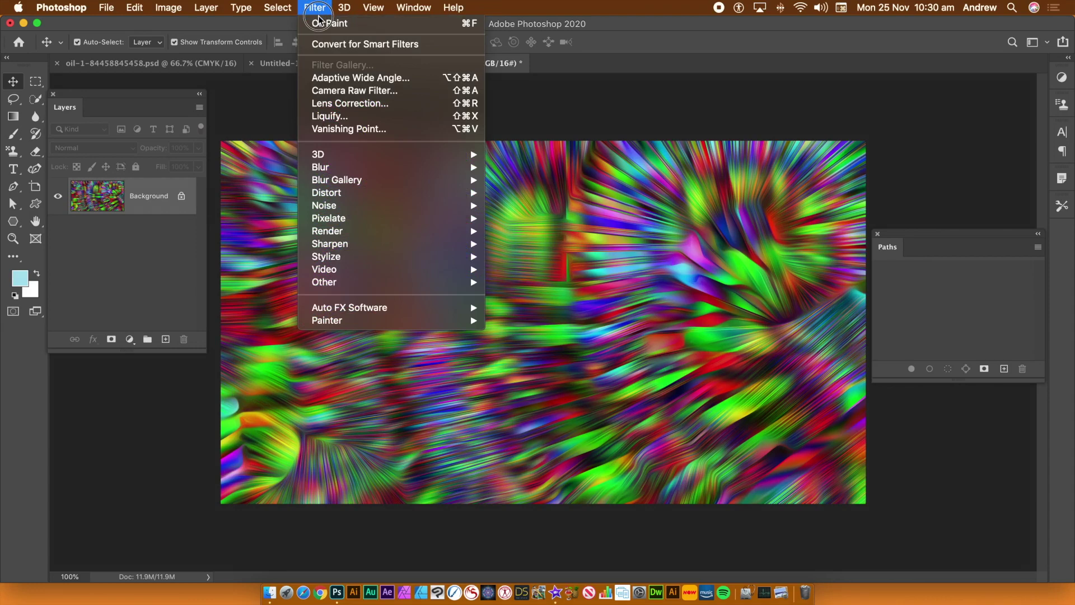
{"action": "left_click", "coordinate": [321, 24]}
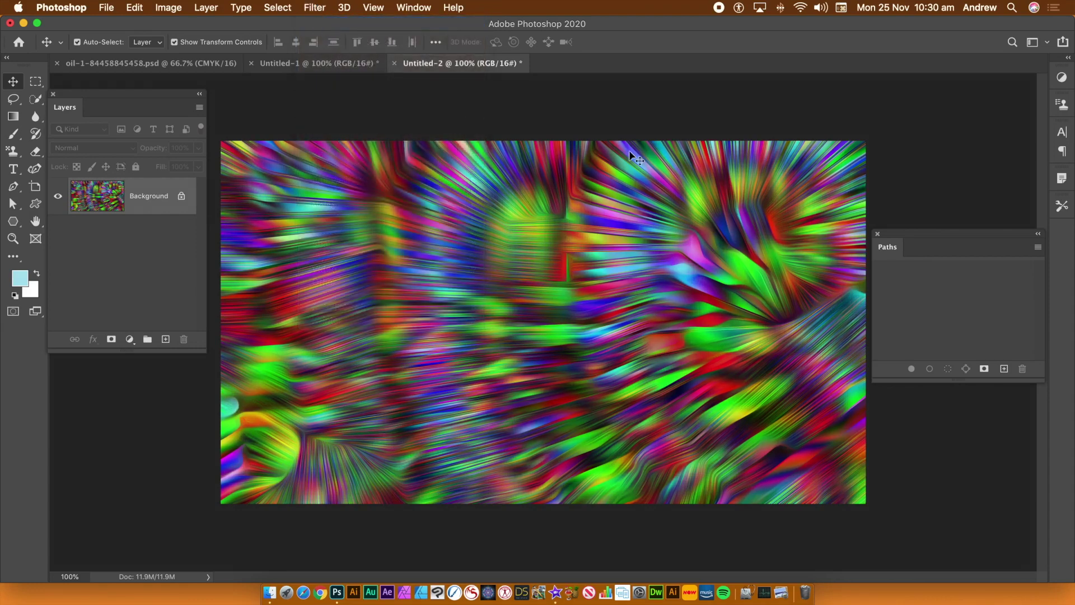
{"action": "left_click", "coordinate": [317, 9]}
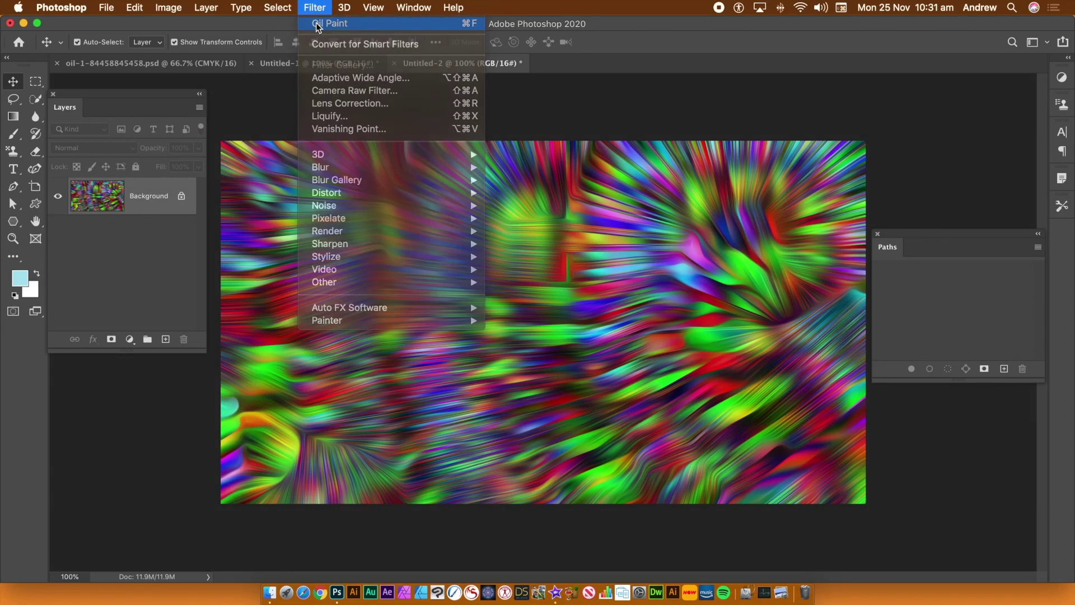
{"action": "left_click", "coordinate": [317, 24]}
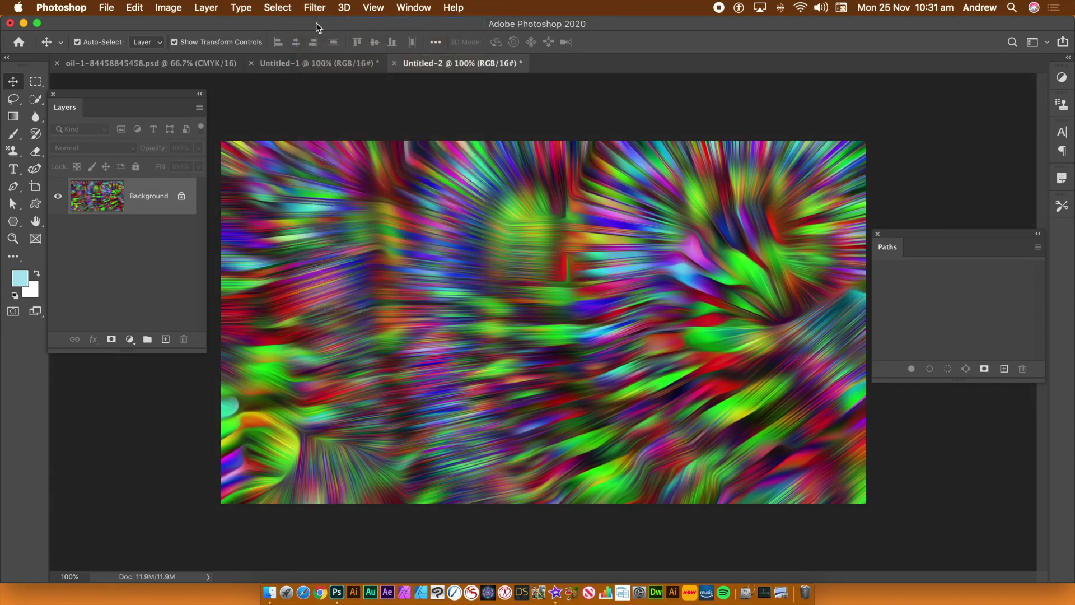
Step: Brighten the artwork with a Levels adjustment, setting the white input level to 209
{"action": "left_click", "coordinate": [162, 11]}
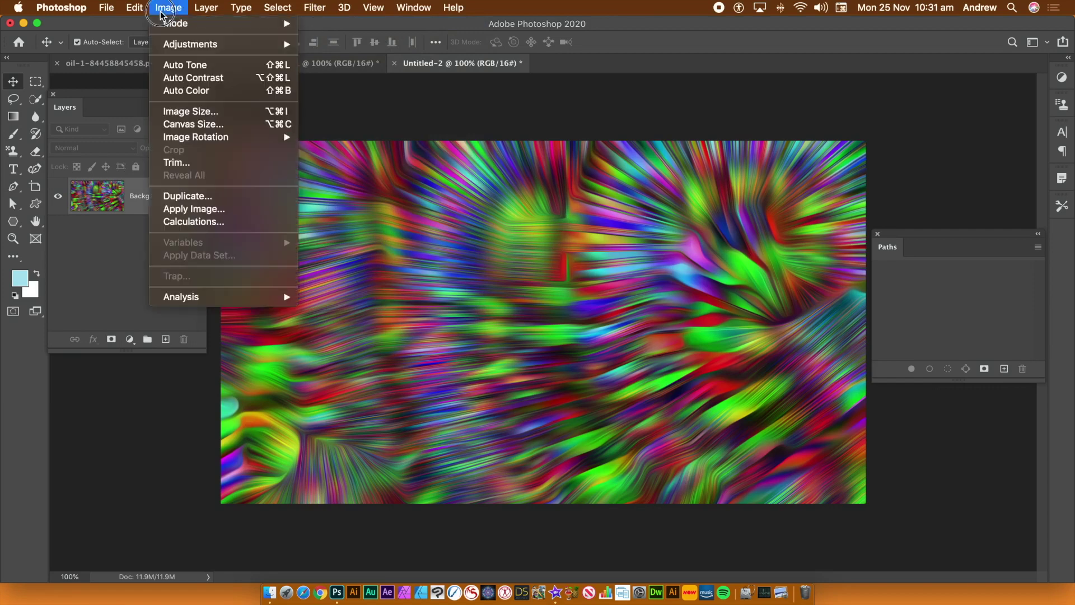
{"action": "mouse_move", "coordinate": [191, 45]}
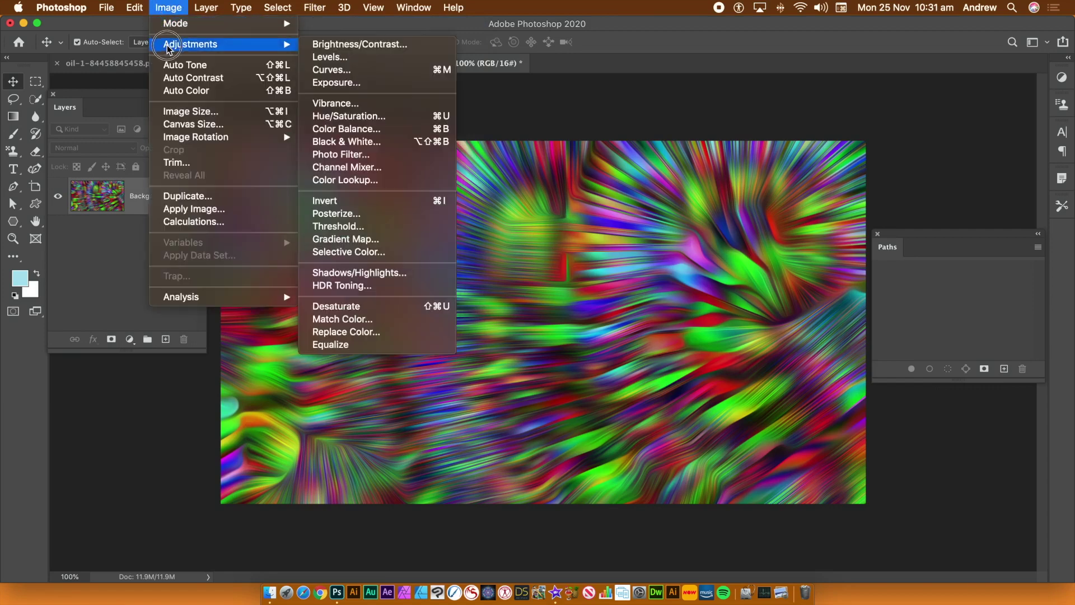
{"action": "left_click", "coordinate": [320, 58]}
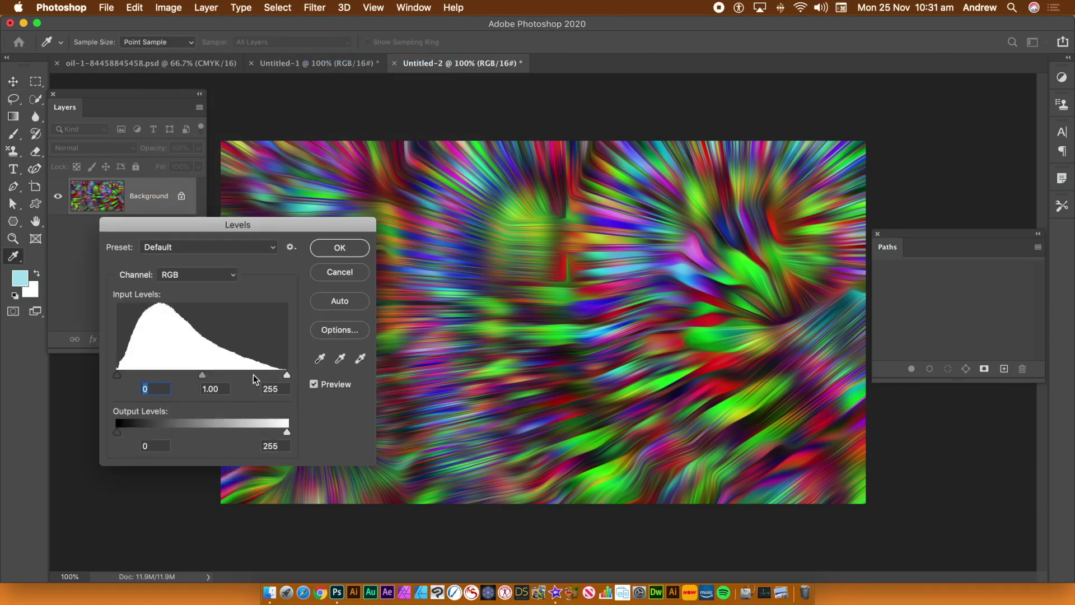
{"action": "left_click_drag", "start_coordinate": [287, 375], "coordinate": [256, 378]}
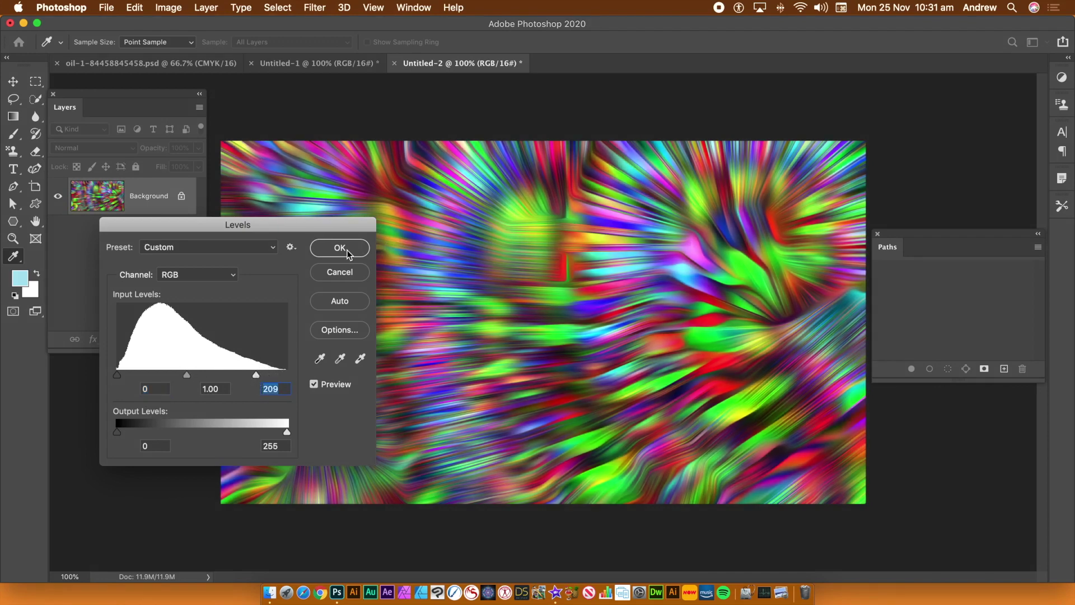
{"action": "left_click", "coordinate": [338, 247]}
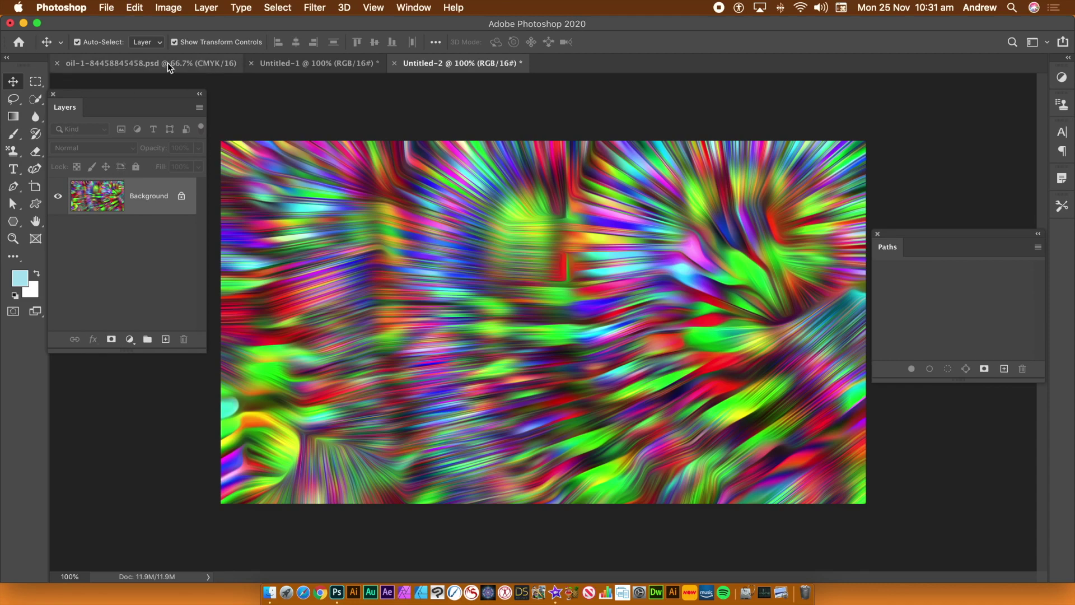
Step: Switch to the Untitled-1 document
{"action": "left_click", "coordinate": [329, 68]}
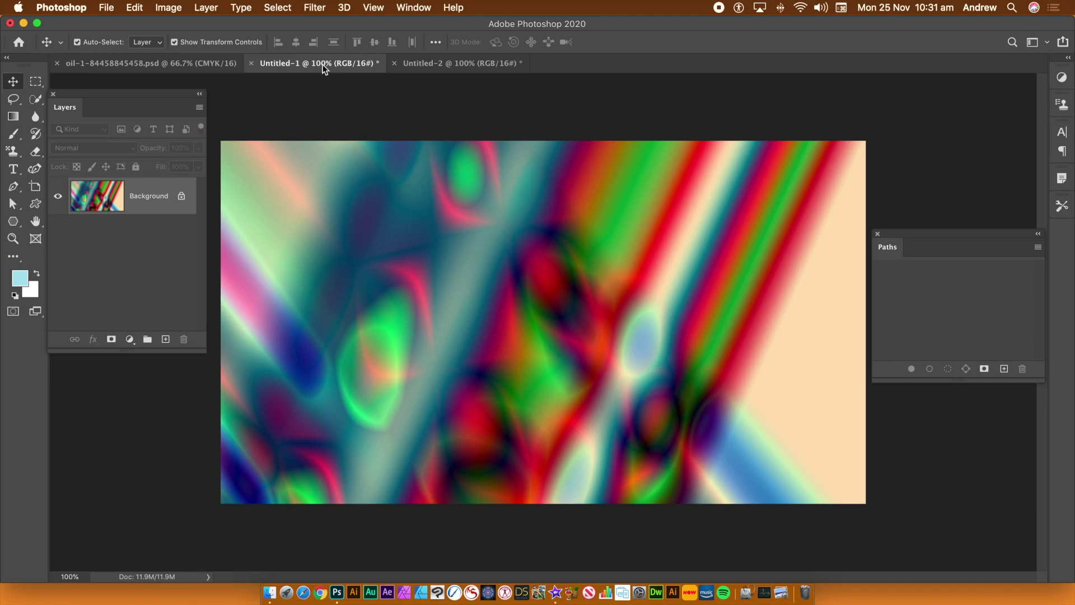
{"action": "left_click", "coordinate": [36, 83]}
{"action": "left_click_drag", "start_coordinate": [454, 134], "coordinate": [532, 512]}
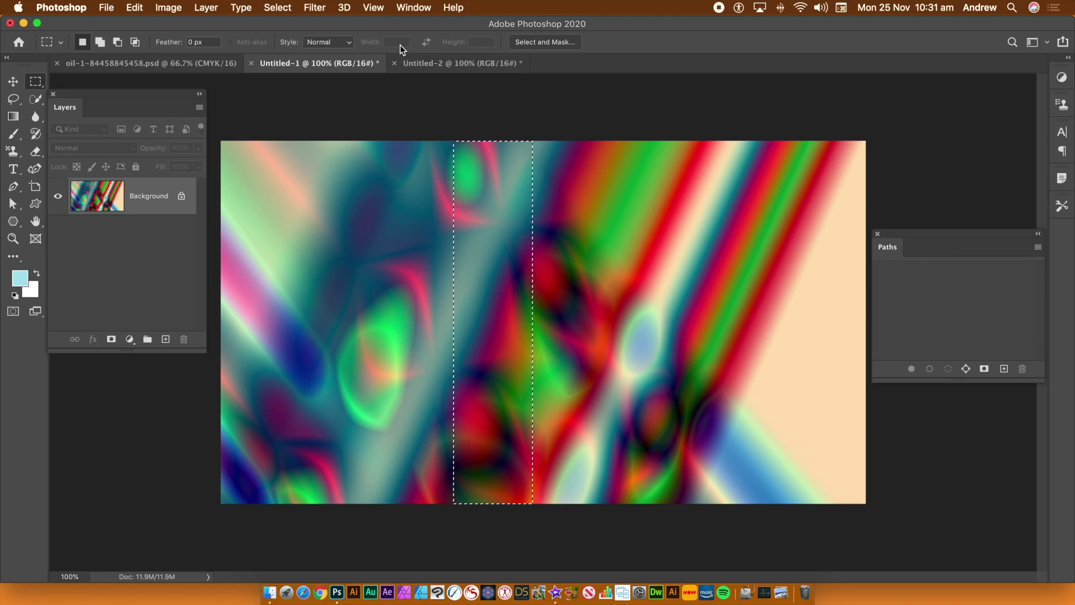
{"action": "left_click", "coordinate": [278, 7]}
{"action": "left_click", "coordinate": [278, 36]}
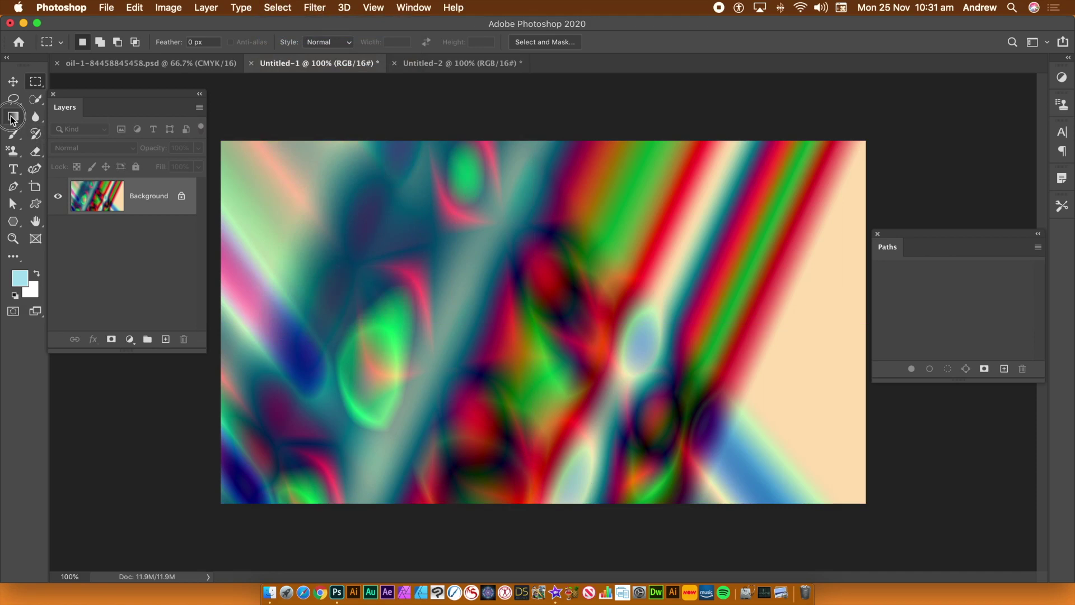
Step: Overlay three near-vertical linear gradients in Difference mode across the full height of the Untitled-1 image, each running from top to bottom
{"action": "left_click", "coordinate": [17, 116]}
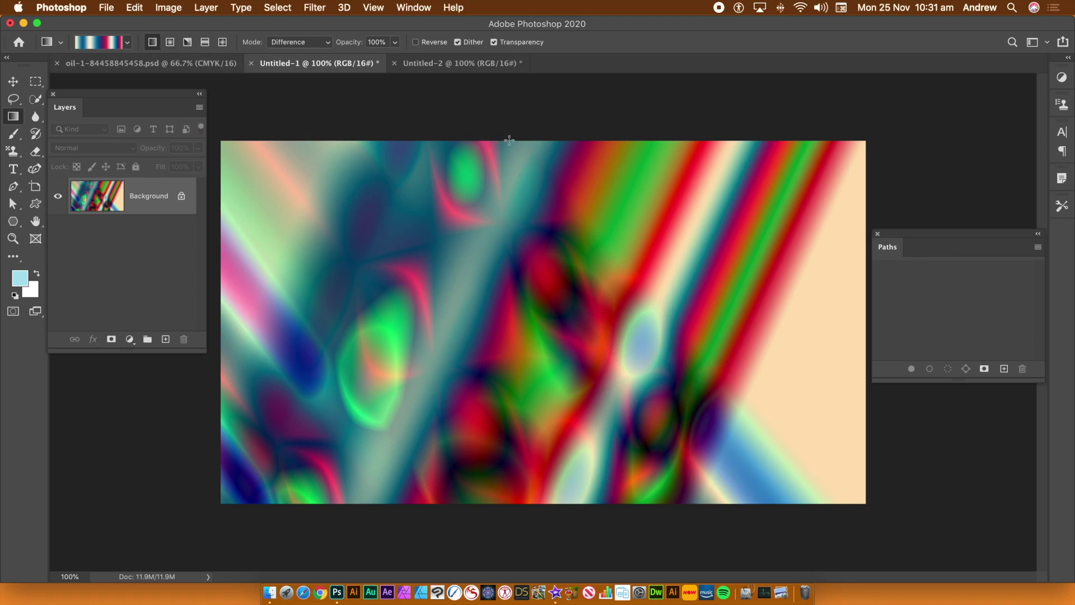
{"action": "left_click_drag", "start_coordinate": [519, 140], "coordinate": [504, 513]}
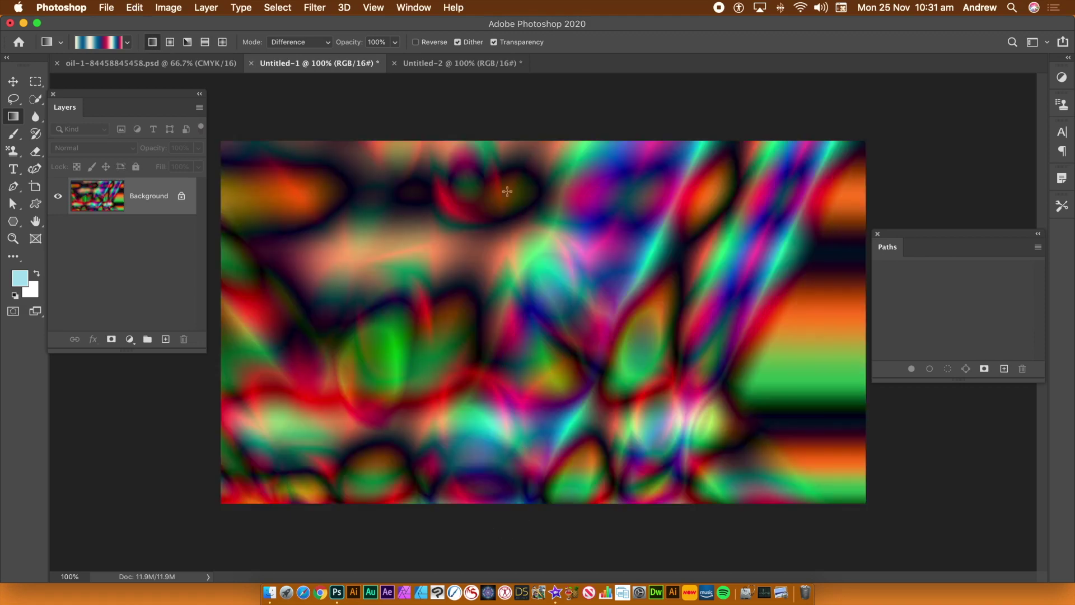
{"action": "left_click_drag", "start_coordinate": [510, 130], "coordinate": [532, 523]}
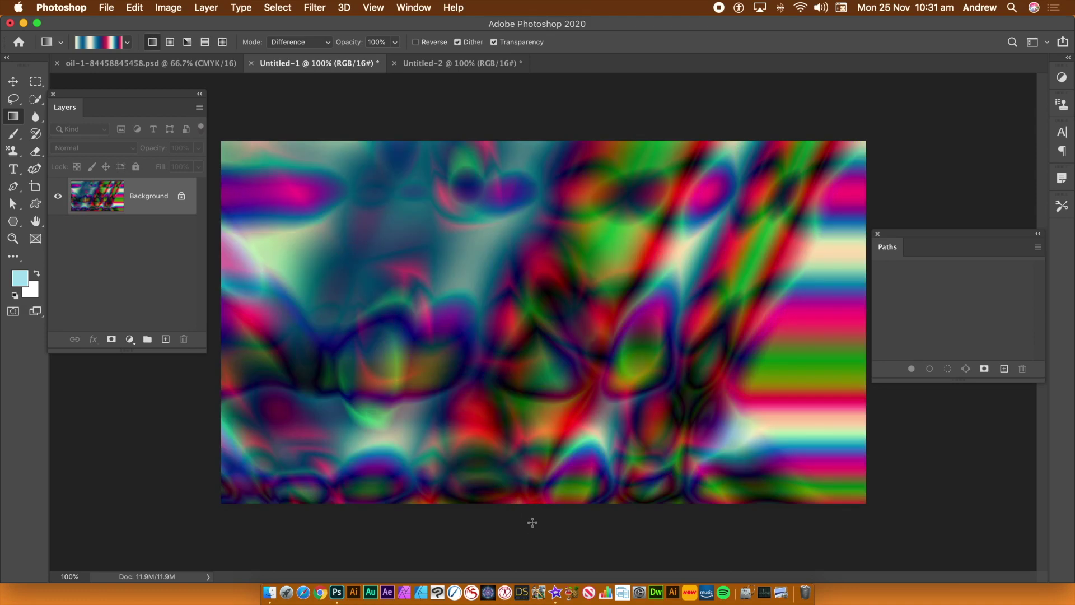
{"action": "left_click_drag", "start_coordinate": [505, 127], "coordinate": [528, 513]}
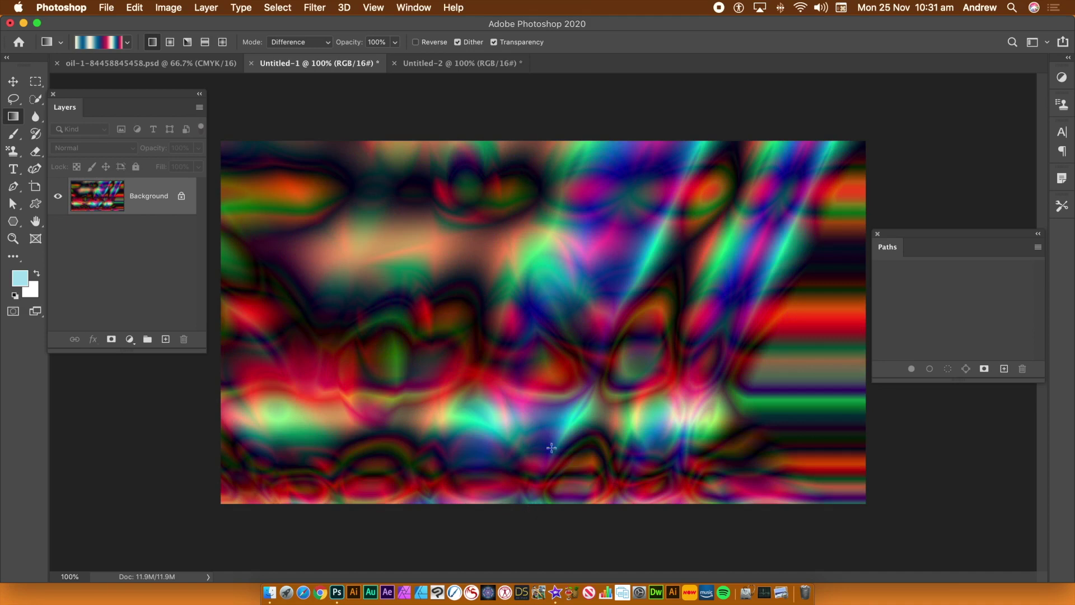
Step: Select a narrow full-height strip slightly right of the image's centre and define it as a pattern with the default name
{"action": "left_click", "coordinate": [34, 82]}
{"action": "left_click_drag", "start_coordinate": [569, 134], "coordinate": [625, 519]}
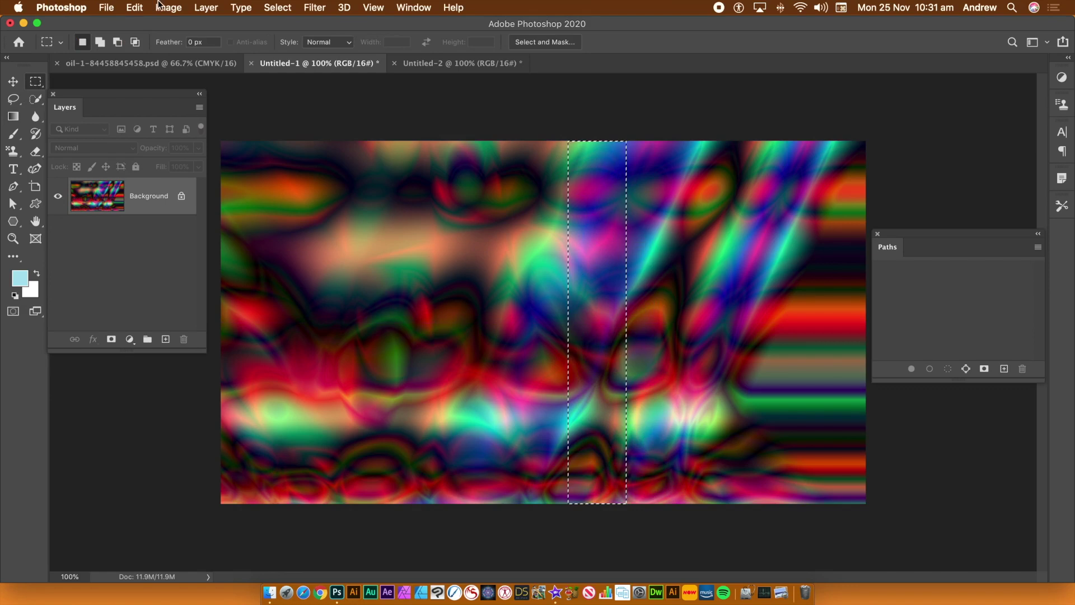
{"action": "left_click", "coordinate": [134, 7]}
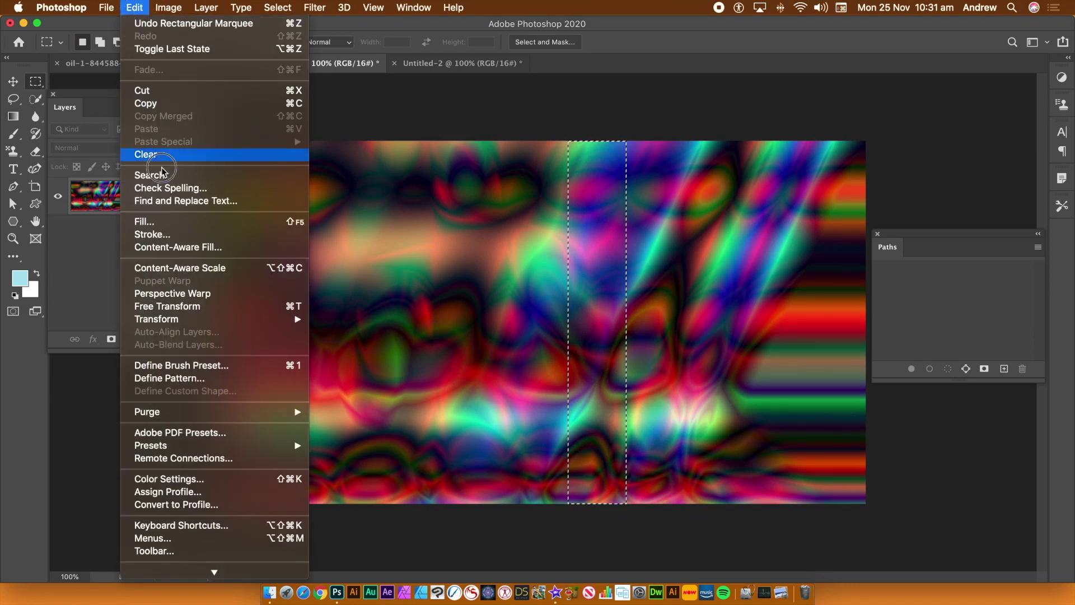
{"action": "left_click", "coordinate": [189, 379]}
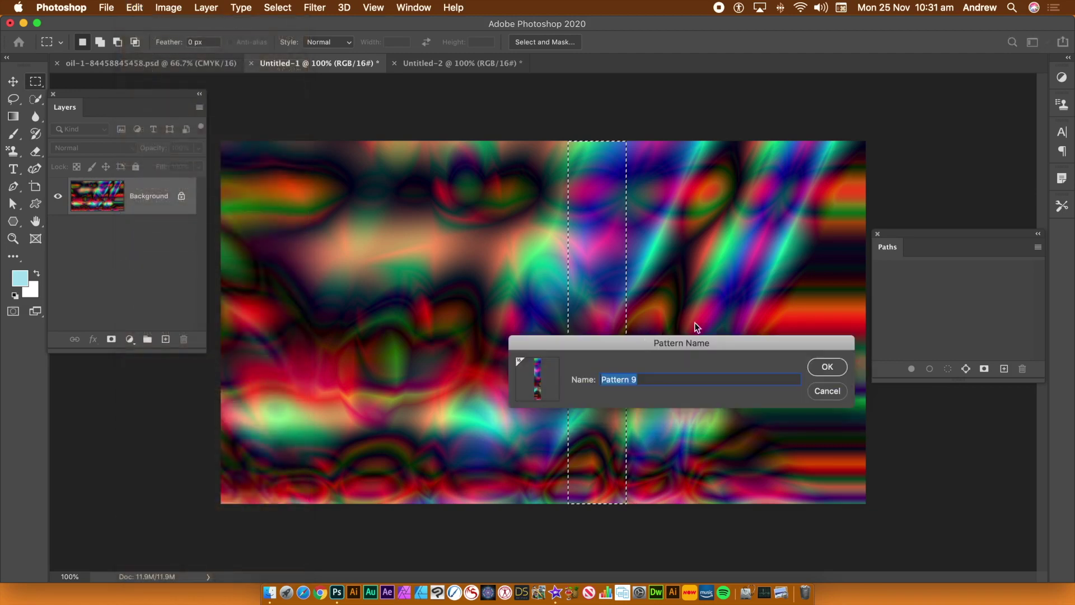
{"action": "left_click", "coordinate": [837, 371]}
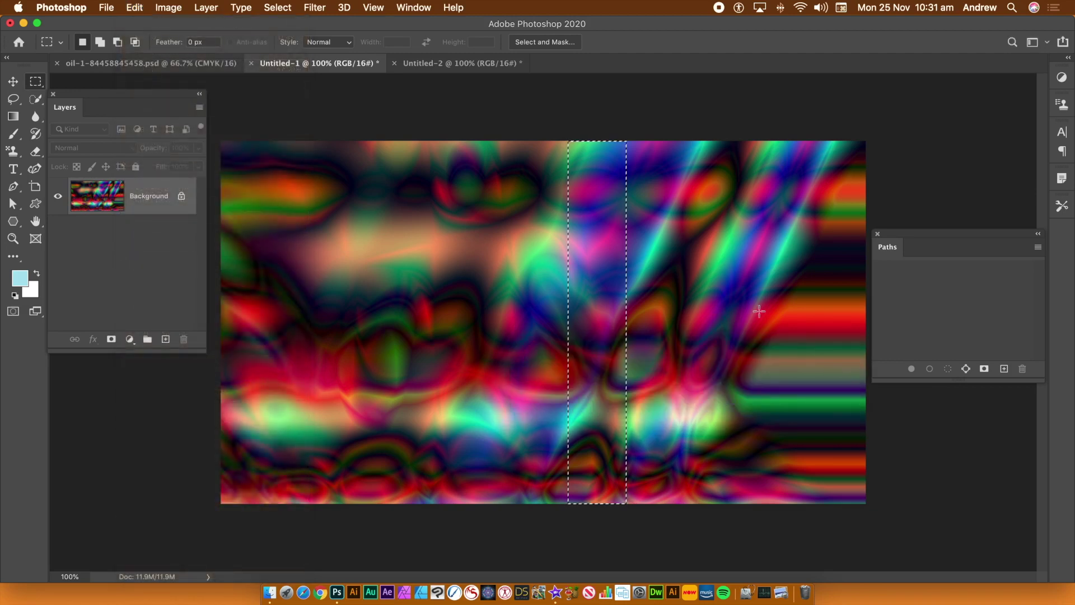
Step: In Untitled-2, draw a zigzag work path with the Pen tool, alternating steep strokes between the upper and lower edges across the canvas
{"action": "left_click", "coordinate": [447, 66]}
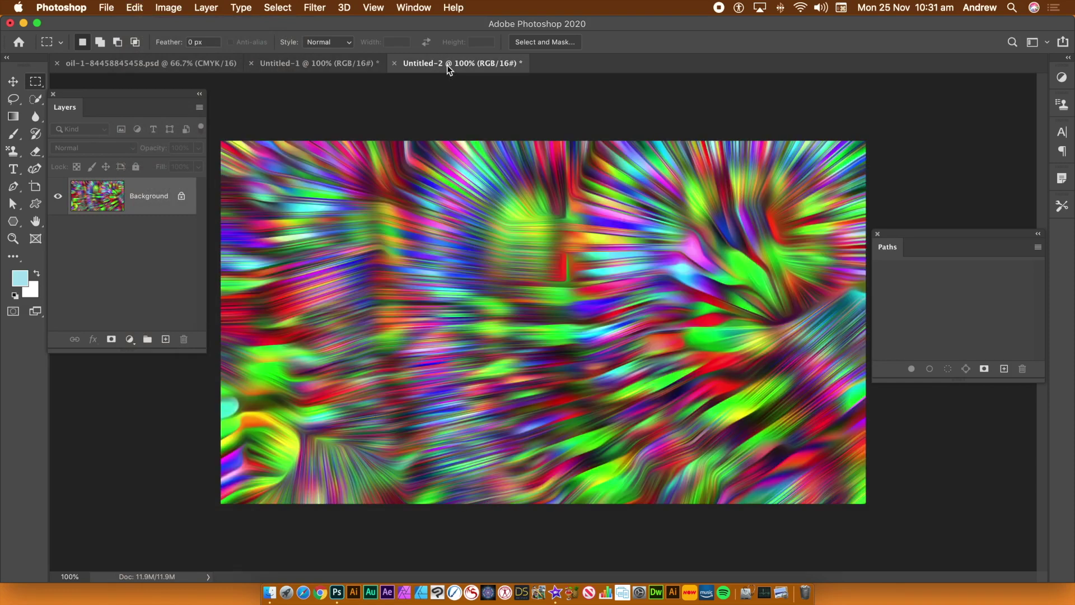
{"action": "left_click", "coordinate": [133, 9]}
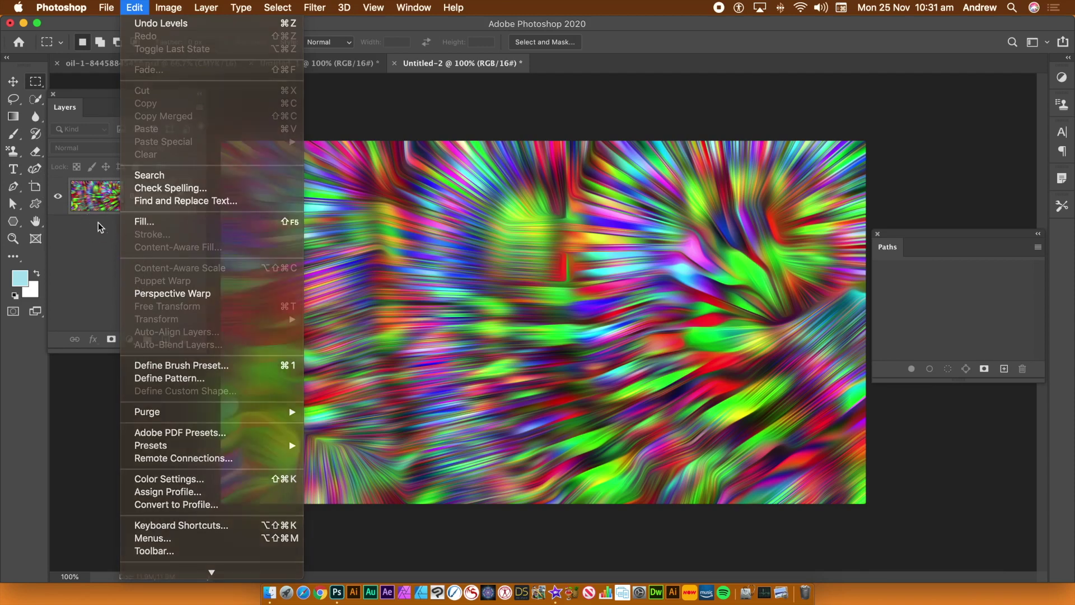
{"action": "left_click", "coordinate": [98, 224]}
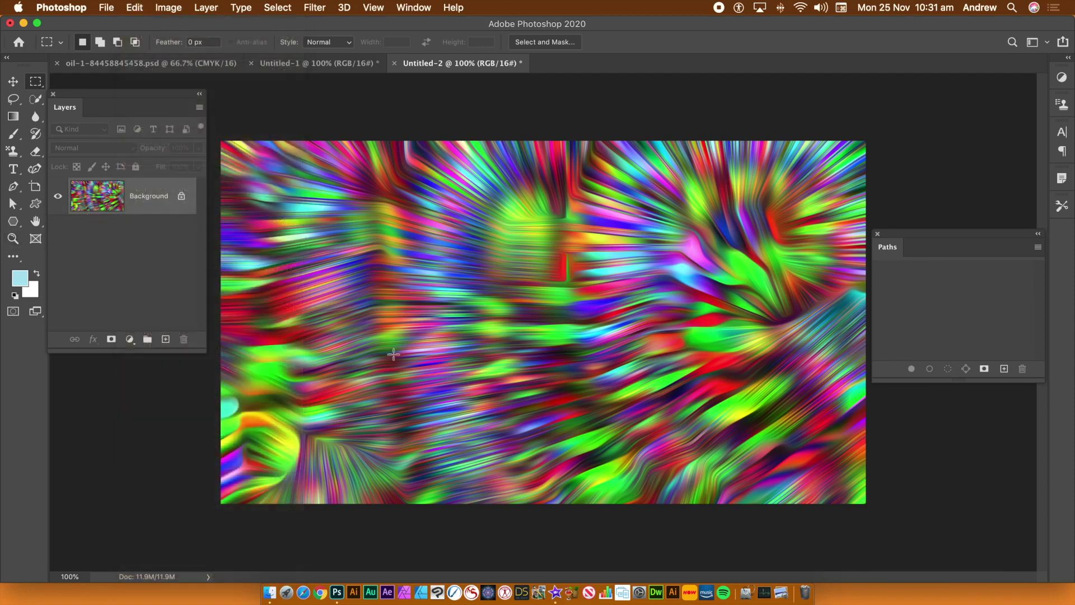
{"action": "left_click", "coordinate": [13, 191]}
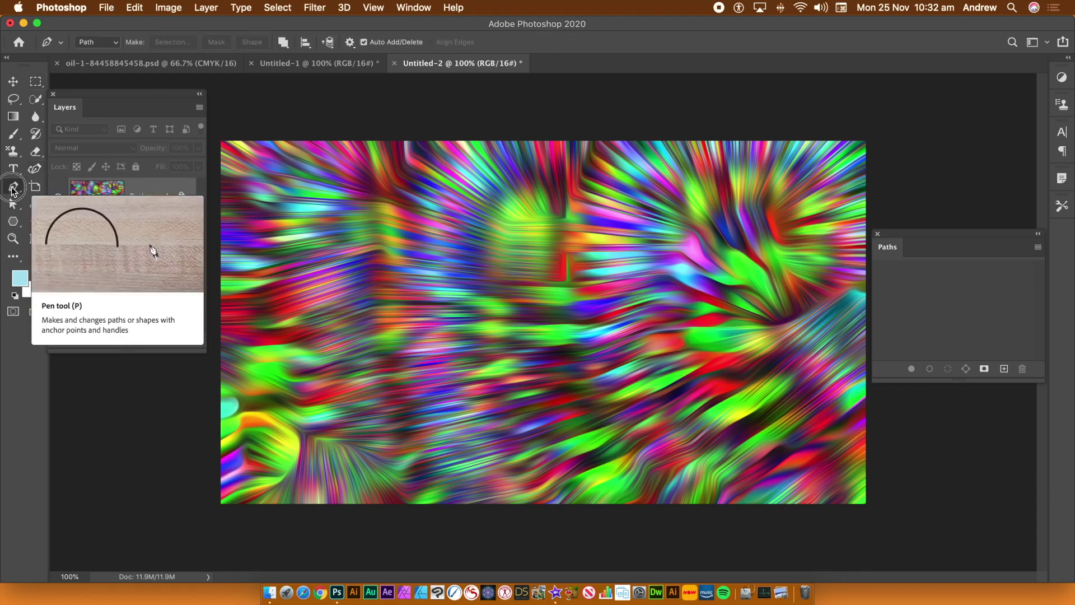
{"action": "left_click", "coordinate": [287, 431]}
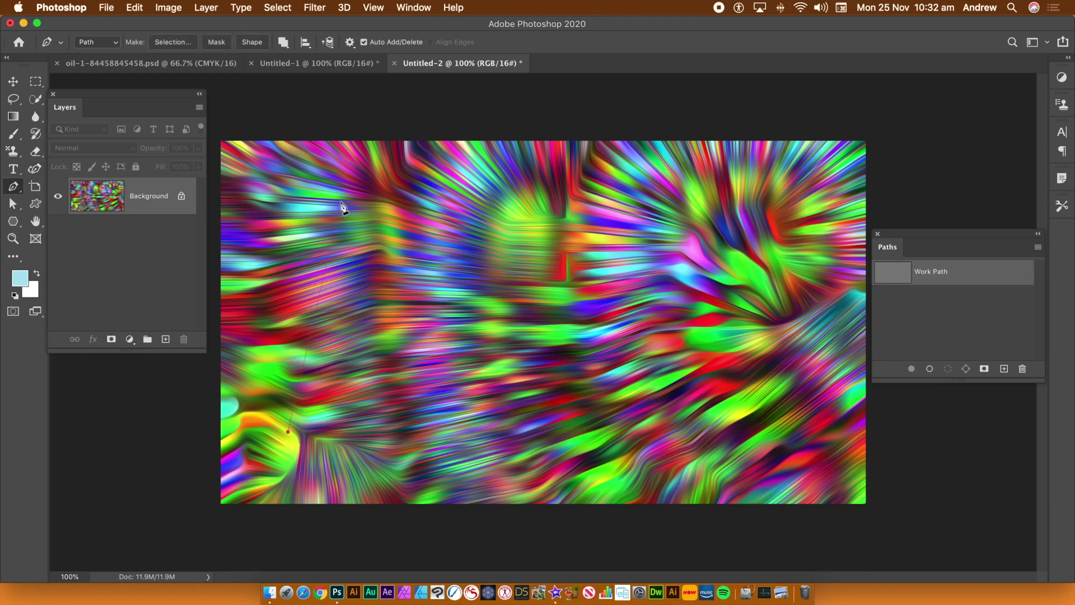
{"action": "left_click_drag", "start_coordinate": [340, 201], "coordinate": [346, 472]}
{"action": "left_click", "coordinate": [468, 169]}
{"action": "left_click_drag", "start_coordinate": [399, 464], "coordinate": [571, 168]}
{"action": "left_click", "coordinate": [459, 468]}
{"action": "left_click", "coordinate": [655, 160]}
{"action": "left_click", "coordinate": [510, 477]}
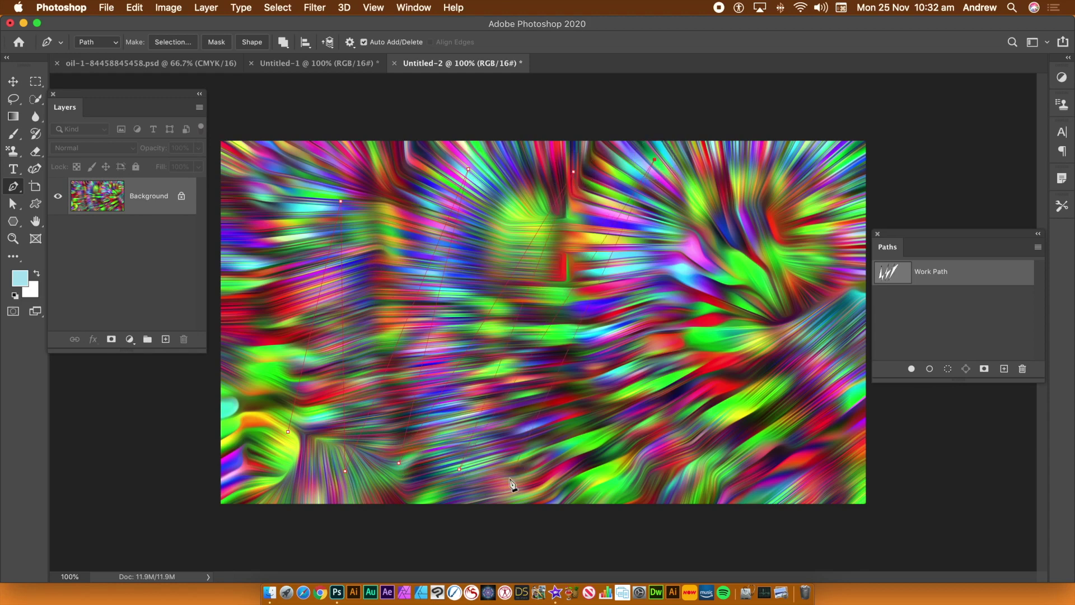
{"action": "left_click", "coordinate": [728, 167]}
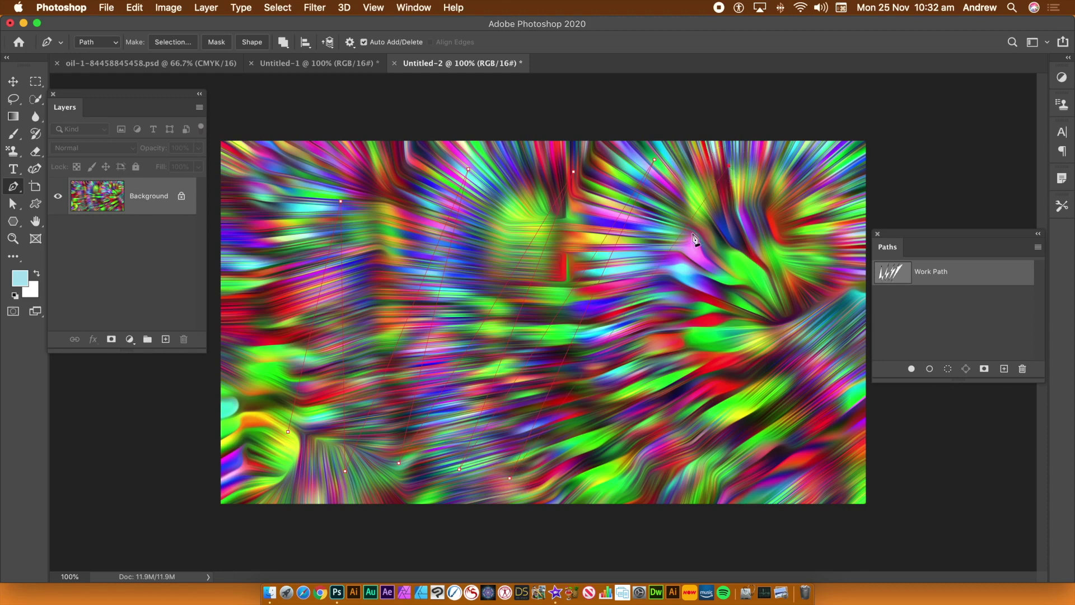
{"action": "left_click", "coordinate": [622, 461]}
{"action": "left_click", "coordinate": [826, 166]}
{"action": "left_click", "coordinate": [739, 469]}
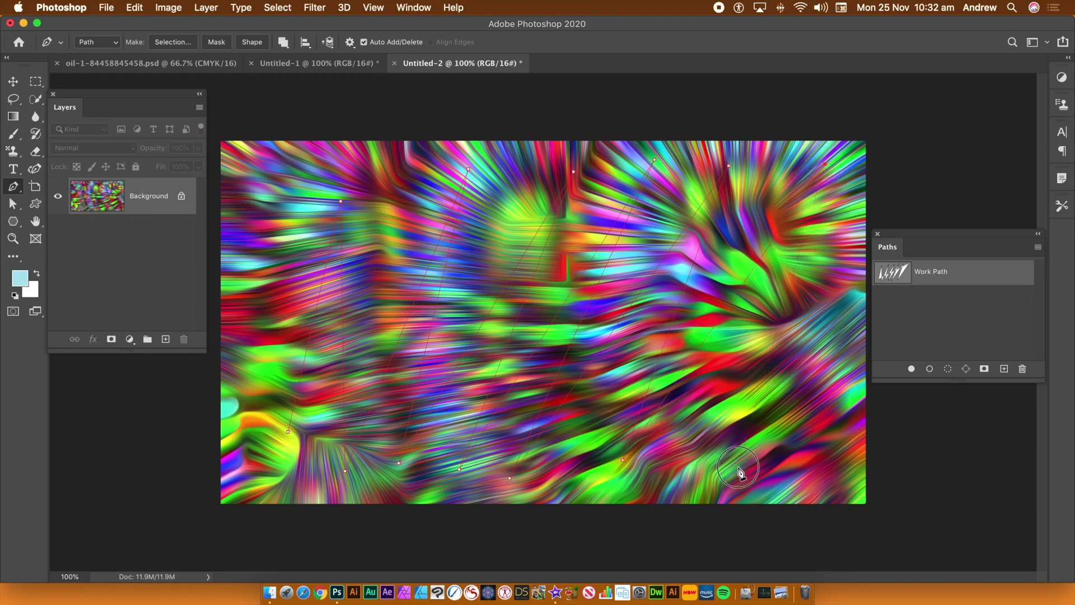
Step: Extend the zigzag work path to the right edge and back to the upper-left corner, and choose the newest strip pattern for a fill
{"action": "left_click", "coordinate": [829, 377]}
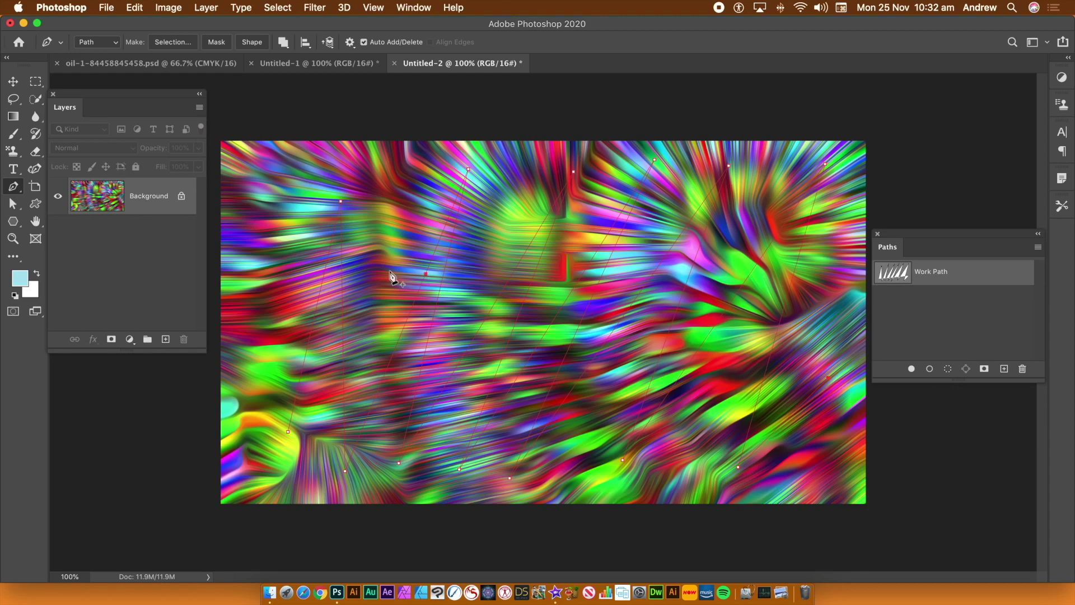
{"action": "left_click", "coordinate": [251, 165]}
{"action": "left_click", "coordinate": [132, 8]}
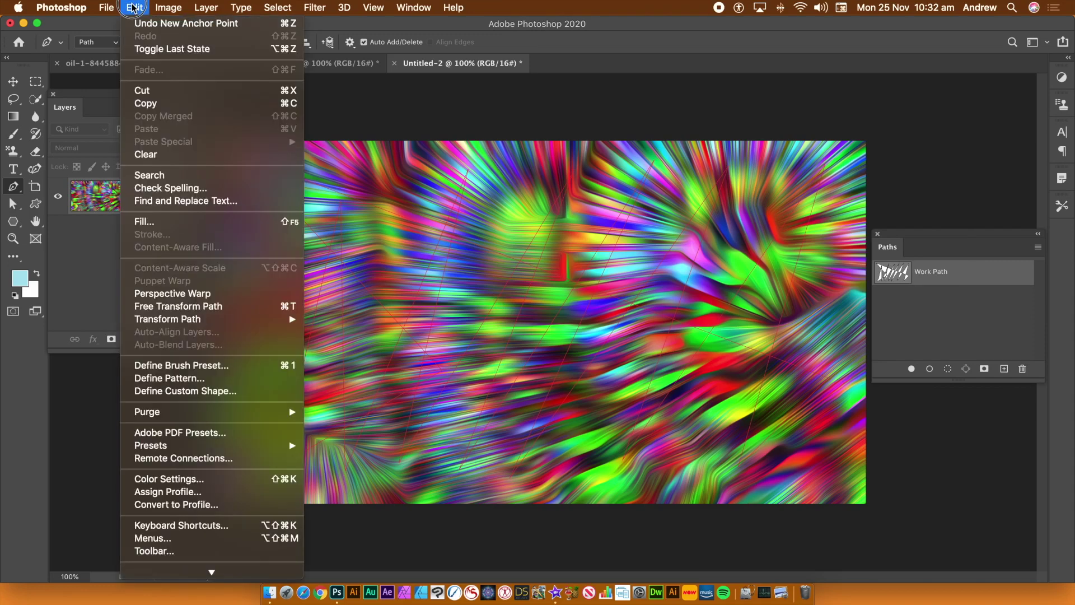
{"action": "left_click", "coordinate": [163, 223]}
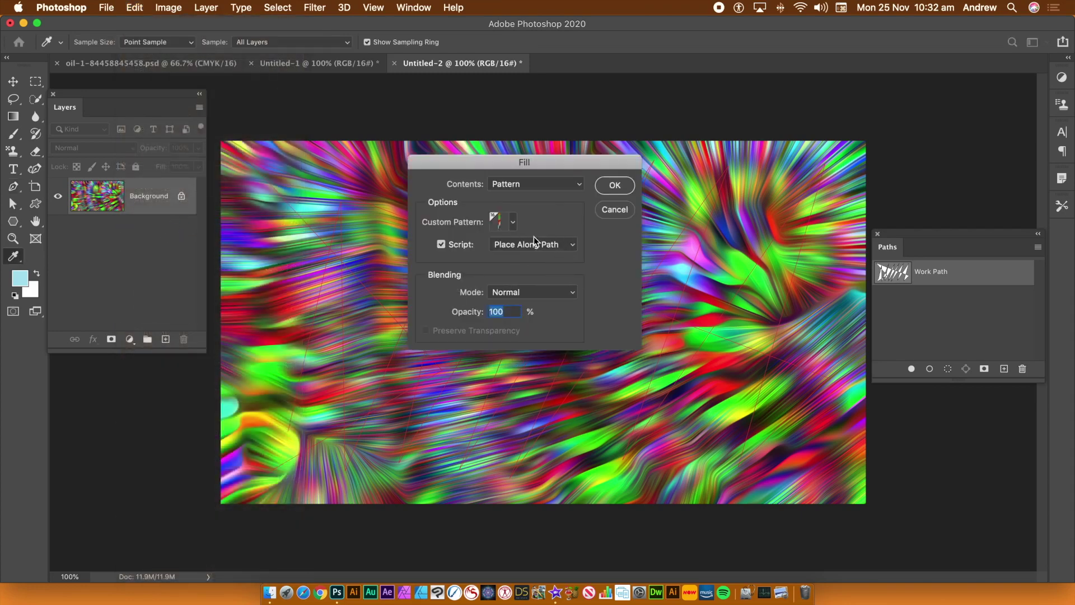
{"action": "left_click", "coordinate": [512, 224]}
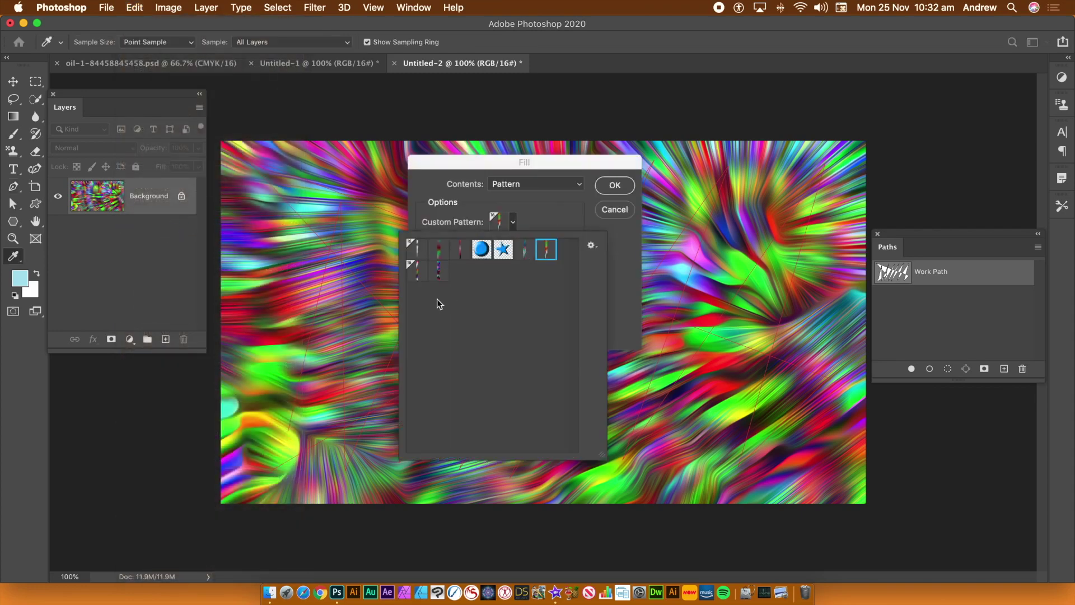
{"action": "left_click", "coordinate": [440, 278]}
{"action": "left_click", "coordinate": [563, 163]}
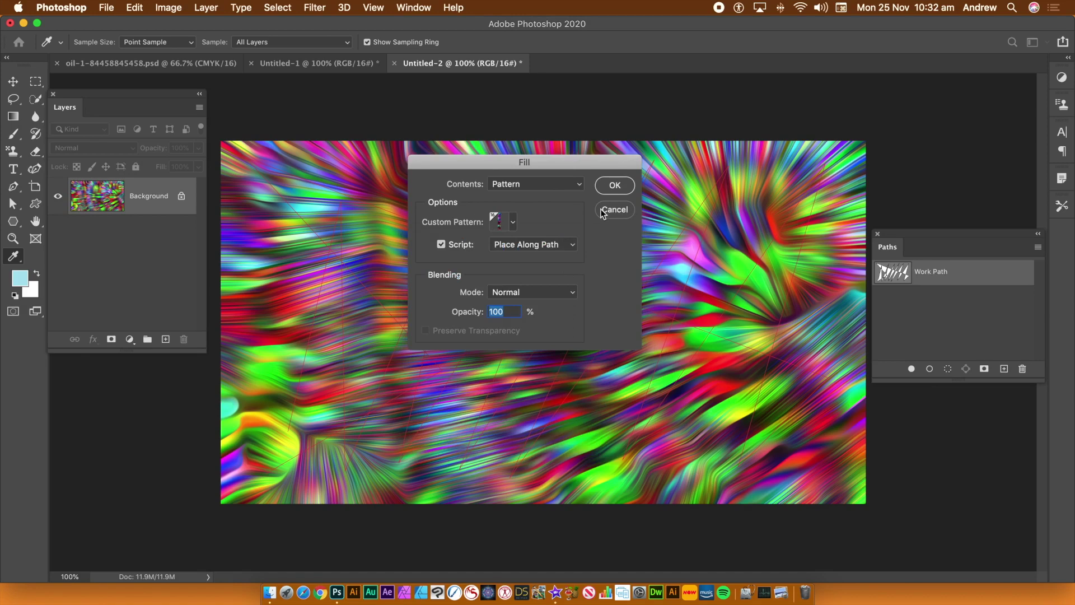
Step: Fill the background with the pattern along the path in Normal mode, using pattern scale 0.62 and spacing -529 pixels
{"action": "left_click", "coordinate": [613, 191]}
{"action": "left_click", "coordinate": [542, 295]}
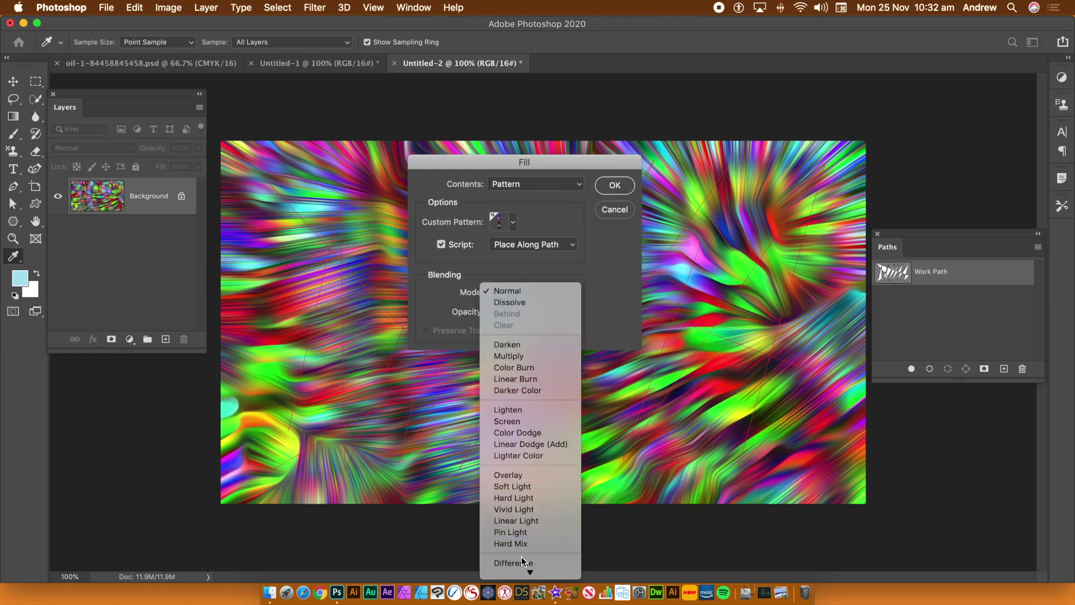
{"action": "scroll", "coordinate": [522, 556], "scroll_direction": "down", "scroll_amount": 5}
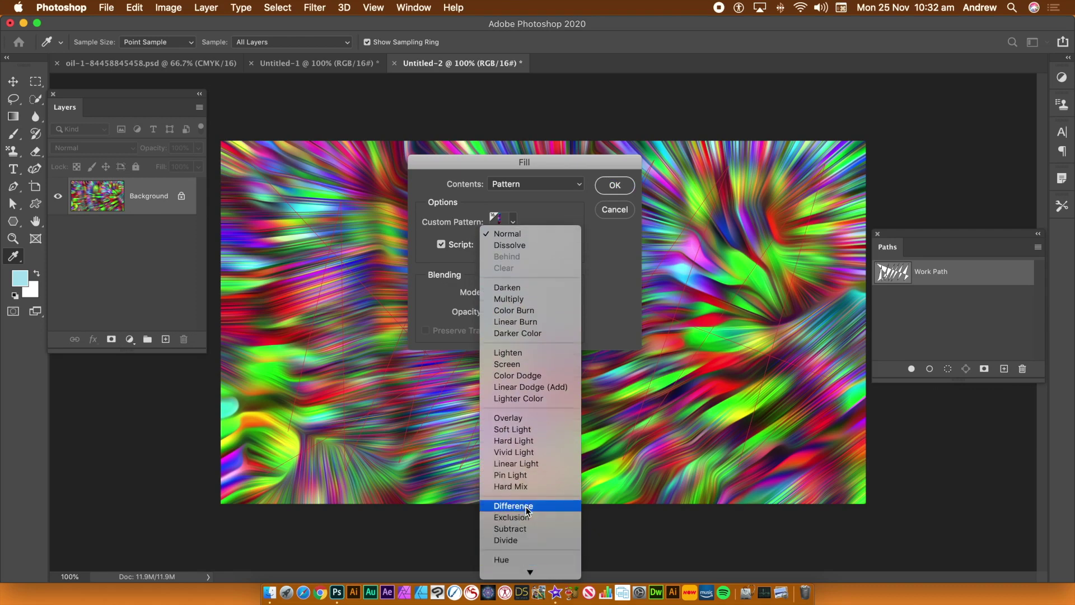
{"action": "left_click", "coordinate": [613, 260]}
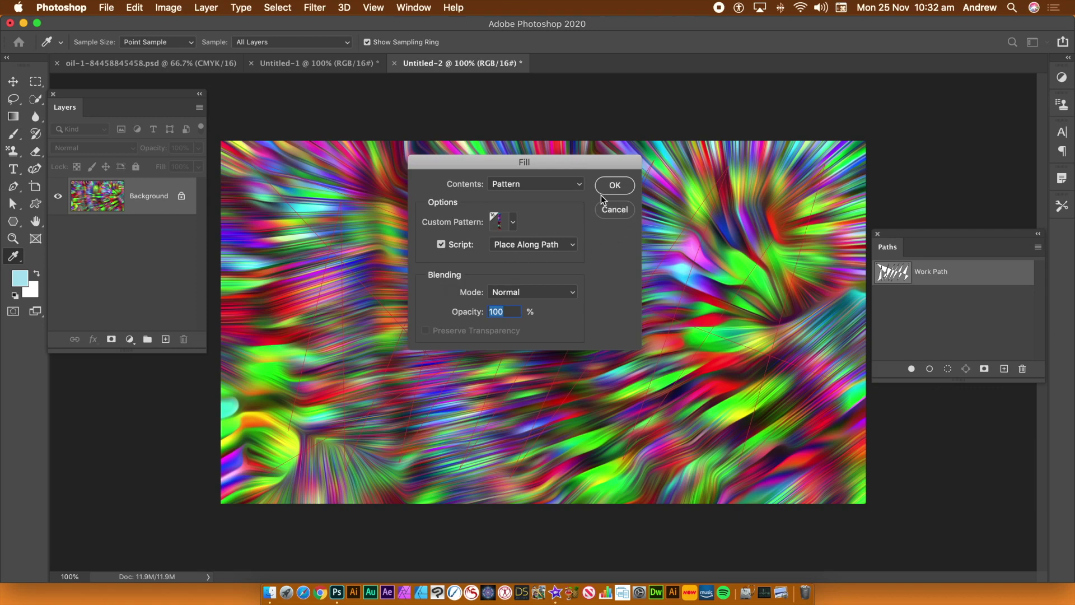
{"action": "left_click", "coordinate": [623, 188]}
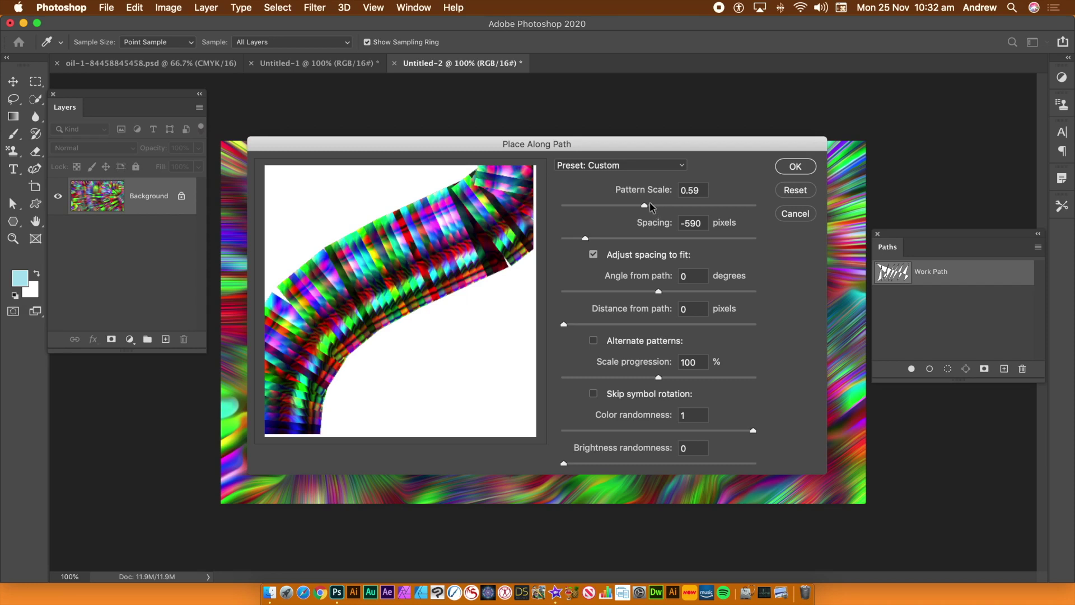
{"action": "left_click_drag", "start_coordinate": [588, 242], "coordinate": [591, 243]}
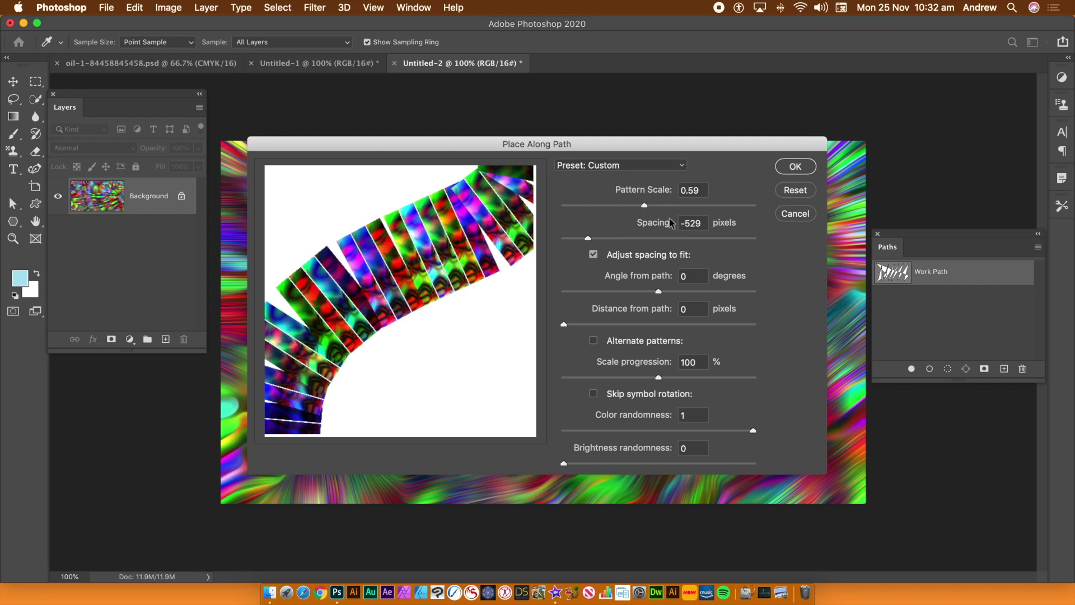
{"action": "left_click_drag", "start_coordinate": [645, 206], "coordinate": [650, 209]}
{"action": "left_click", "coordinate": [795, 167]}
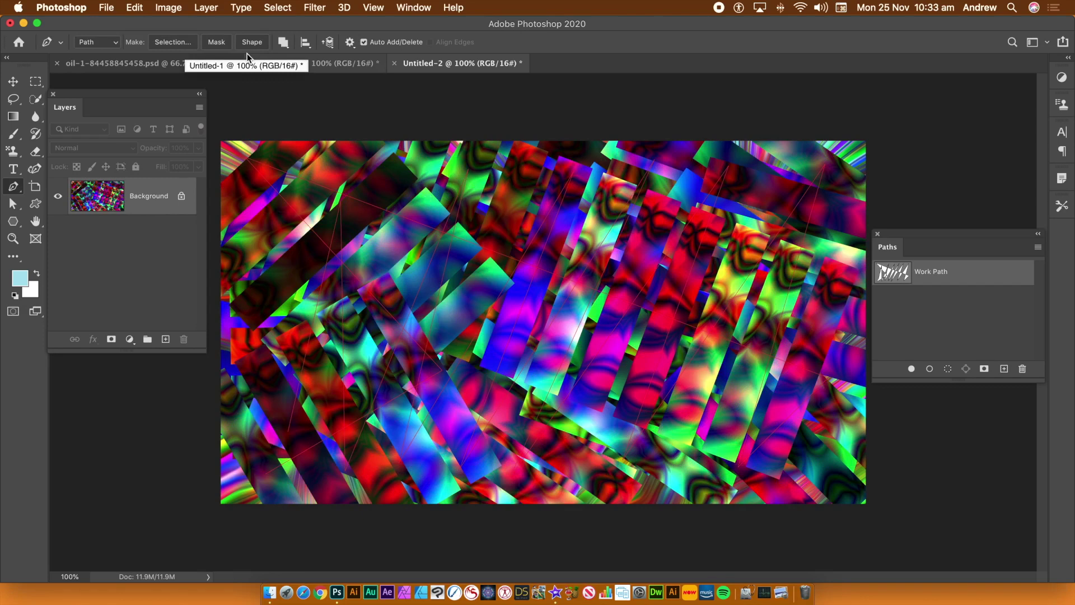
Step: Add a new empty layer with the default name and delete the existing work path
{"action": "left_click", "coordinate": [206, 8]}
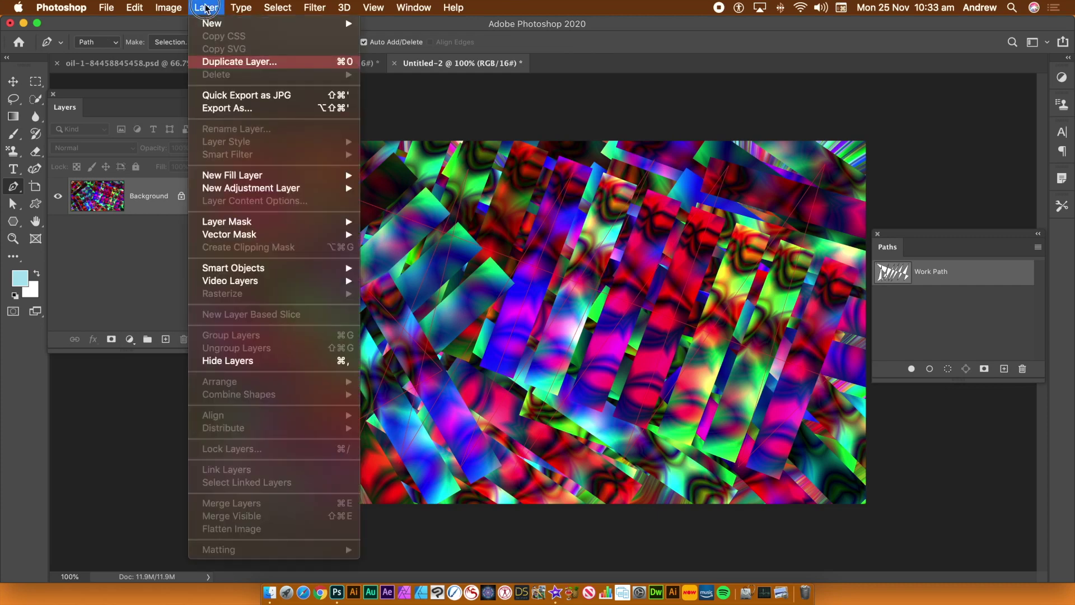
{"action": "mouse_move", "coordinate": [209, 28]}
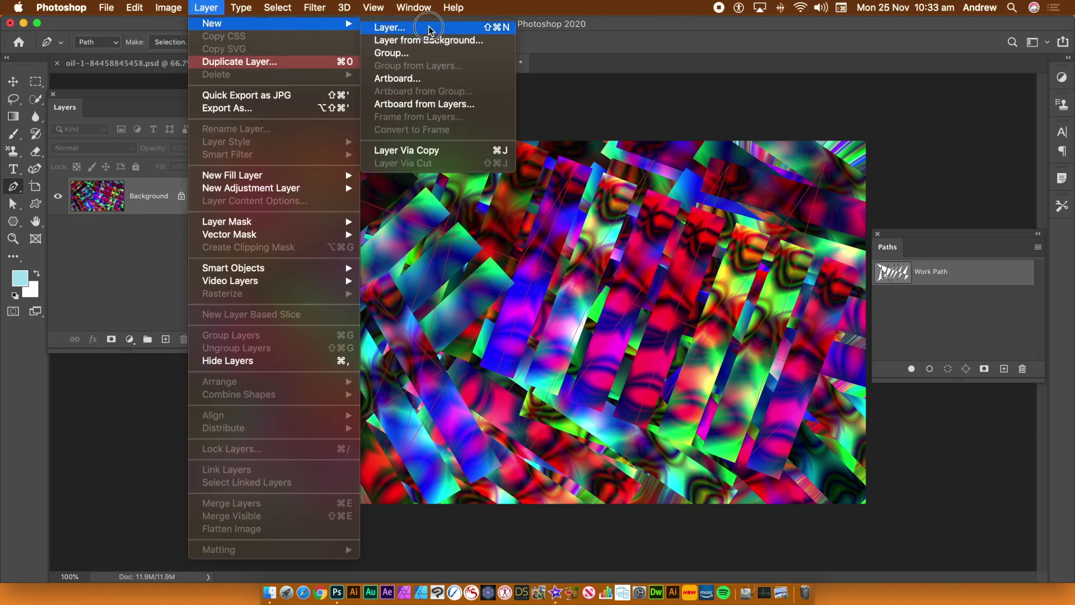
{"action": "left_click", "coordinate": [429, 28]}
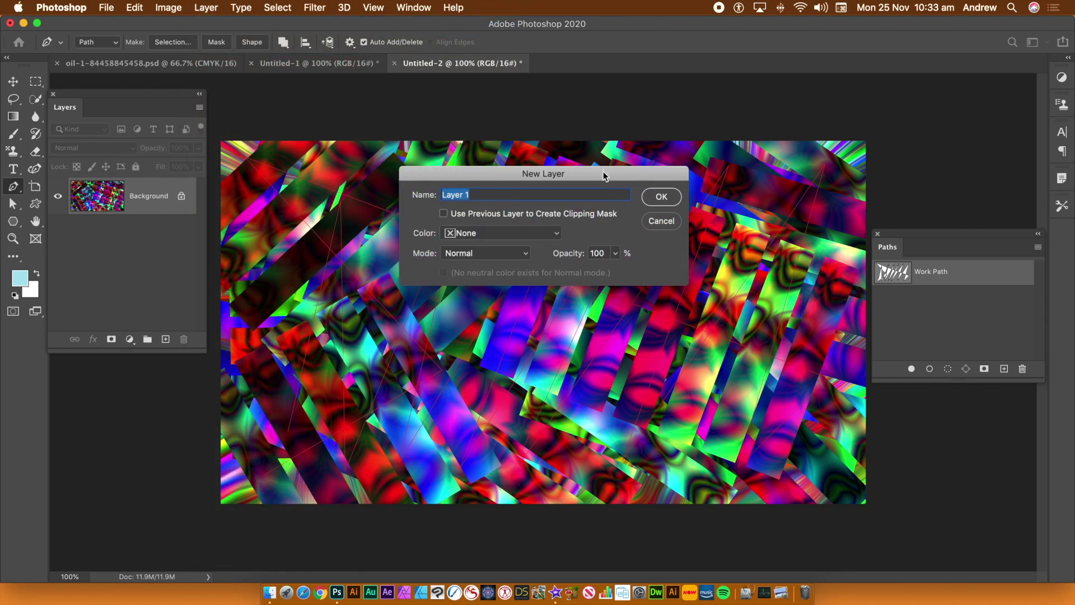
{"action": "left_click", "coordinate": [661, 197]}
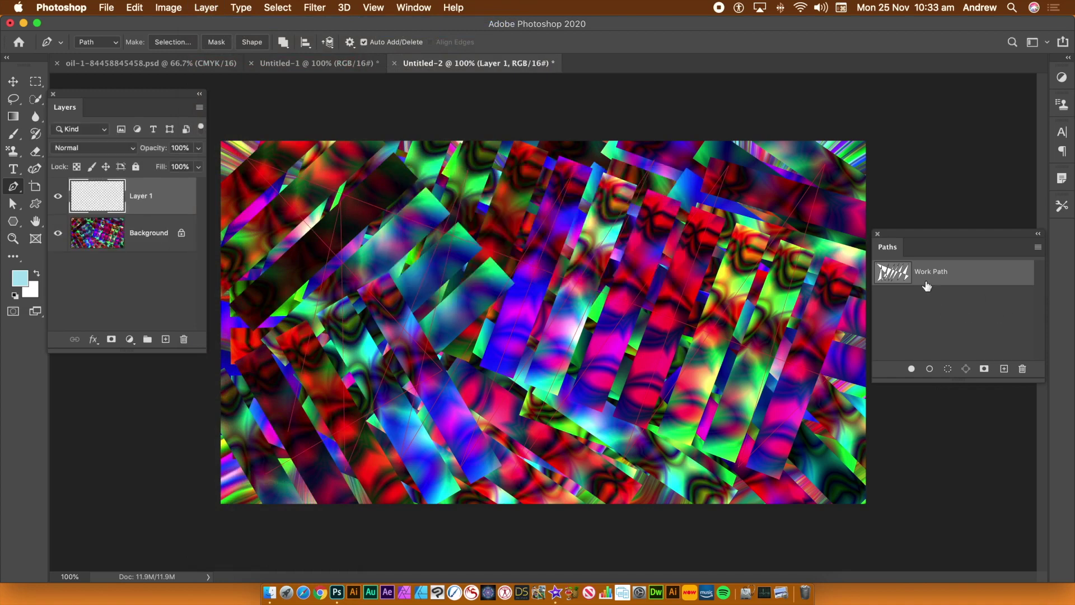
{"action": "left_click", "coordinate": [1023, 369]}
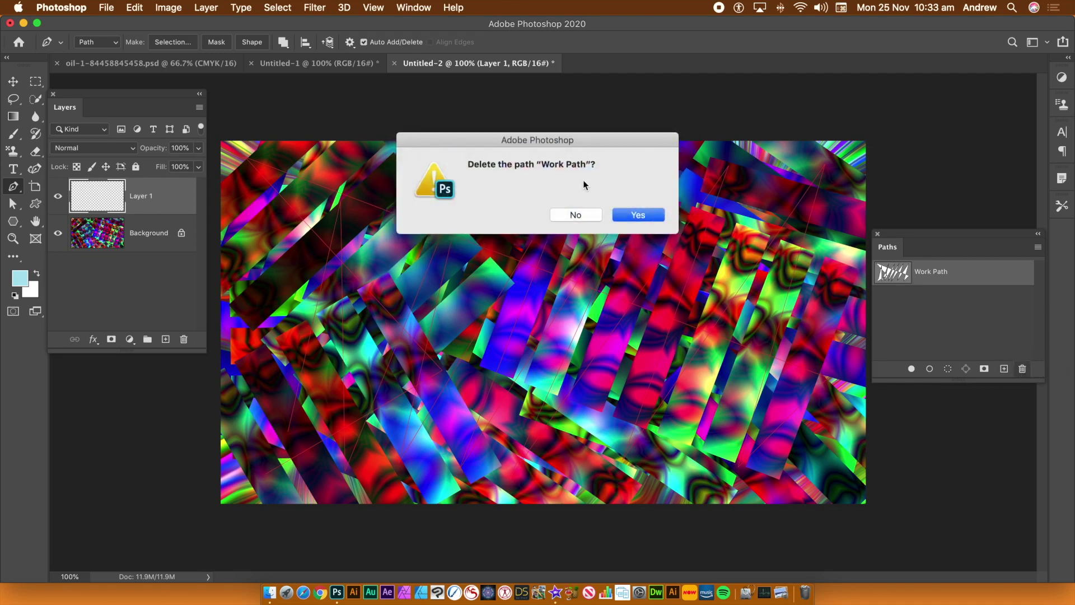
{"action": "left_click", "coordinate": [637, 214]}
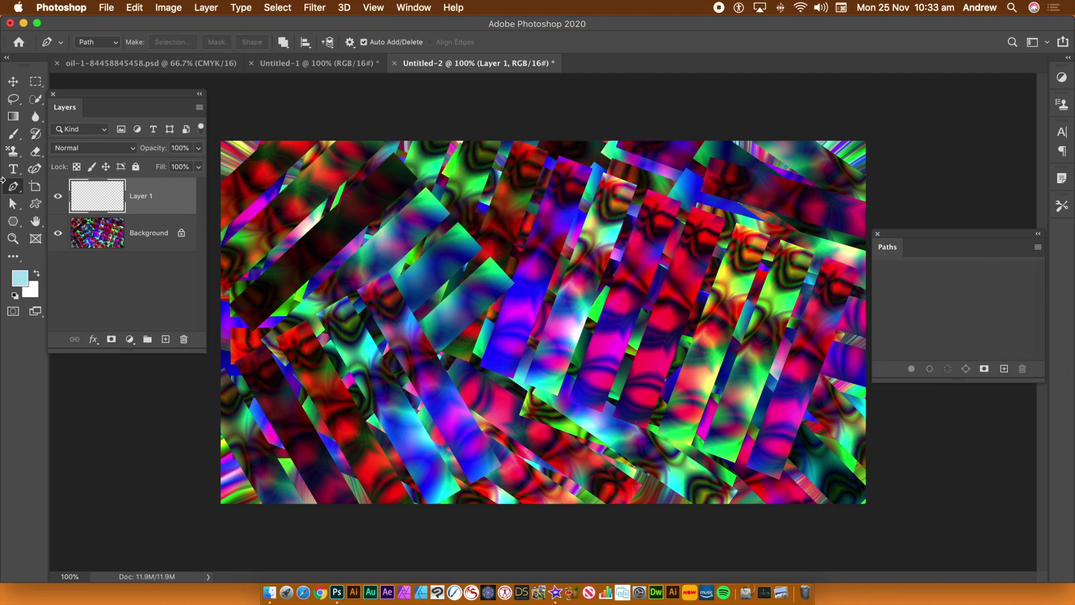
Step: Draw a new zigzag work path of long diagonal strokes across the canvas to the right side, returning through the middle to the left
{"action": "left_click", "coordinate": [377, 174]}
{"action": "left_click", "coordinate": [269, 413]}
{"action": "left_click", "coordinate": [489, 183]}
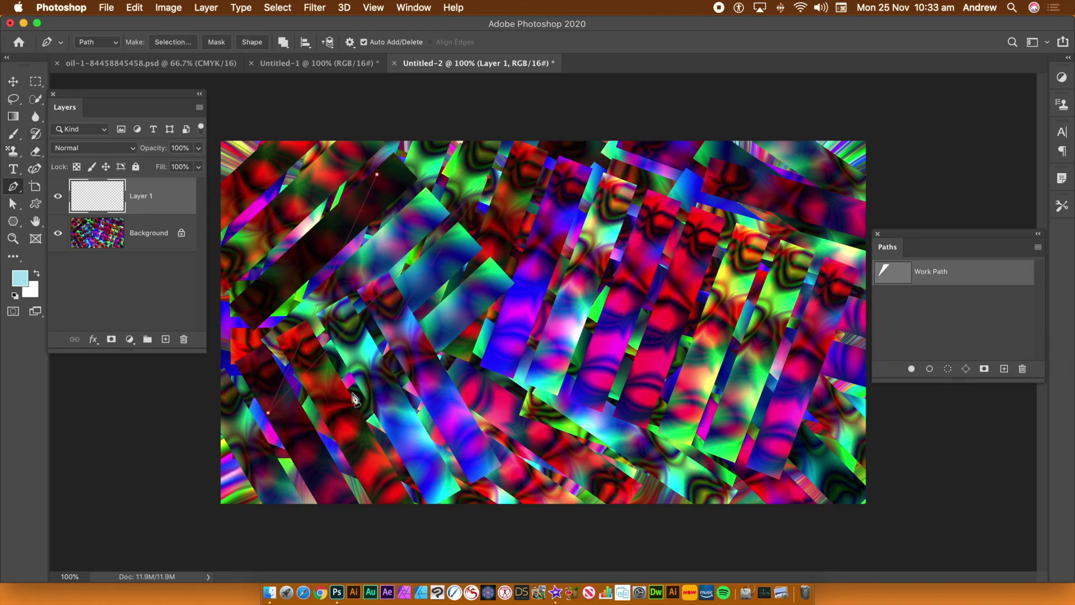
{"action": "left_click", "coordinate": [317, 452]}
{"action": "left_click", "coordinate": [687, 160]}
{"action": "left_click", "coordinate": [387, 477]}
{"action": "left_click", "coordinate": [806, 161]}
{"action": "left_click", "coordinate": [786, 267]}
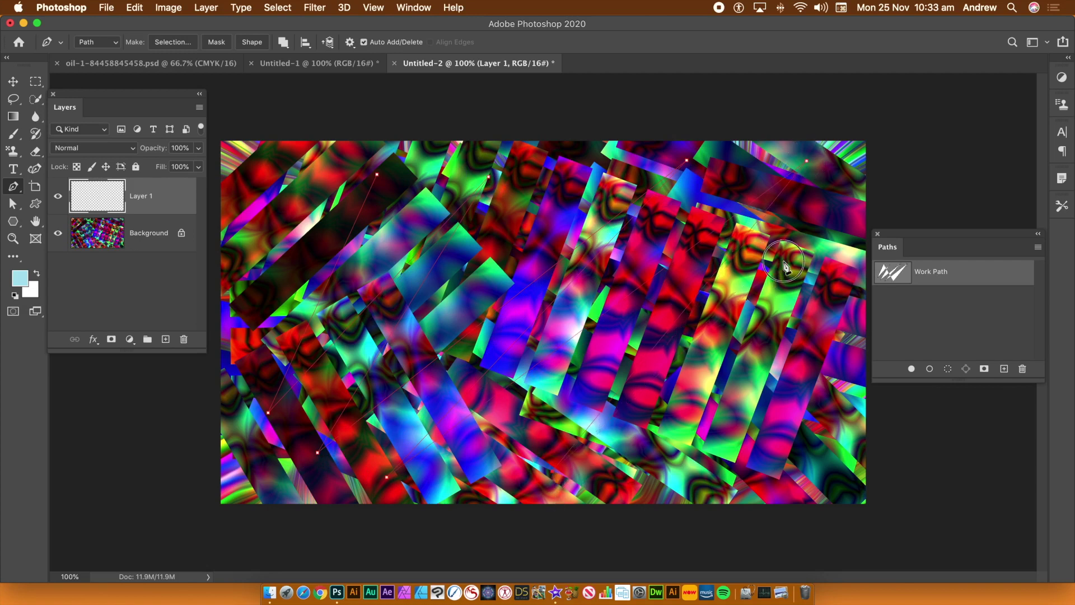
{"action": "left_click", "coordinate": [737, 468]}
{"action": "left_click", "coordinate": [836, 315]}
{"action": "left_click", "coordinate": [813, 464]}
{"action": "left_click", "coordinate": [639, 314]}
{"action": "left_click", "coordinate": [298, 201]}
{"action": "left_click", "coordinate": [314, 343]}
Step: Fill Layer 1 with the strip pattern along the path, using pattern scale 0.58 and brightness randomness 0.33
{"action": "left_click", "coordinate": [133, 7]}
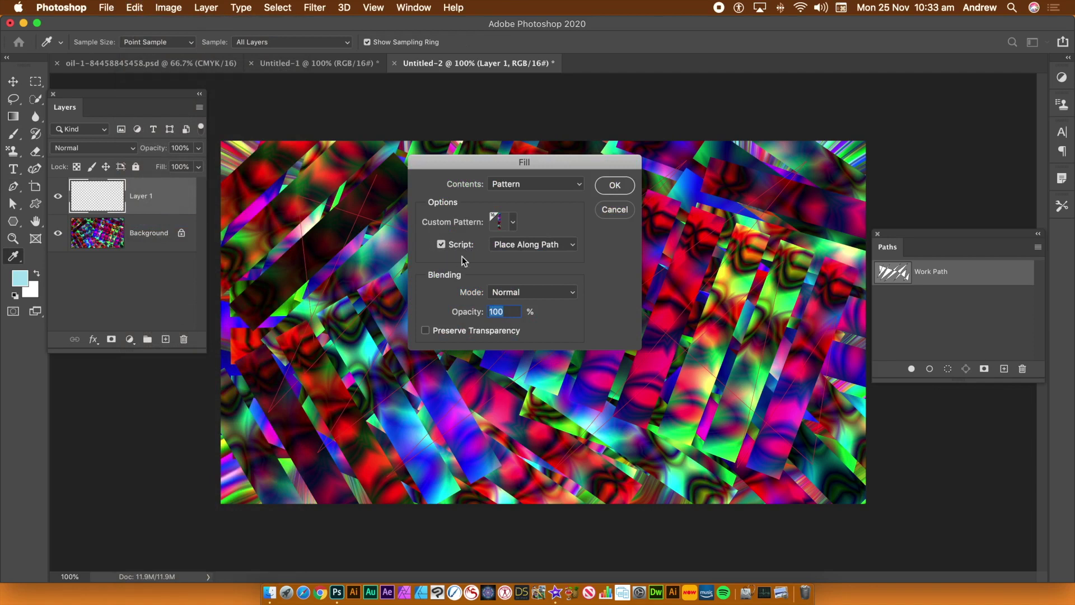
{"action": "left_click", "coordinate": [614, 185]}
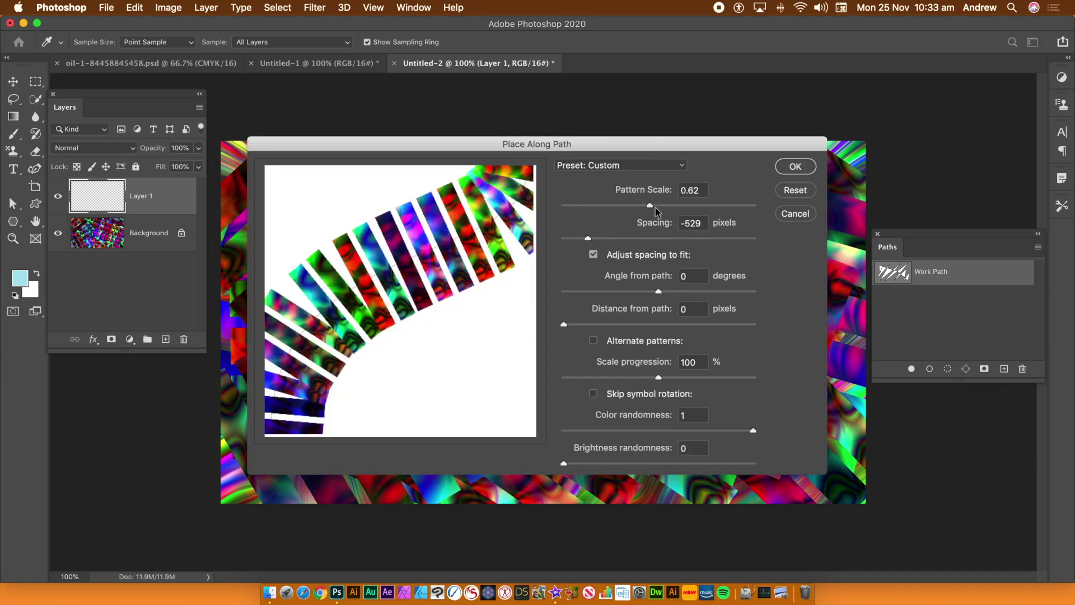
{"action": "left_click_drag", "start_coordinate": [651, 205], "coordinate": [642, 204]}
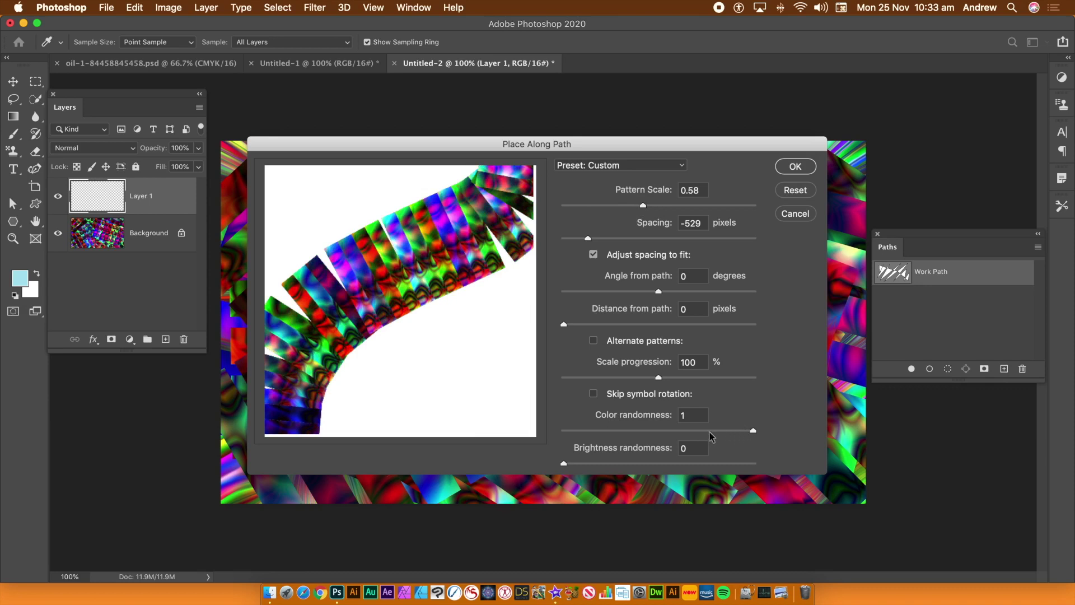
{"action": "left_click_drag", "start_coordinate": [609, 465], "coordinate": [628, 466]}
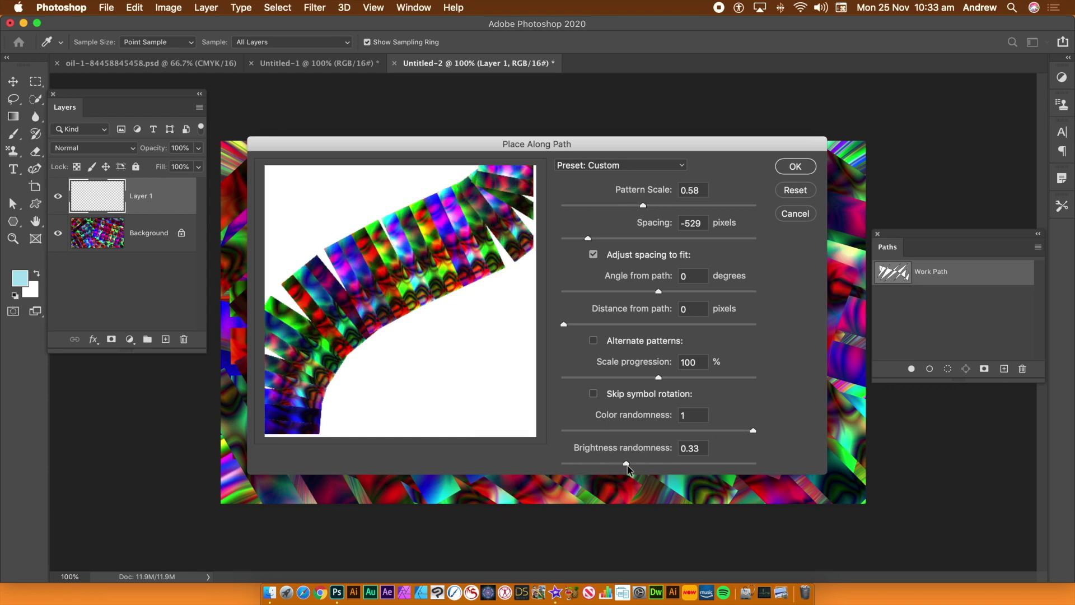
{"action": "left_click", "coordinate": [797, 168]}
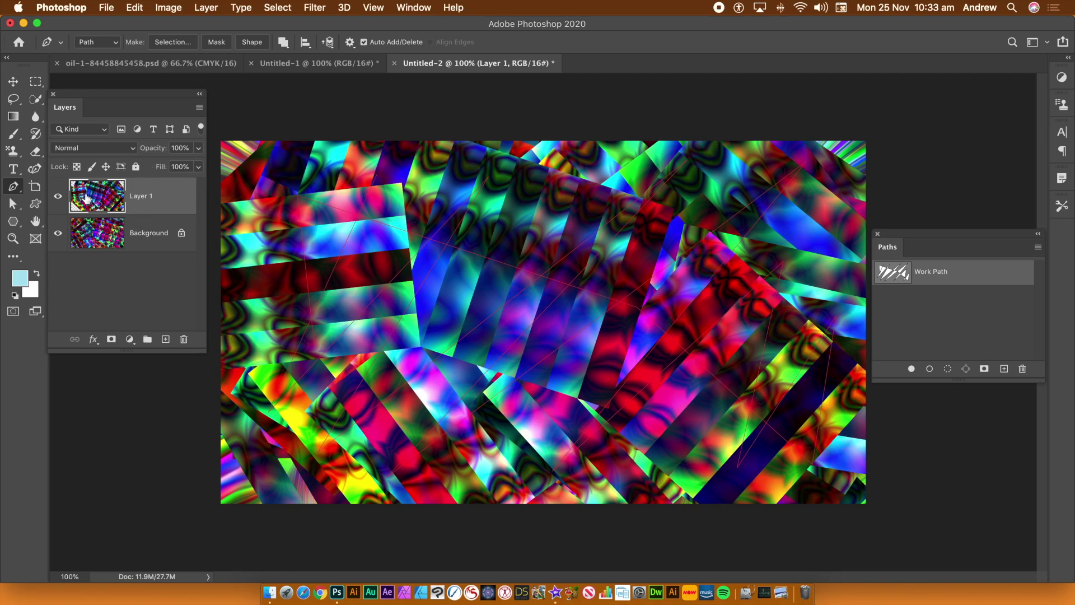
Step: Fill Layer 1 along the same path again, with pattern scale 0.52 and spacing -421 pixels
{"action": "left_click", "coordinate": [135, 7]}
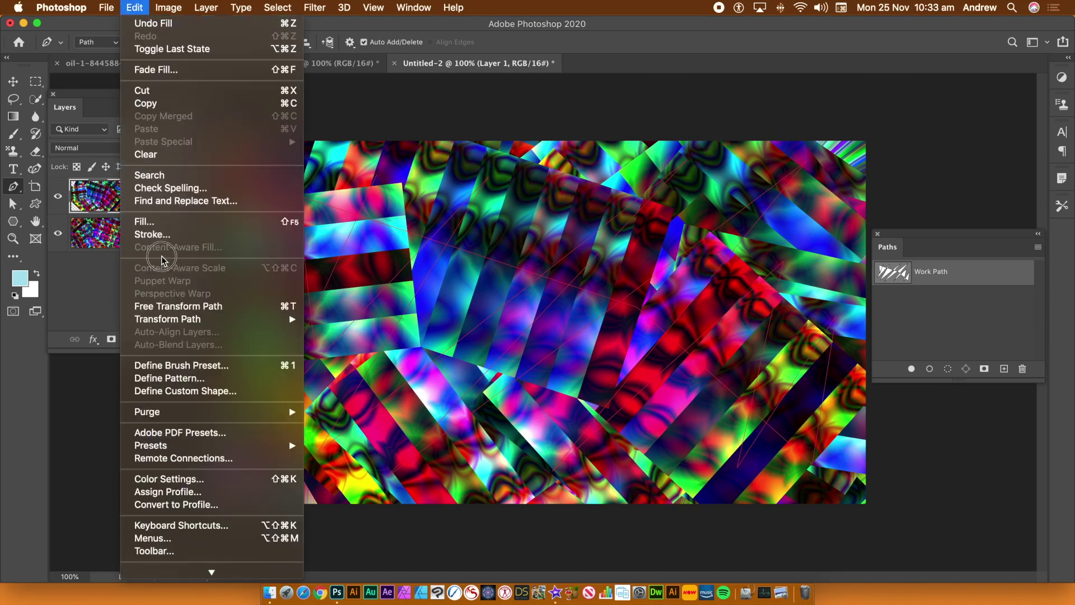
{"action": "left_click", "coordinate": [168, 226]}
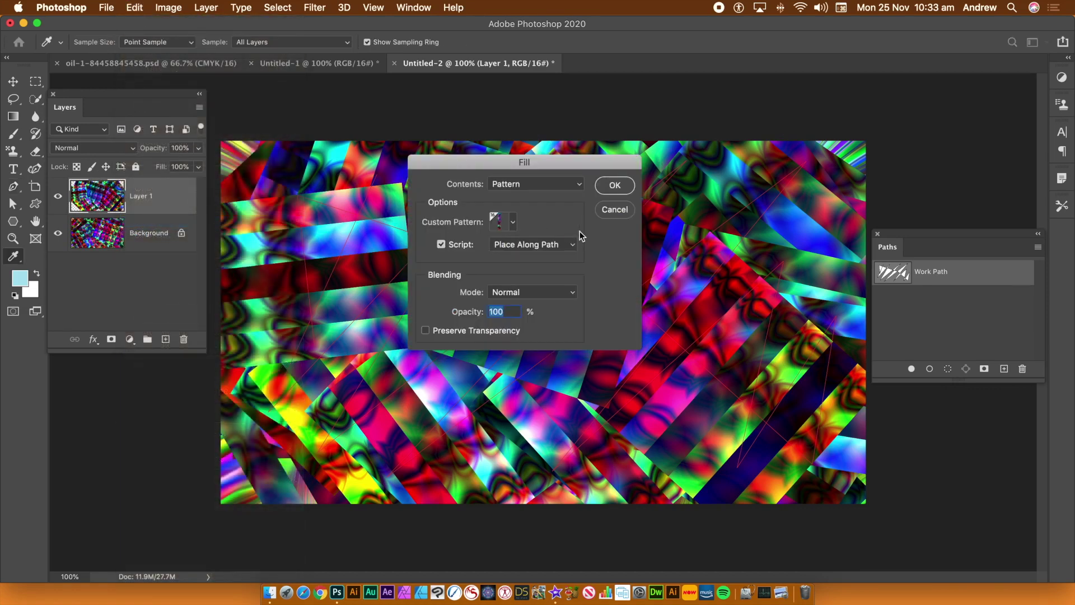
{"action": "left_click", "coordinate": [616, 186]}
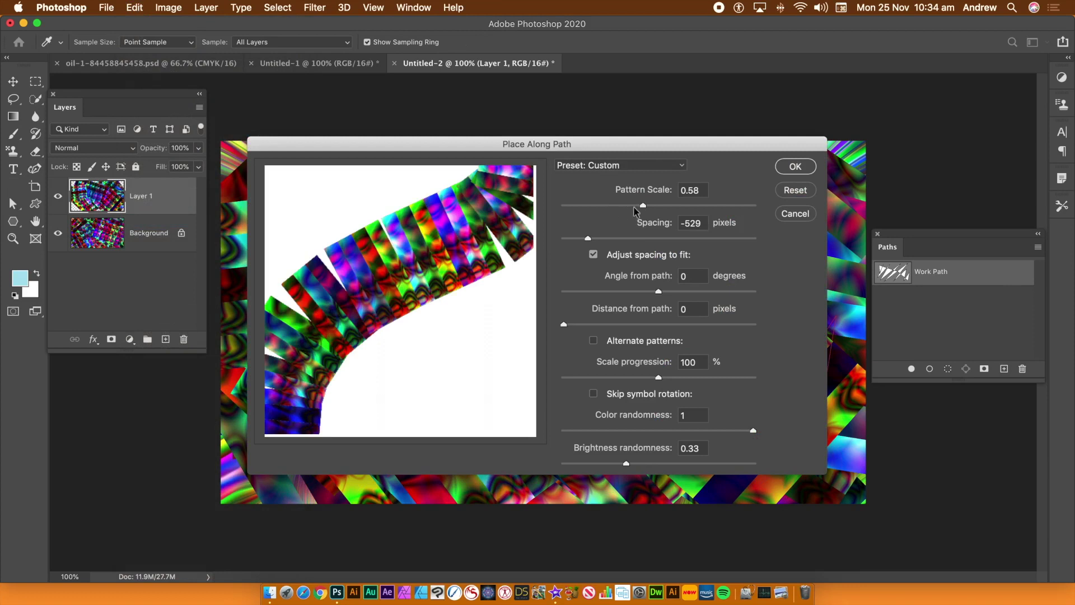
{"action": "left_click_drag", "start_coordinate": [641, 210], "coordinate": [631, 209]}
{"action": "left_click_drag", "start_coordinate": [592, 242], "coordinate": [592, 238]}
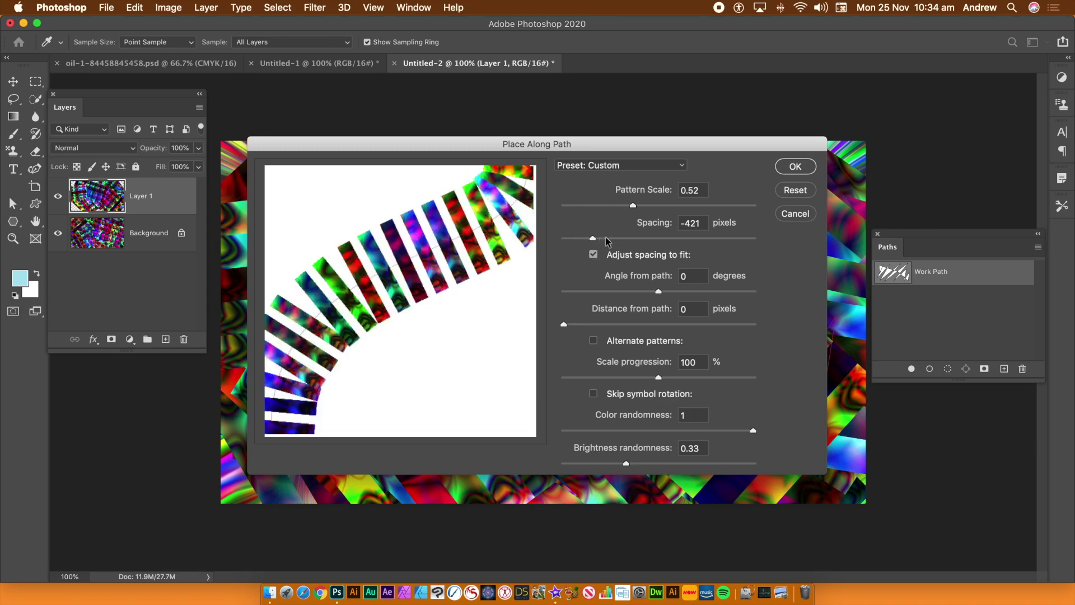
{"action": "left_click", "coordinate": [793, 166]}
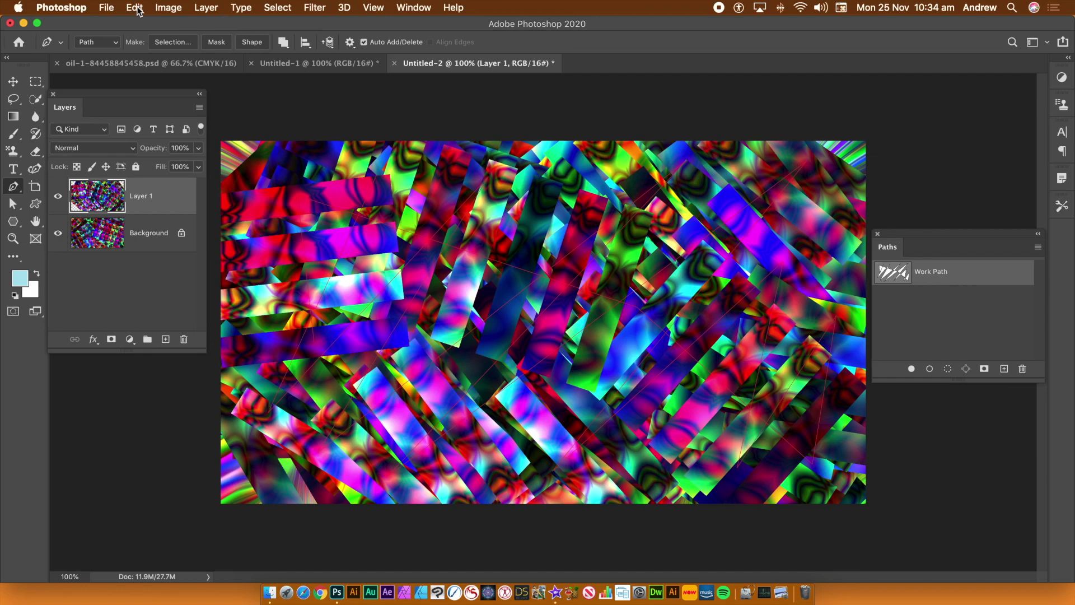
Step: Set Layer 1's blend mode to Difference and flatten the image
{"action": "left_click", "coordinate": [76, 146]}
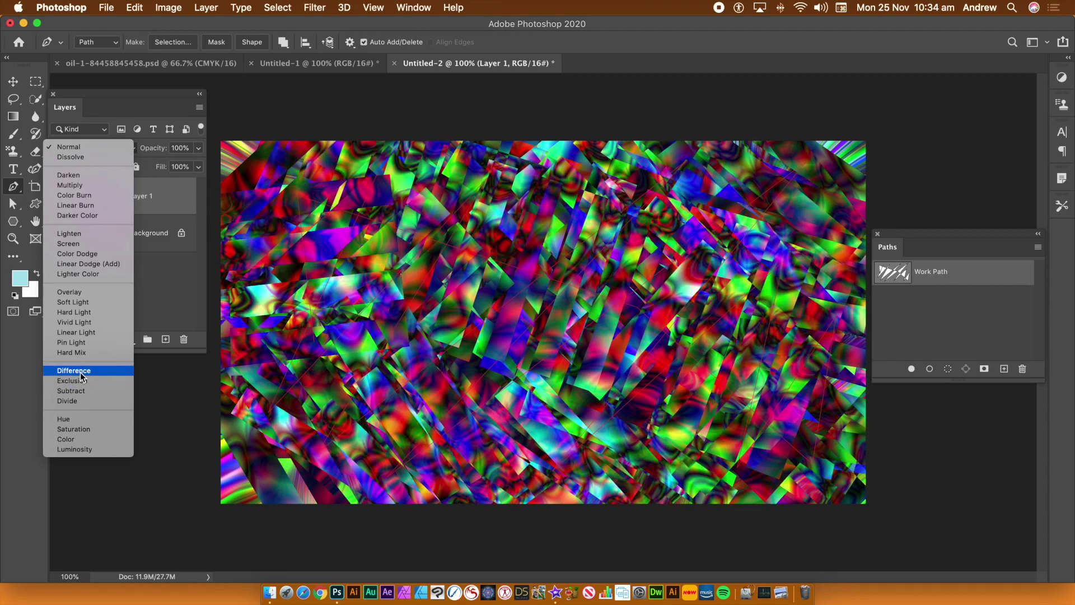
{"action": "left_click", "coordinate": [79, 371]}
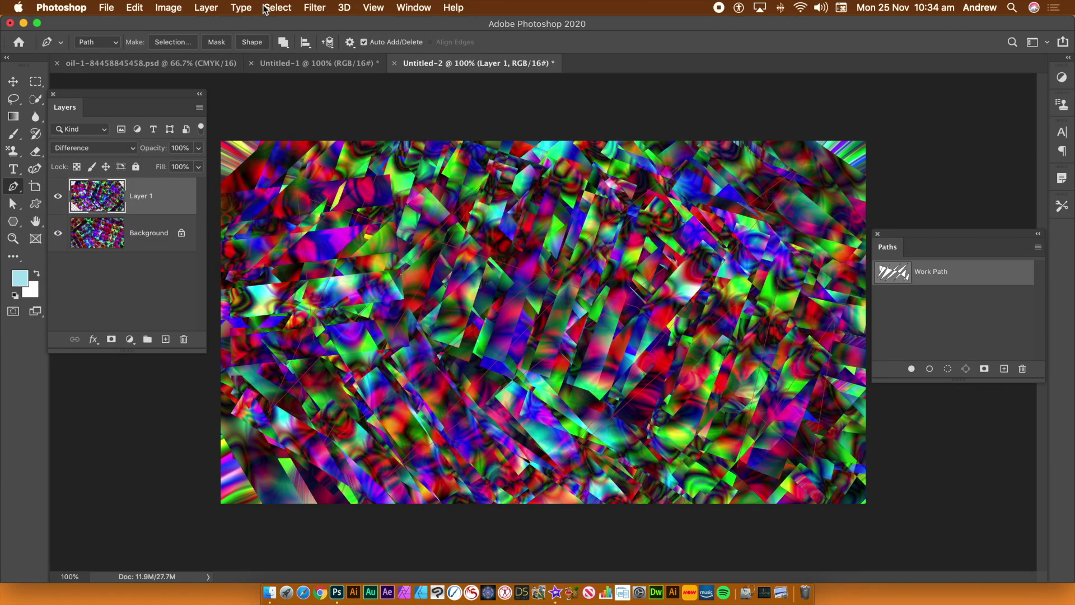
{"action": "left_click", "coordinate": [213, 10]}
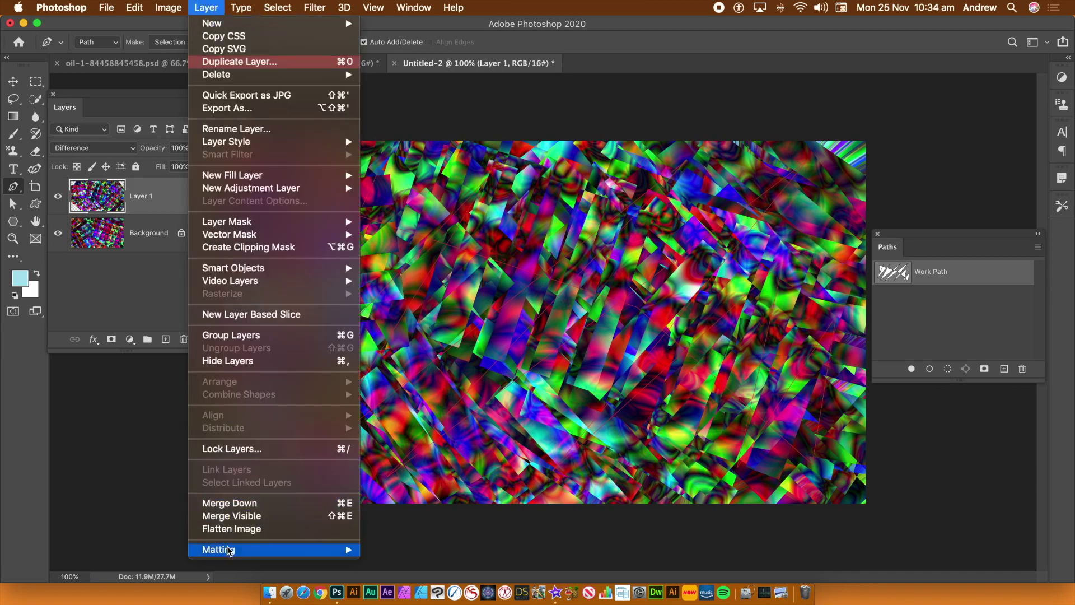
{"action": "left_click", "coordinate": [231, 529]}
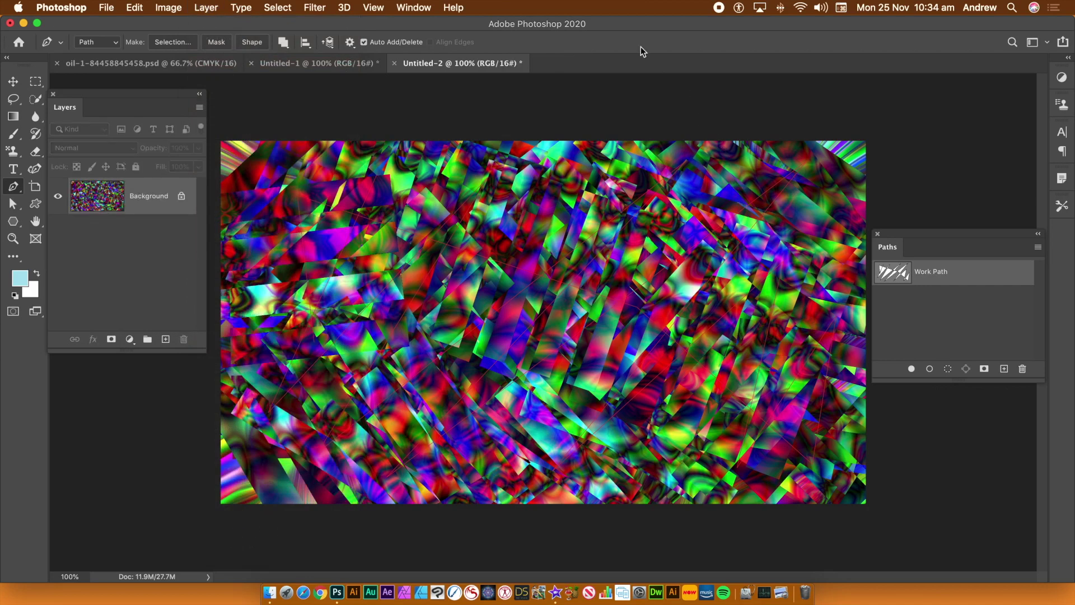
Step: Apply Oil Paint to the background with stylization 9.7, cleanliness 9.3, scale 4.4 and bristle detail 3.5, and repeat the filter once
{"action": "left_click", "coordinate": [317, 7]}
{"action": "left_click", "coordinate": [332, 25]}
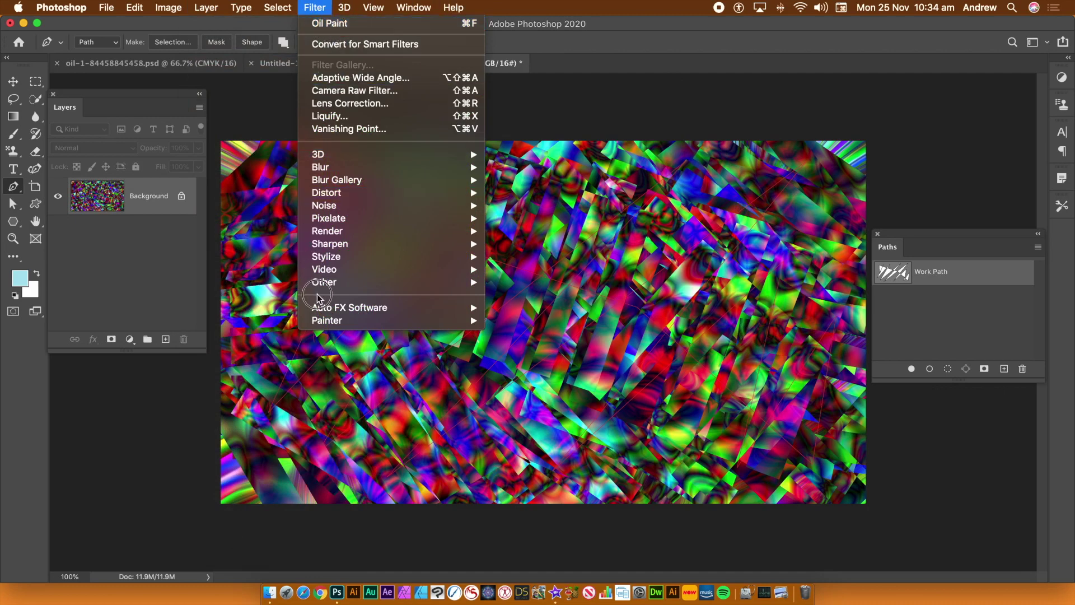
{"action": "mouse_move", "coordinate": [353, 264]}
{"action": "left_click", "coordinate": [545, 309]}
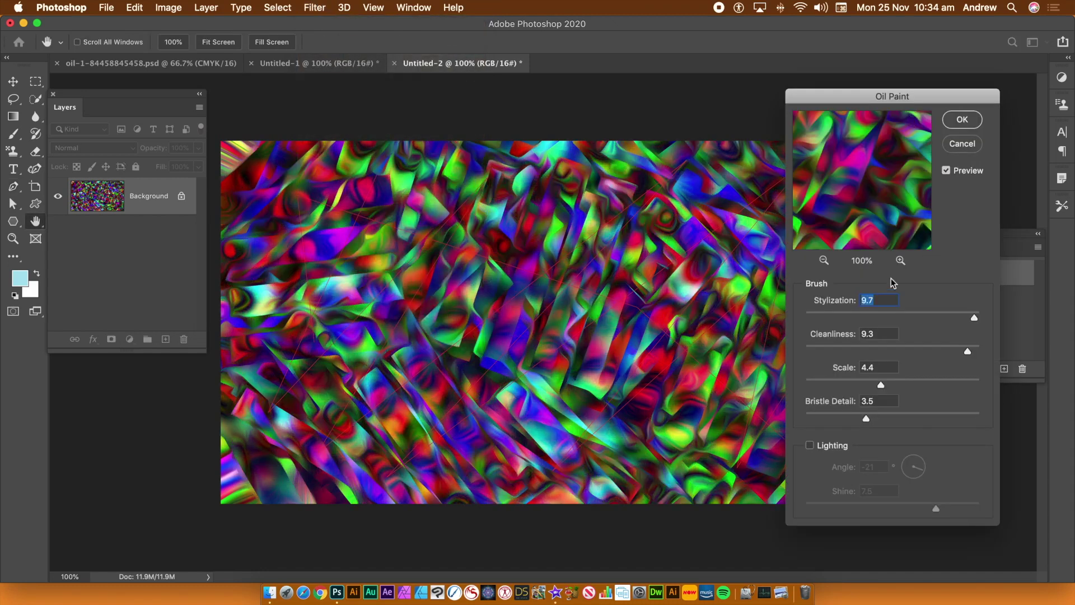
{"action": "left_click", "coordinate": [962, 121]}
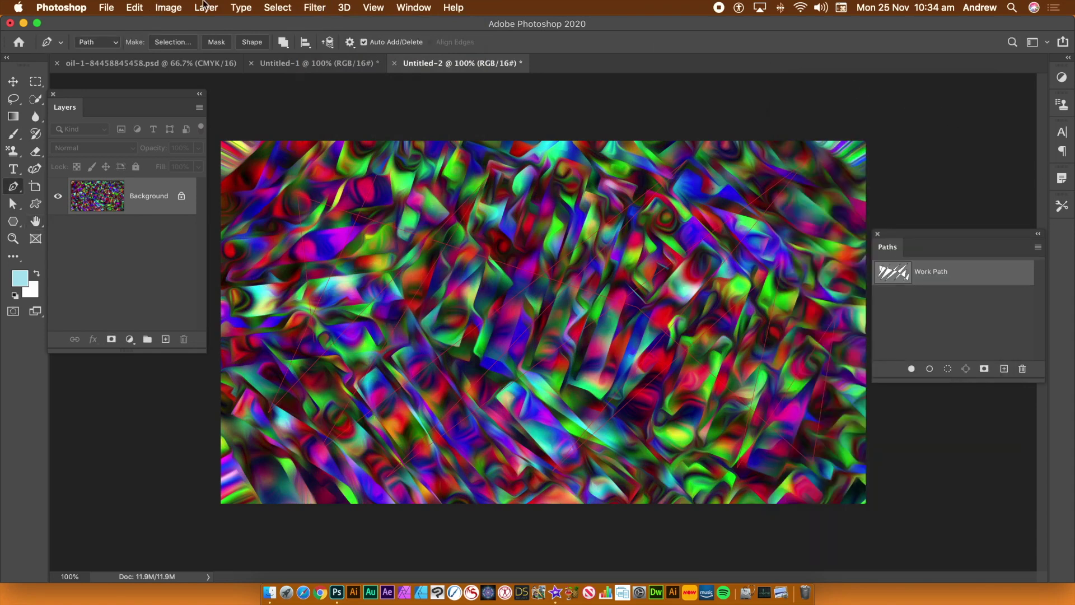
{"action": "left_click", "coordinate": [315, 7]}
{"action": "left_click", "coordinate": [320, 24]}
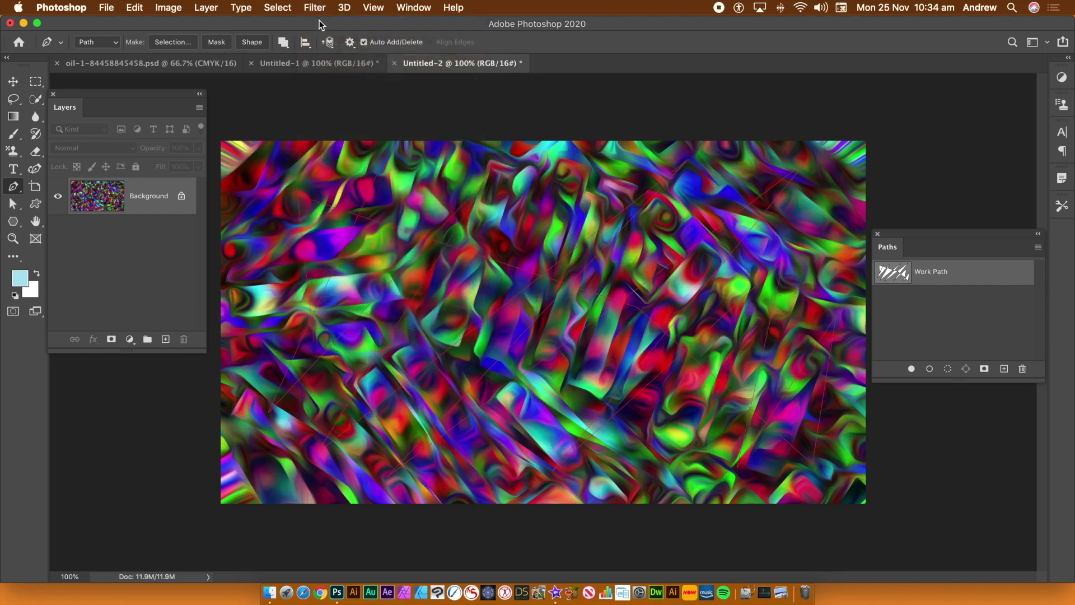
Step: Apply Auto Tone and brighten the image with Levels, setting the white input level to 200
{"action": "left_click", "coordinate": [173, 8]}
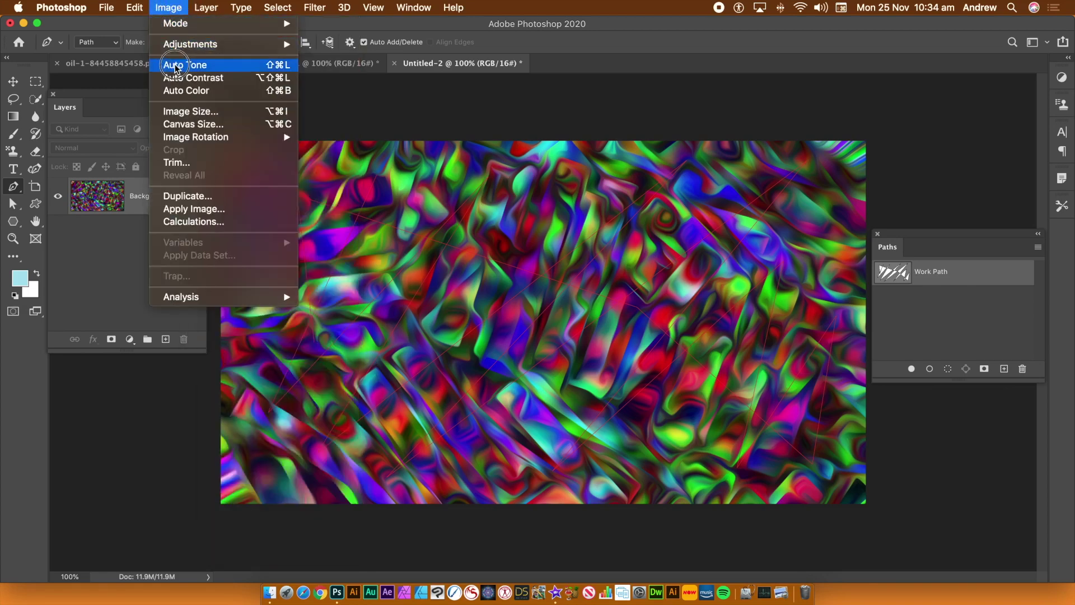
{"action": "left_click", "coordinate": [177, 69]}
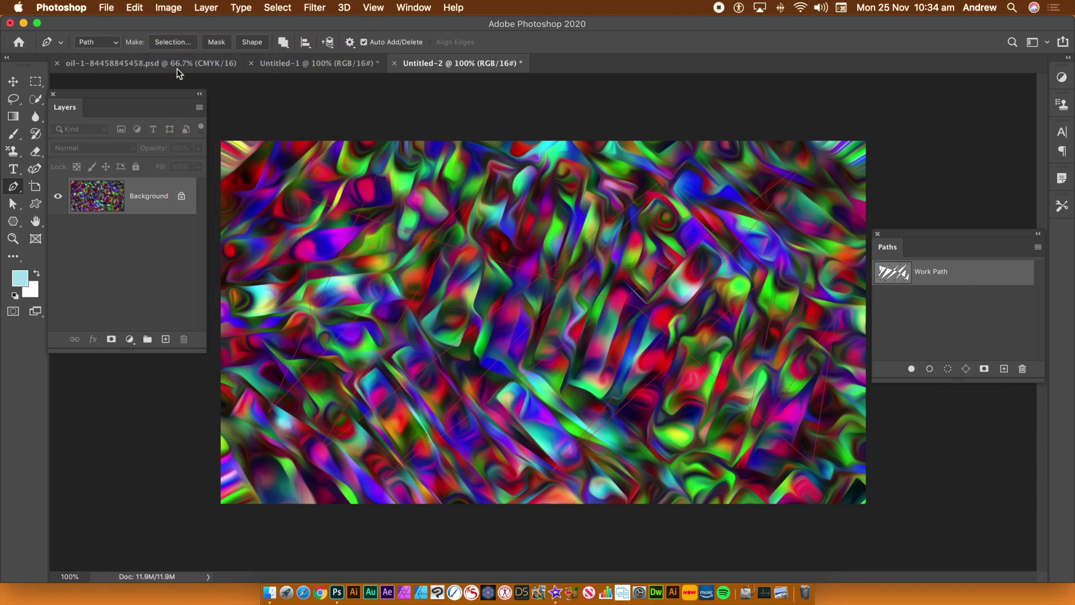
{"action": "left_click", "coordinate": [168, 8]}
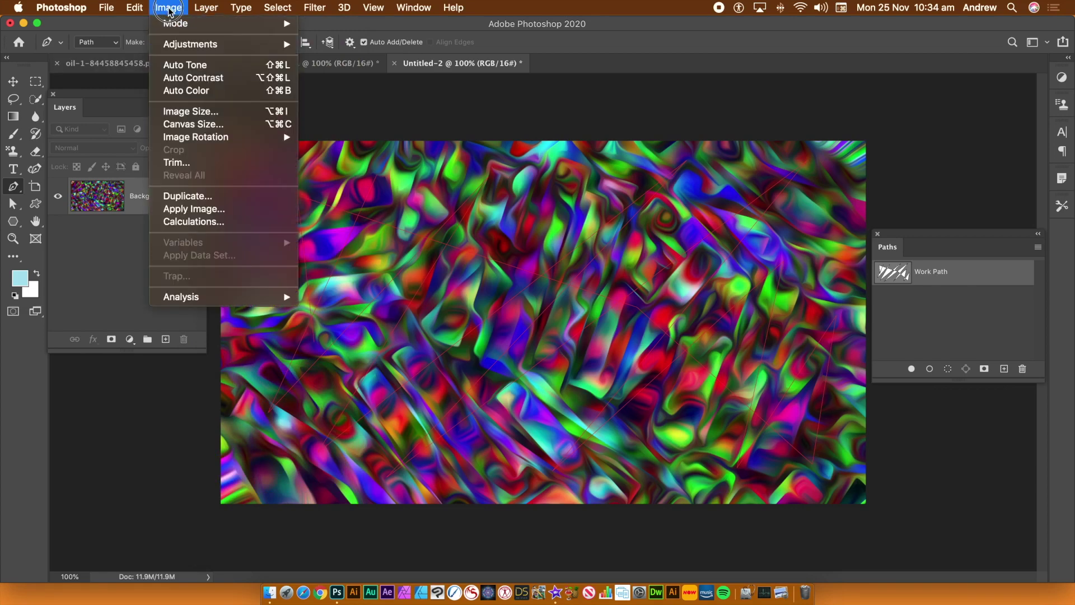
{"action": "mouse_move", "coordinate": [188, 43]}
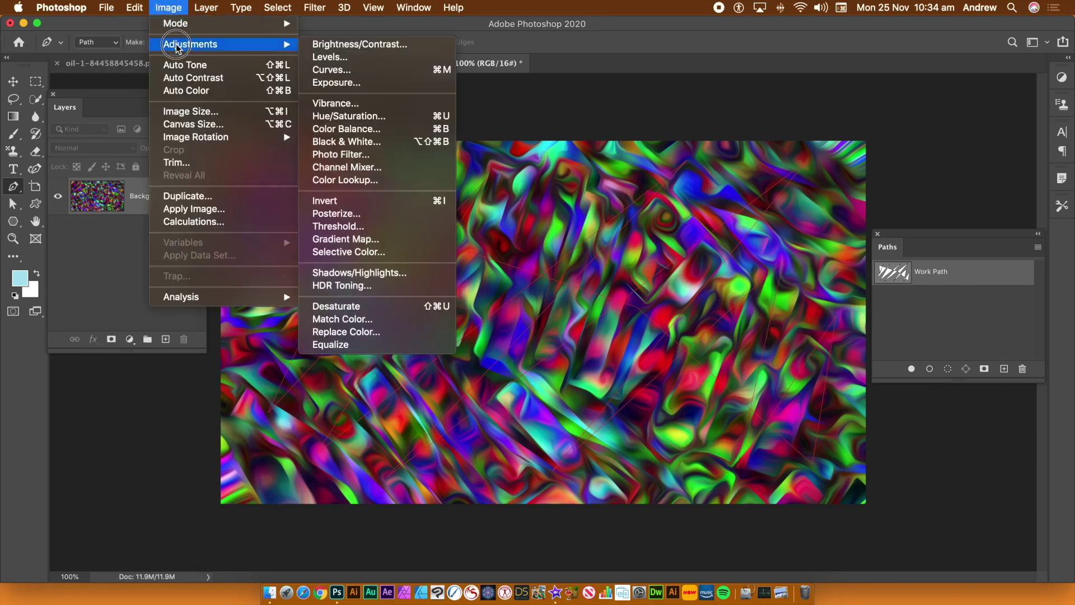
{"action": "left_click", "coordinate": [365, 59]}
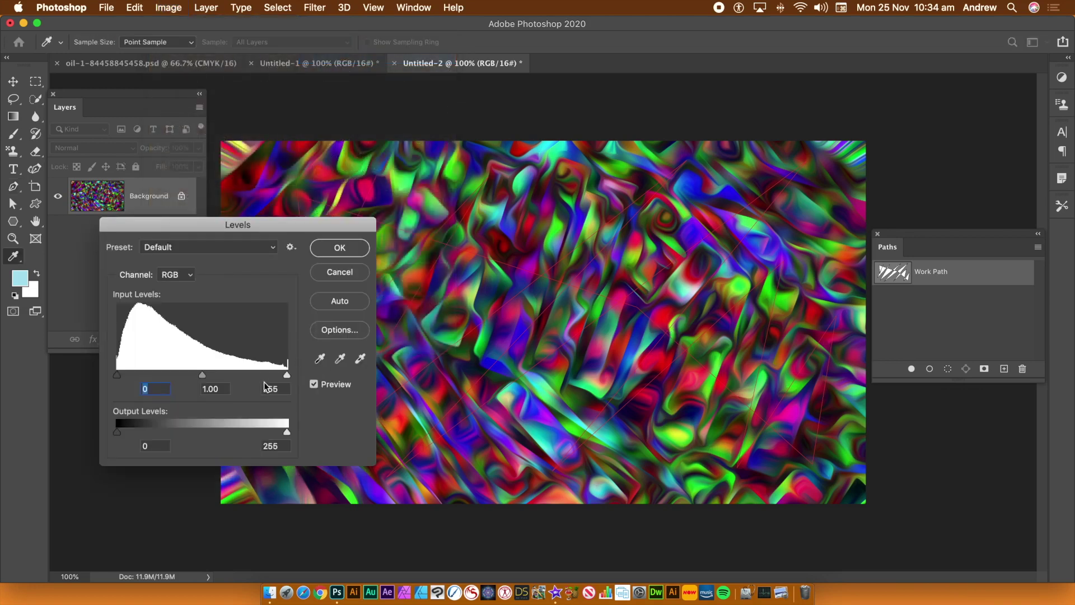
{"action": "left_click_drag", "start_coordinate": [286, 374], "coordinate": [250, 377]}
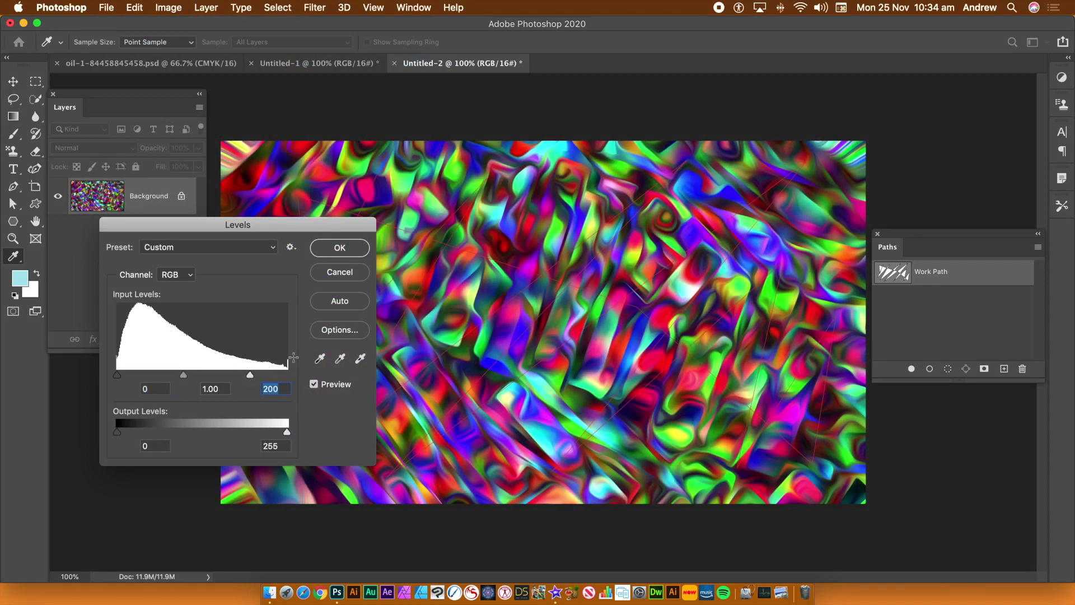
{"action": "left_click", "coordinate": [353, 251]}
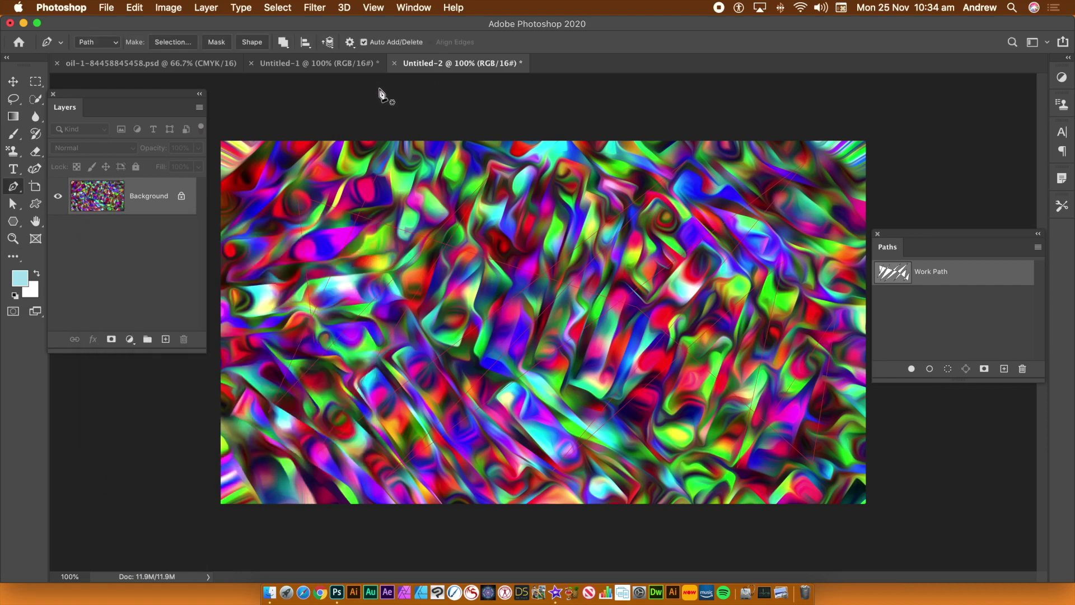
Step: Try the Find Edges filter with a fade to 30% opacity, and undo the filter
{"action": "left_click", "coordinate": [317, 7]}
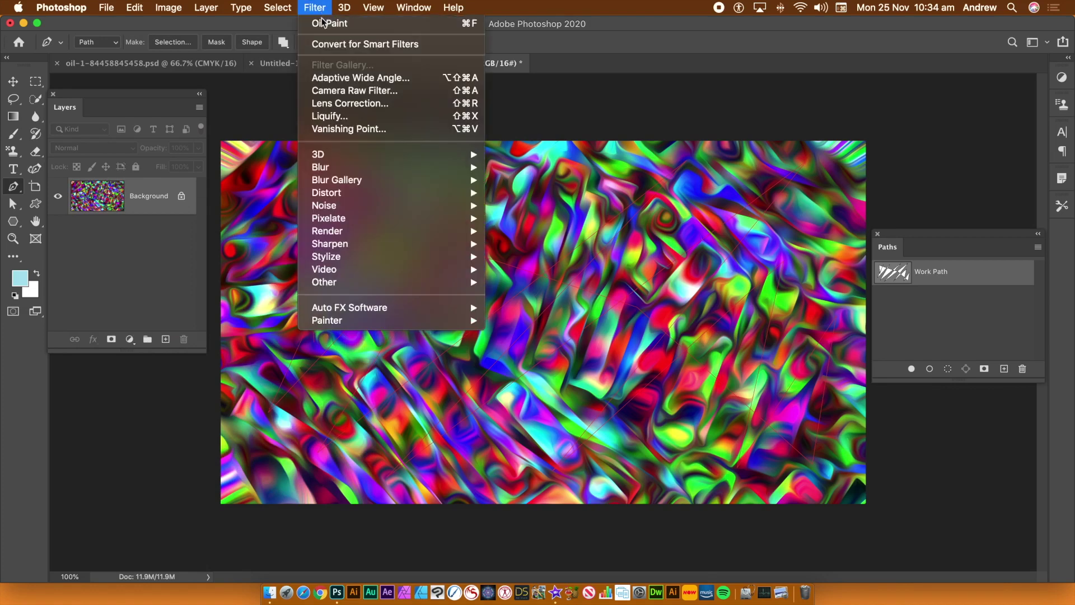
{"action": "mouse_move", "coordinate": [360, 258]}
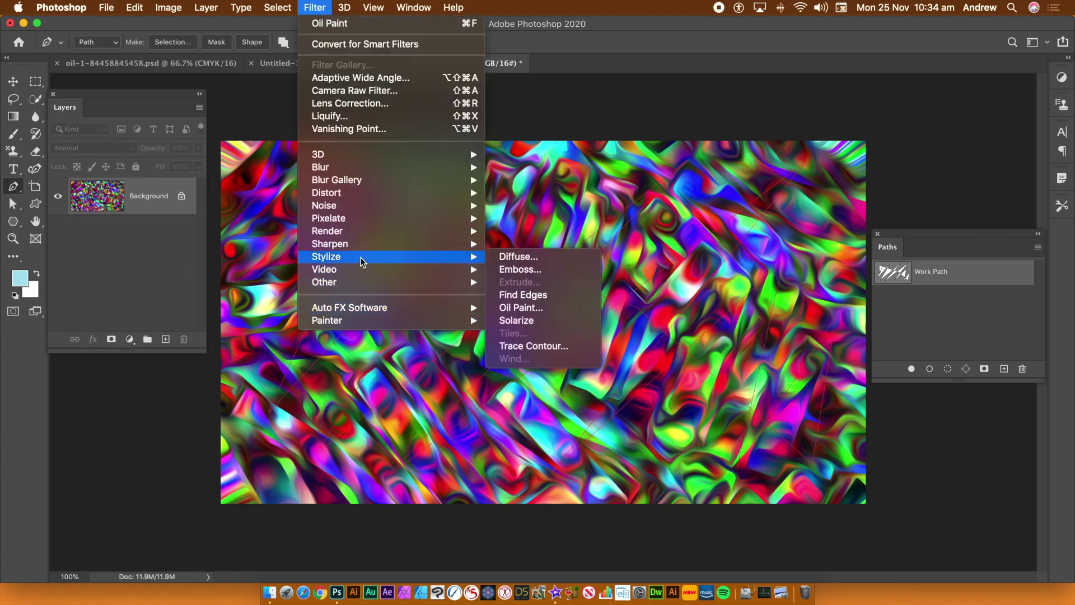
{"action": "left_click", "coordinate": [533, 295]}
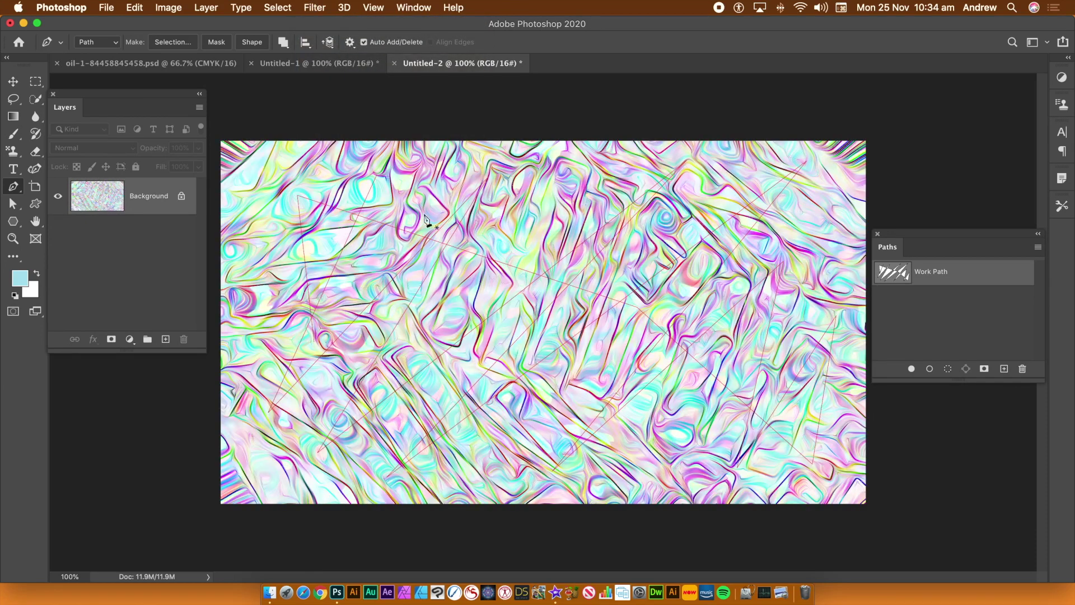
{"action": "left_click", "coordinate": [124, 9]}
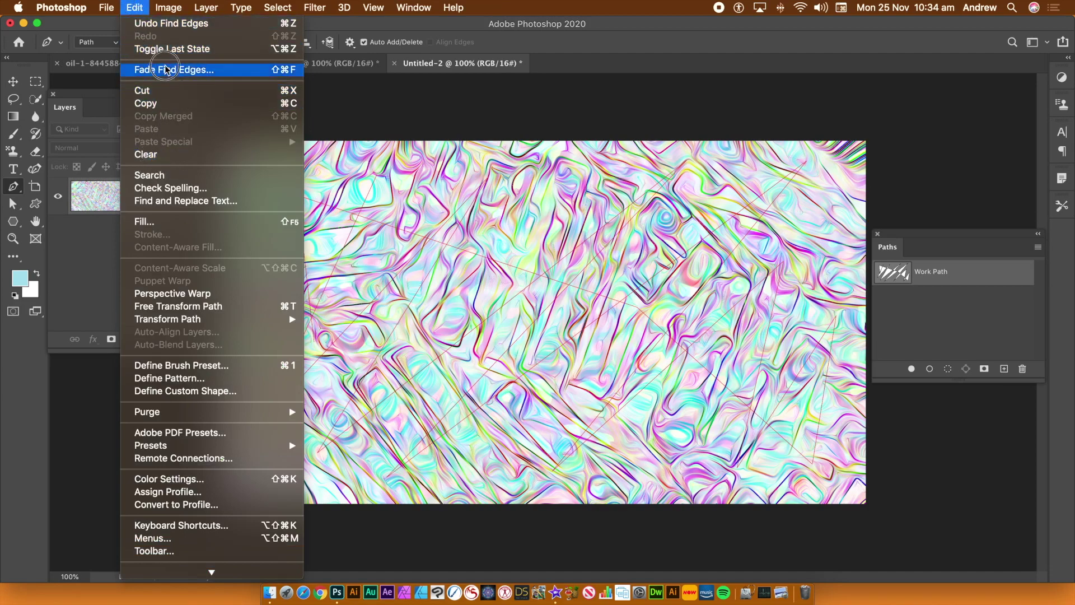
{"action": "left_click", "coordinate": [193, 69]}
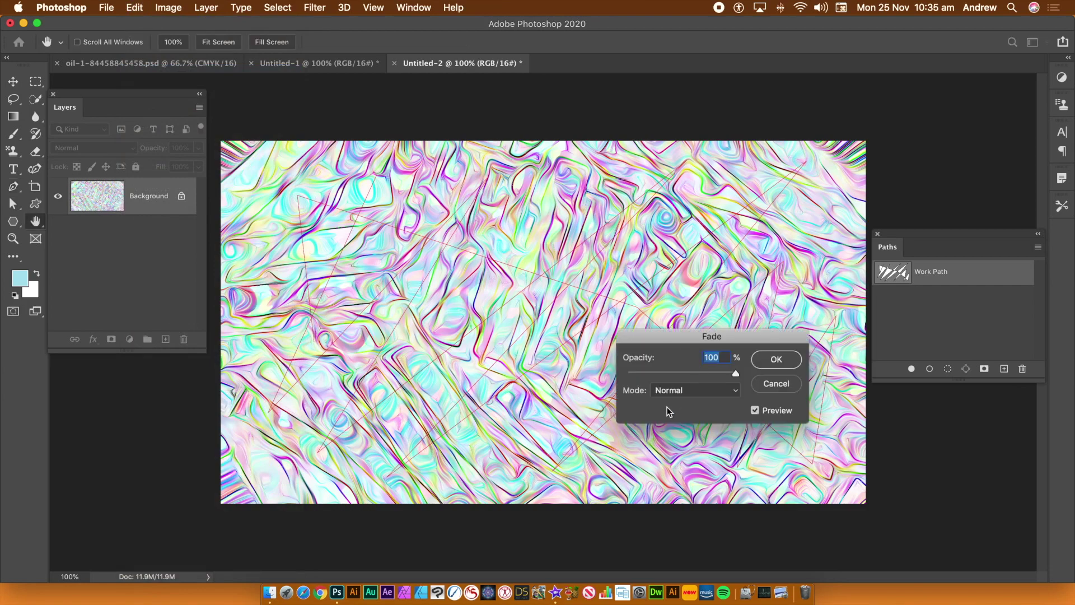
{"action": "left_click", "coordinate": [697, 372]}
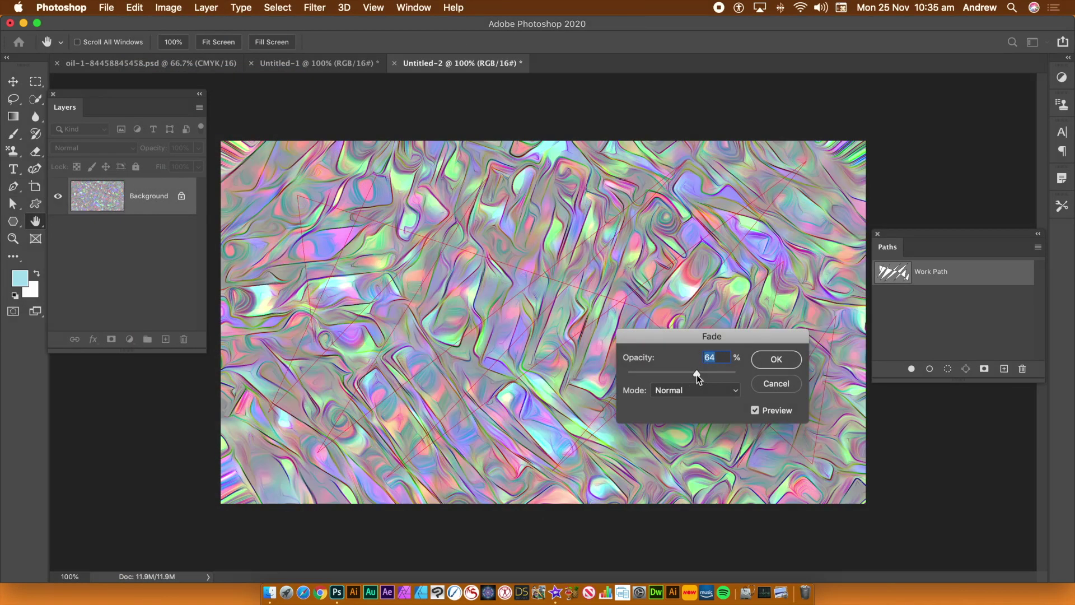
{"action": "left_click_drag", "start_coordinate": [689, 377], "coordinate": [669, 377]}
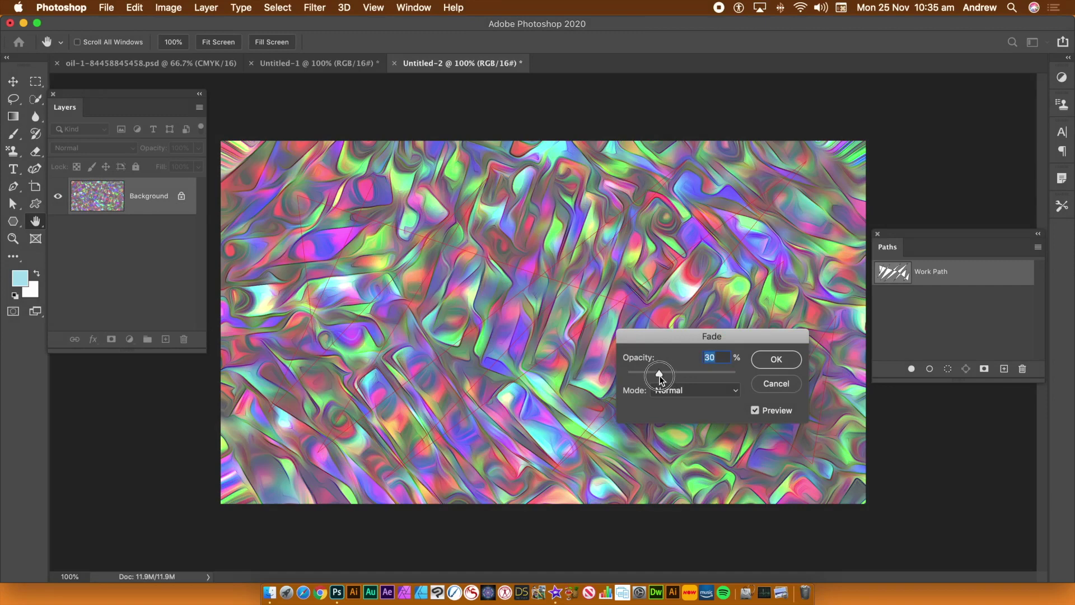
{"action": "left_click", "coordinate": [789, 385]}
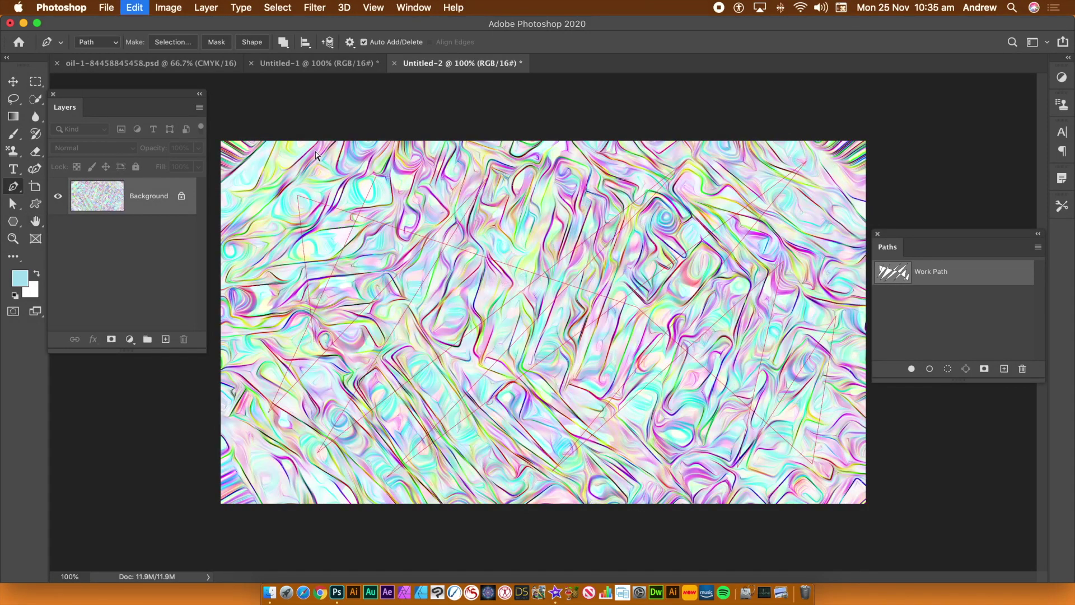
{"action": "key", "text": "super+z"}
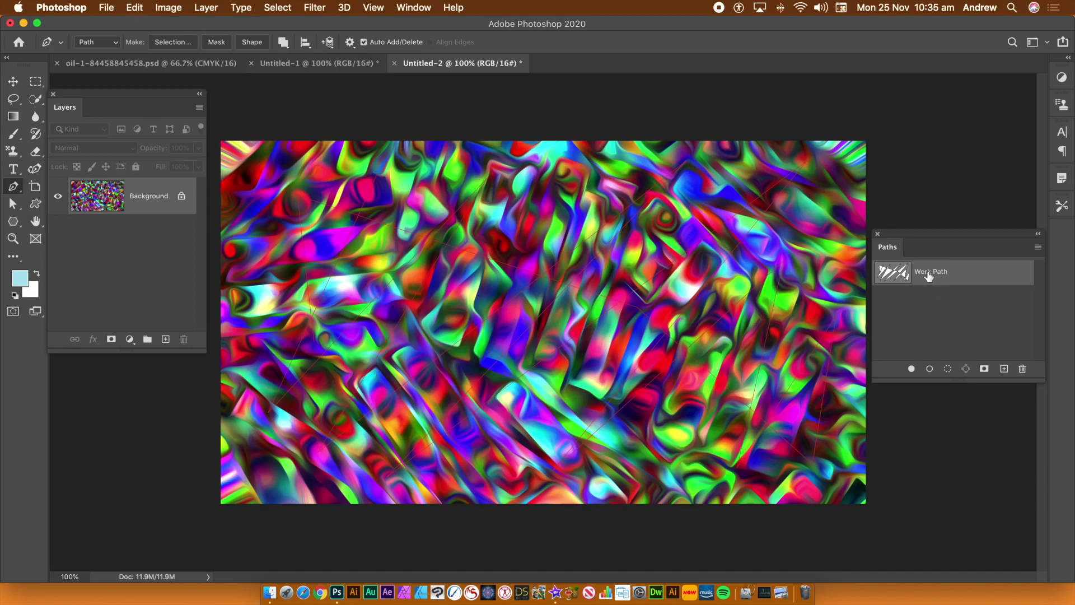
Step: Delete the work path
{"action": "left_click", "coordinate": [1022, 370]}
{"action": "left_click", "coordinate": [640, 217]}
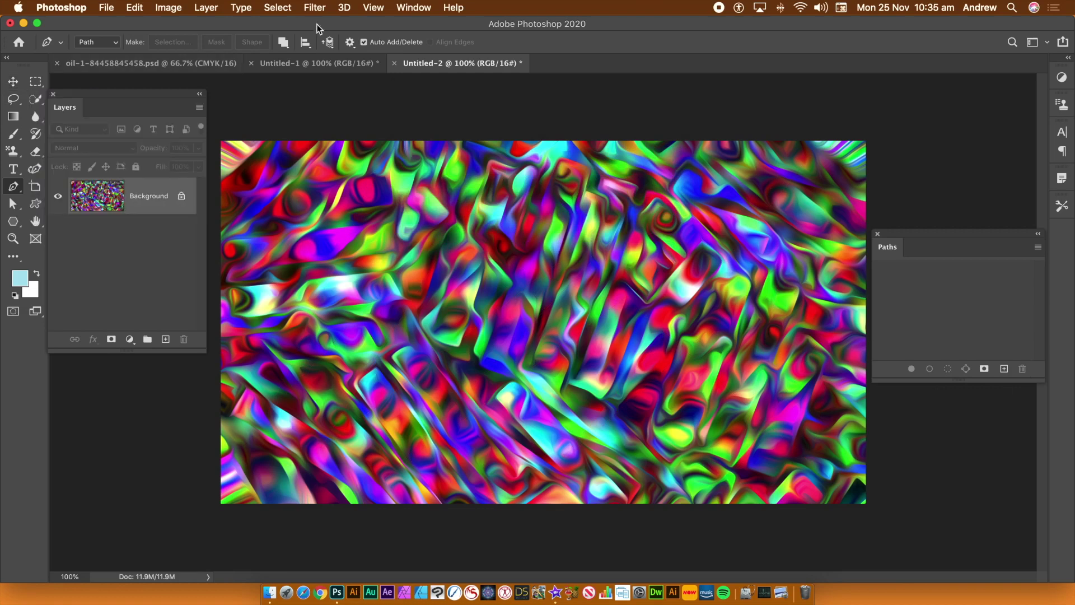
{"action": "left_click", "coordinate": [314, 8]}
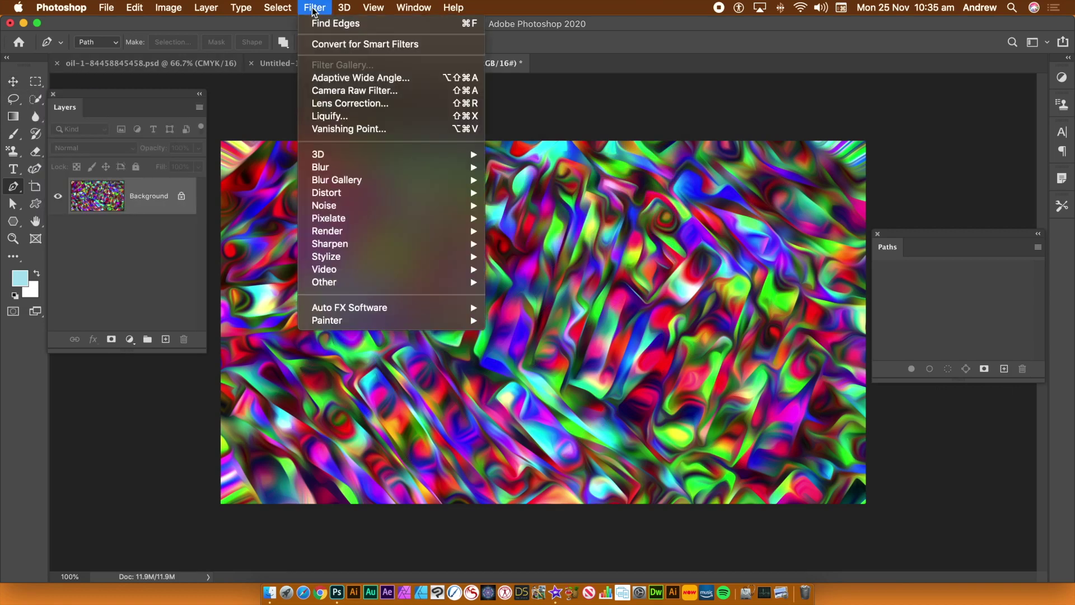
{"action": "mouse_move", "coordinate": [371, 235]}
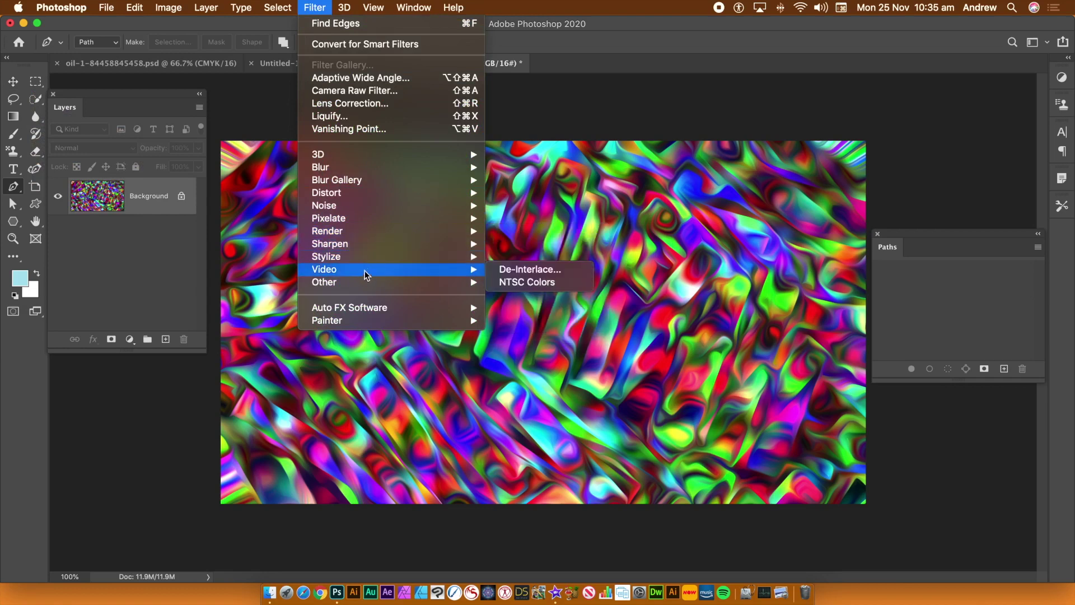
{"action": "mouse_move", "coordinate": [373, 256]}
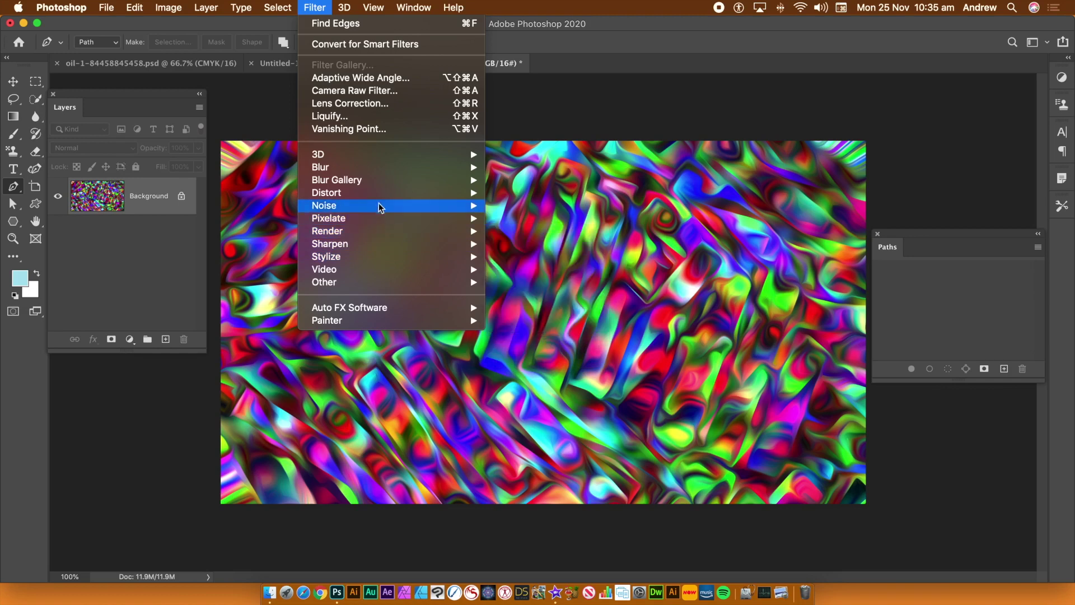
{"action": "mouse_move", "coordinate": [379, 201]}
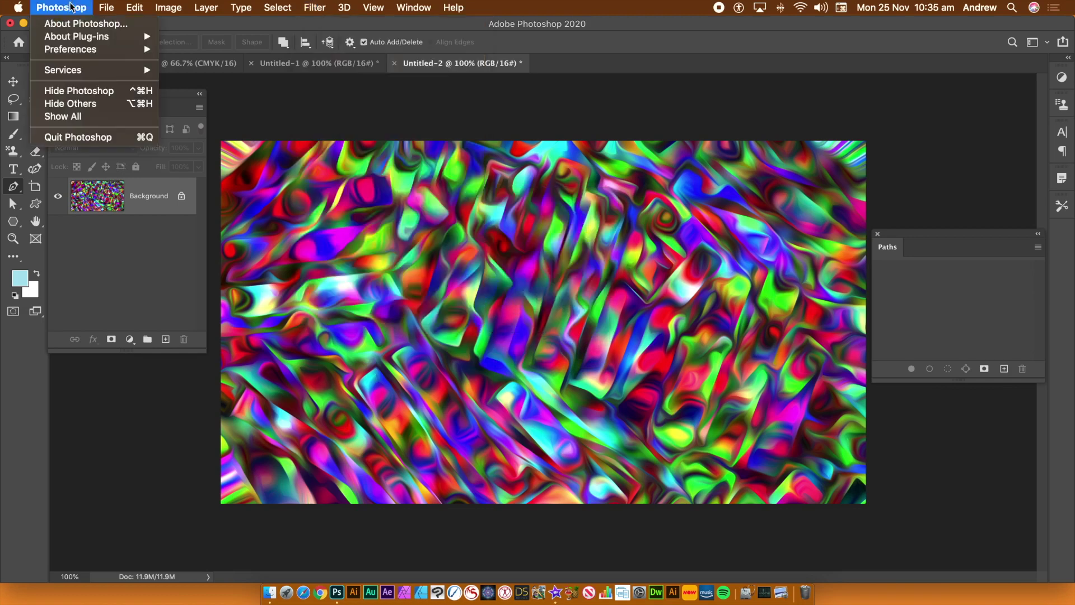
Step: Recolour the image with a Color Lookup, trying the abstract profiles Cobalt-Carmine and Gold-Blue before applying Gold-Crimson
{"action": "mouse_move", "coordinate": [165, 3]}
{"action": "mouse_move", "coordinate": [179, 45]}
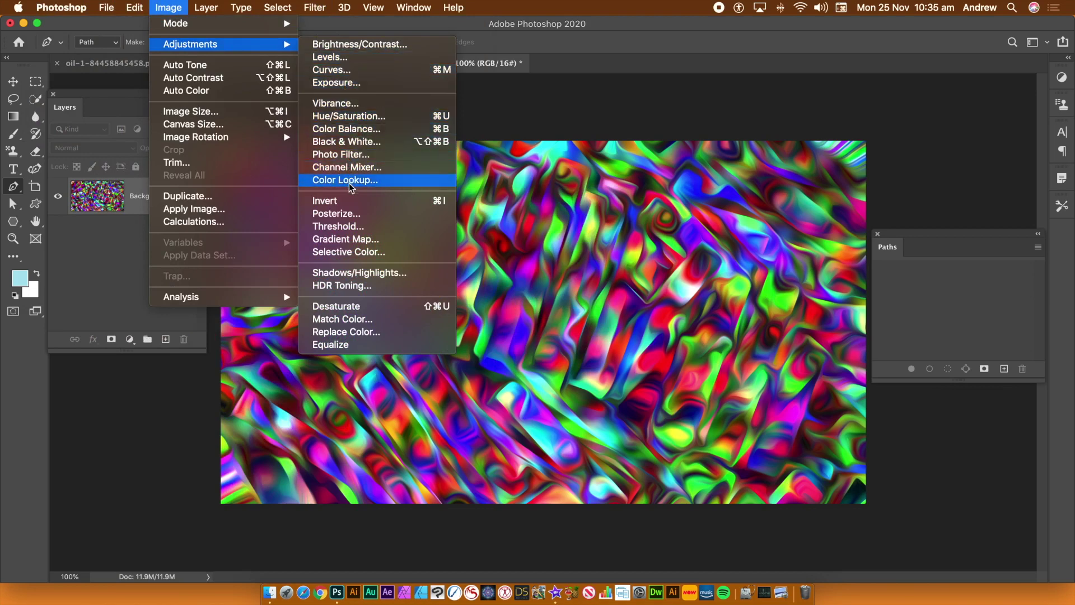
{"action": "left_click", "coordinate": [350, 183]}
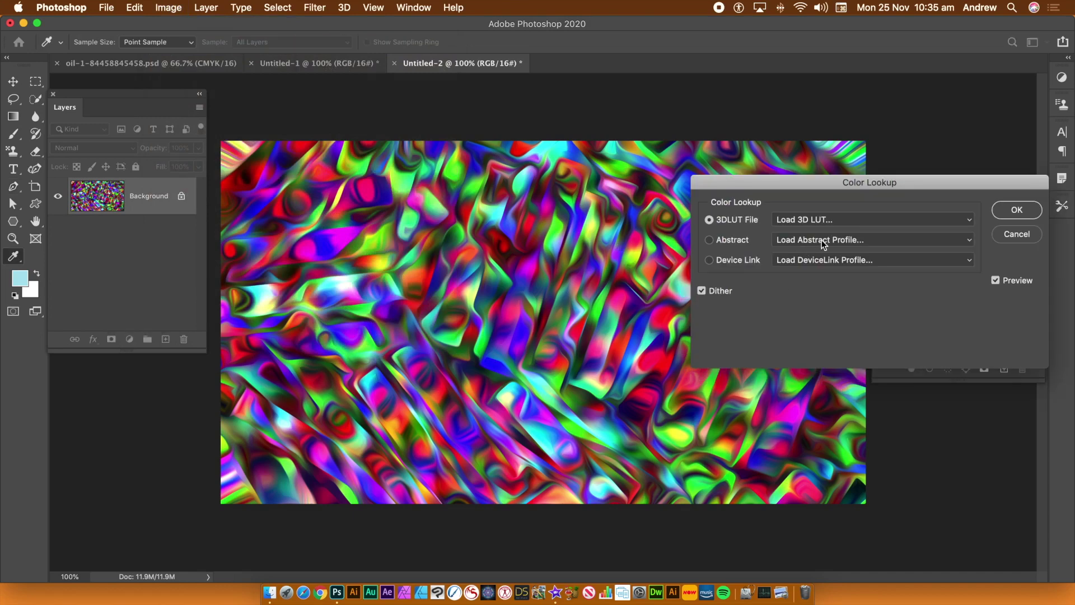
{"action": "left_click", "coordinate": [821, 240]}
{"action": "key", "text": "Escape"}
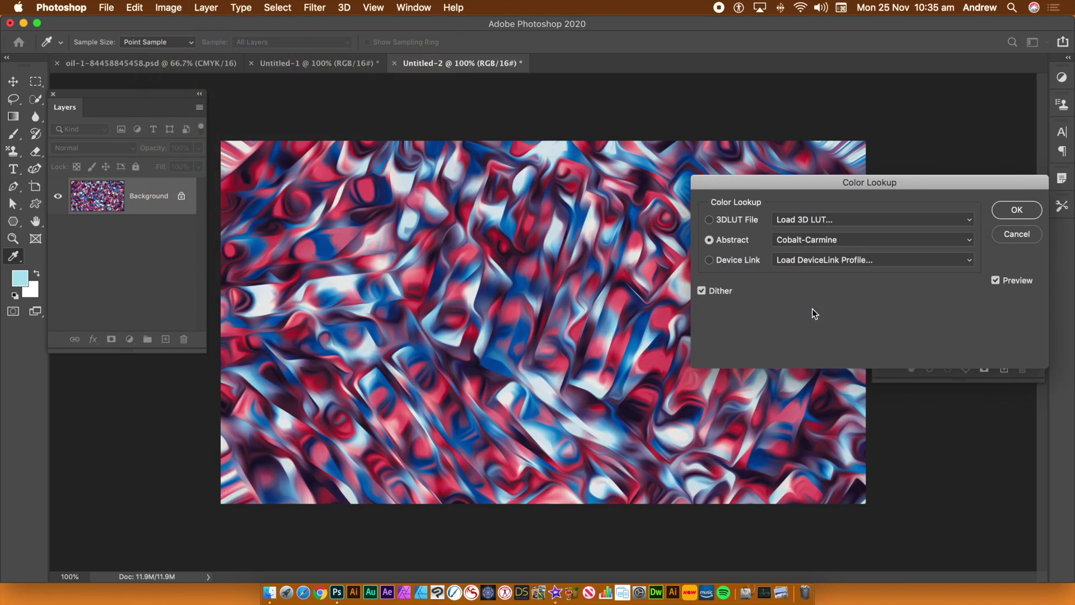
{"action": "left_click", "coordinate": [808, 235]}
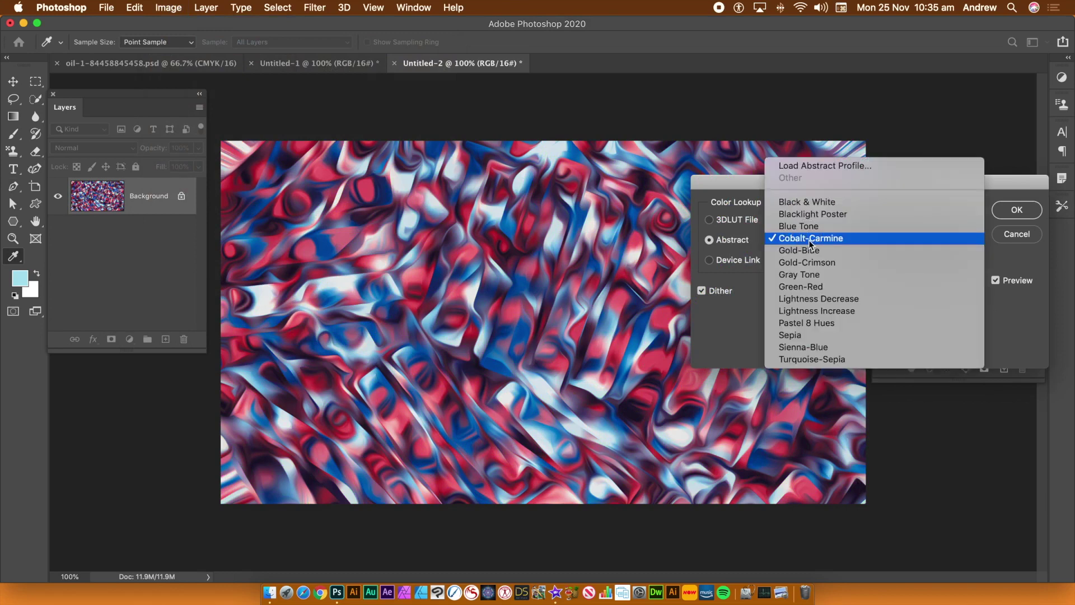
{"action": "left_click", "coordinate": [808, 254]}
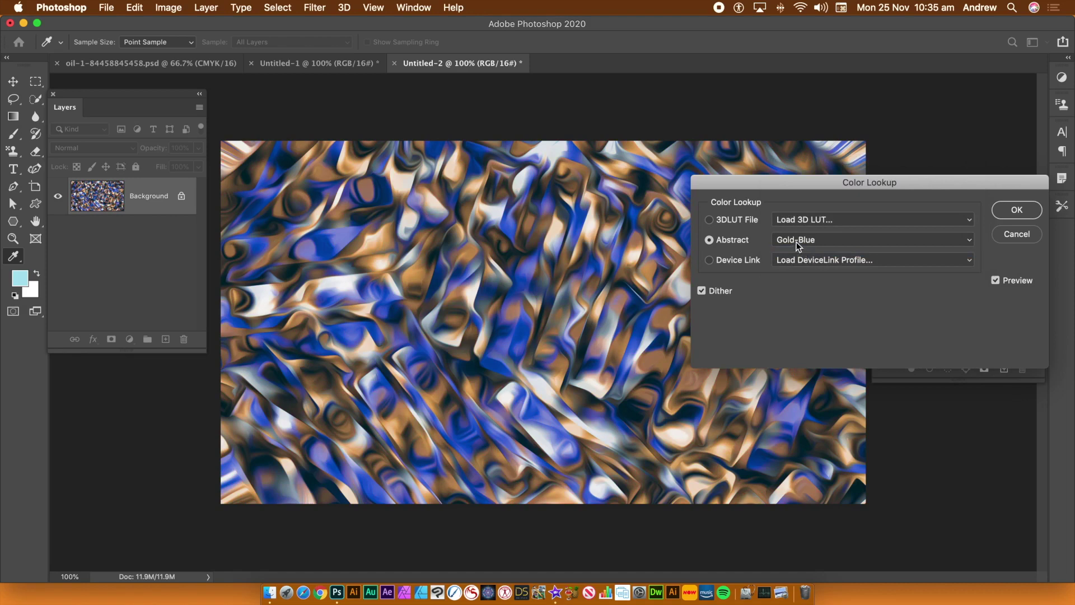
{"action": "left_click", "coordinate": [796, 242]}
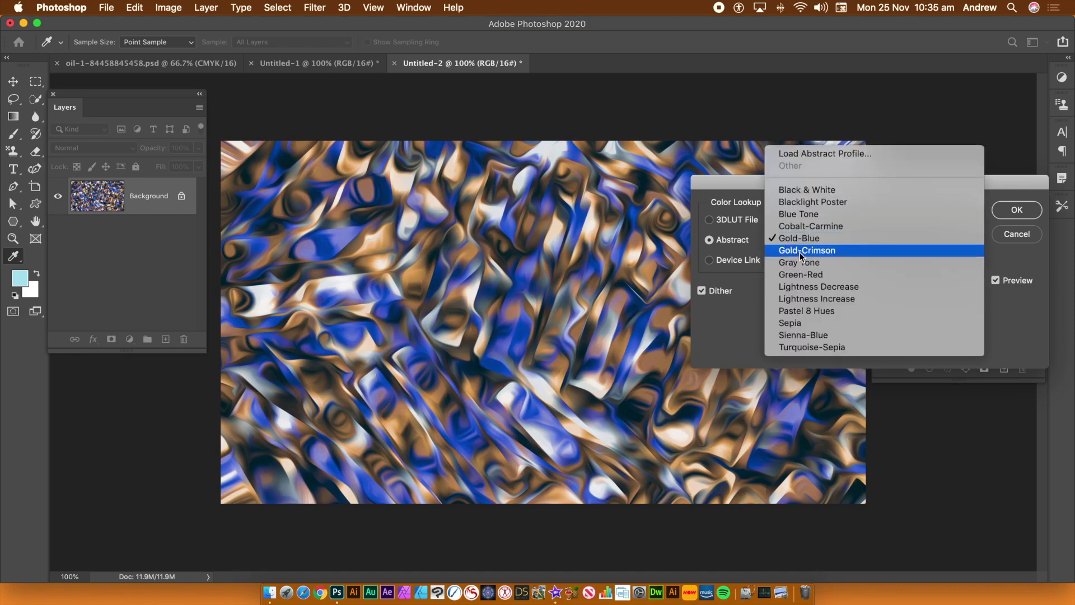
{"action": "left_click", "coordinate": [800, 251]}
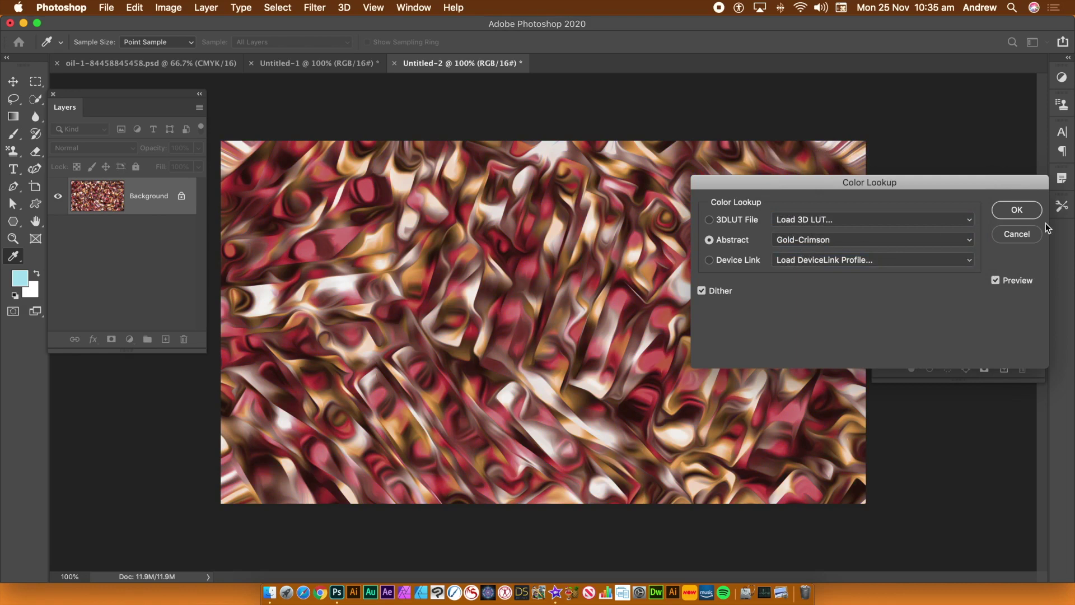
{"action": "left_click", "coordinate": [1017, 210]}
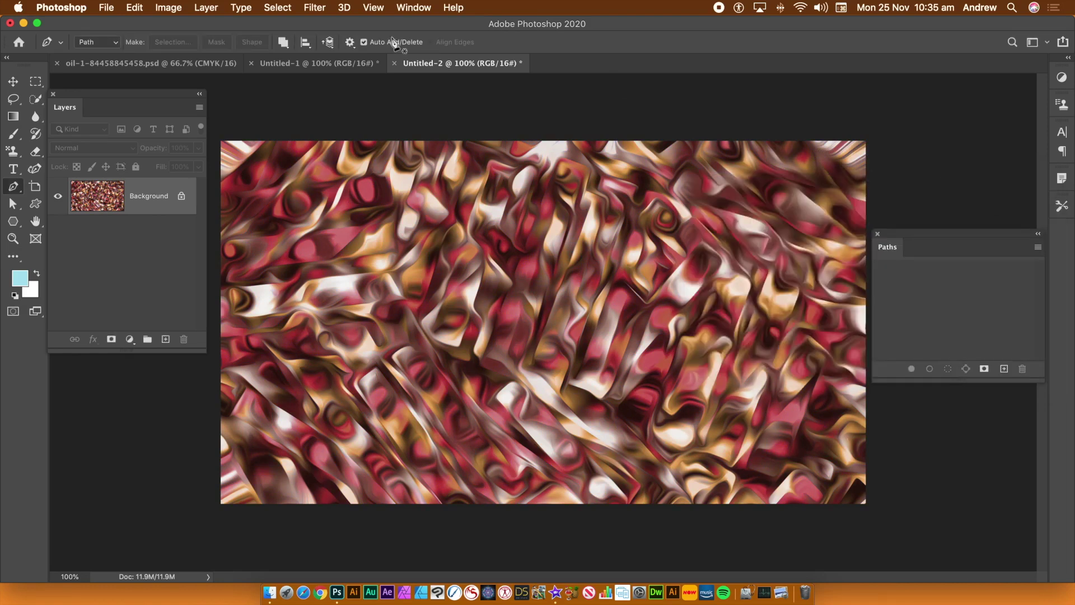
Step: Intensify the image colours with a Vibrance adjustment, setting vibrance to +33 and saturation slightly above +60
{"action": "left_click", "coordinate": [170, 7]}
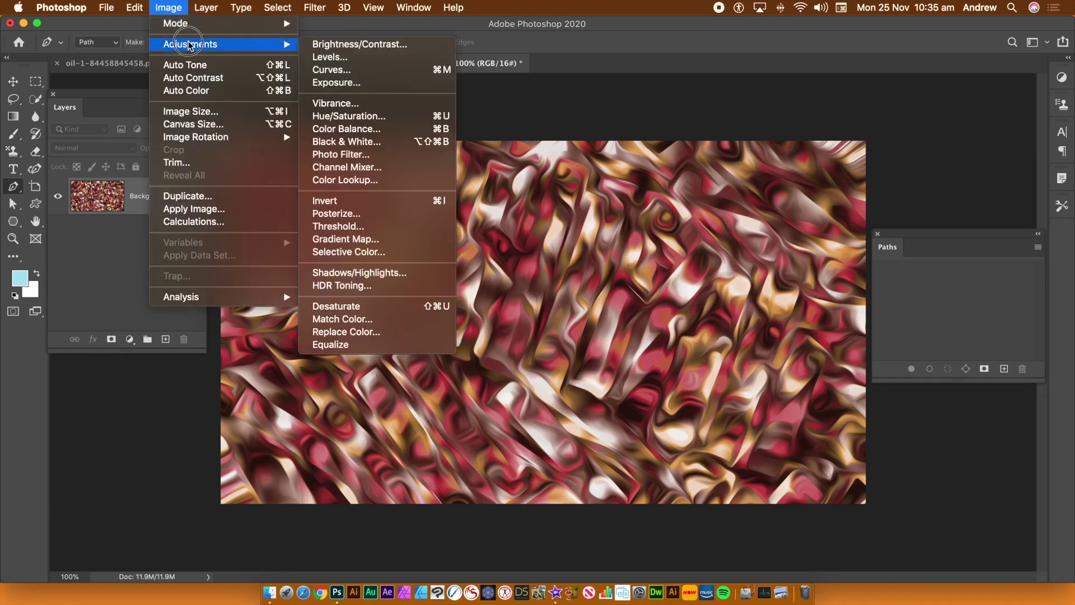
{"action": "left_click", "coordinate": [344, 98]}
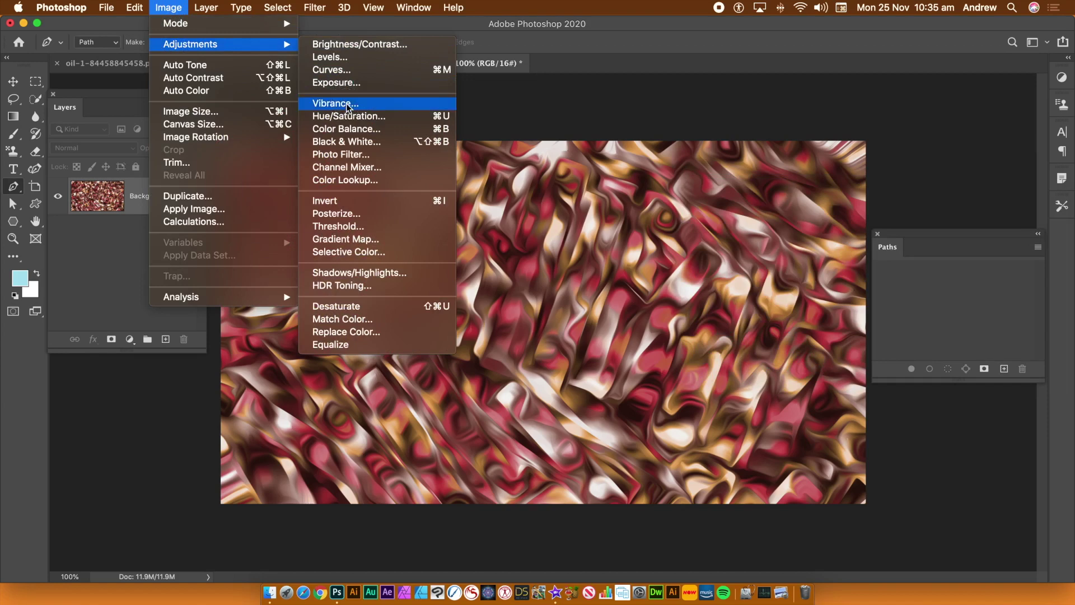
{"action": "left_click_drag", "start_coordinate": [773, 373], "coordinate": [795, 376]}
{"action": "left_click", "coordinate": [812, 409]}
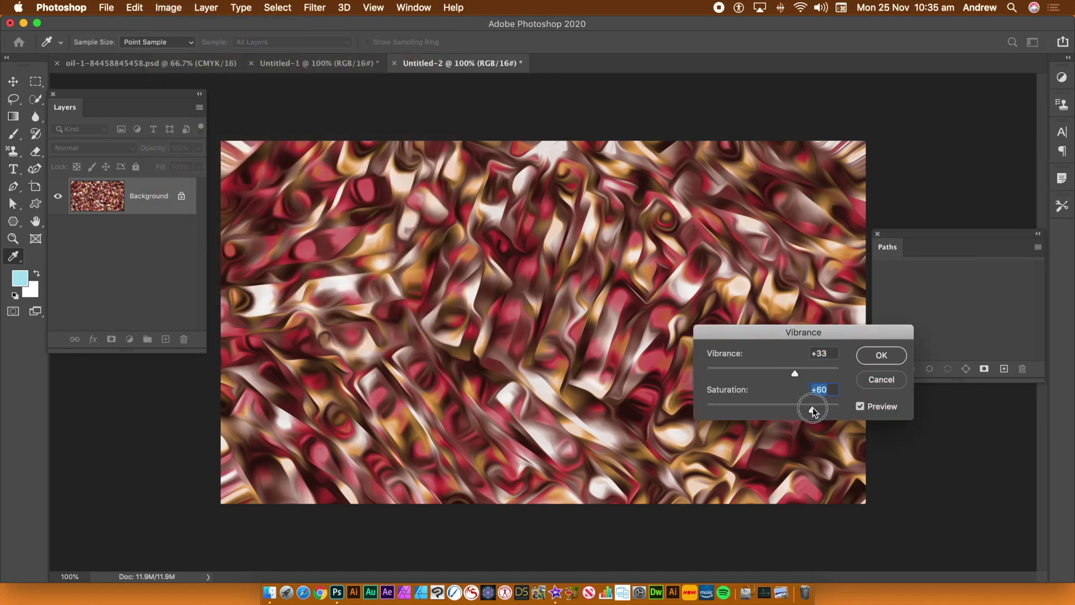
{"action": "left_click_drag", "start_coordinate": [813, 408], "coordinate": [816, 413]}
{"action": "left_click", "coordinate": [888, 355]}
{"action": "key", "text": "p"}
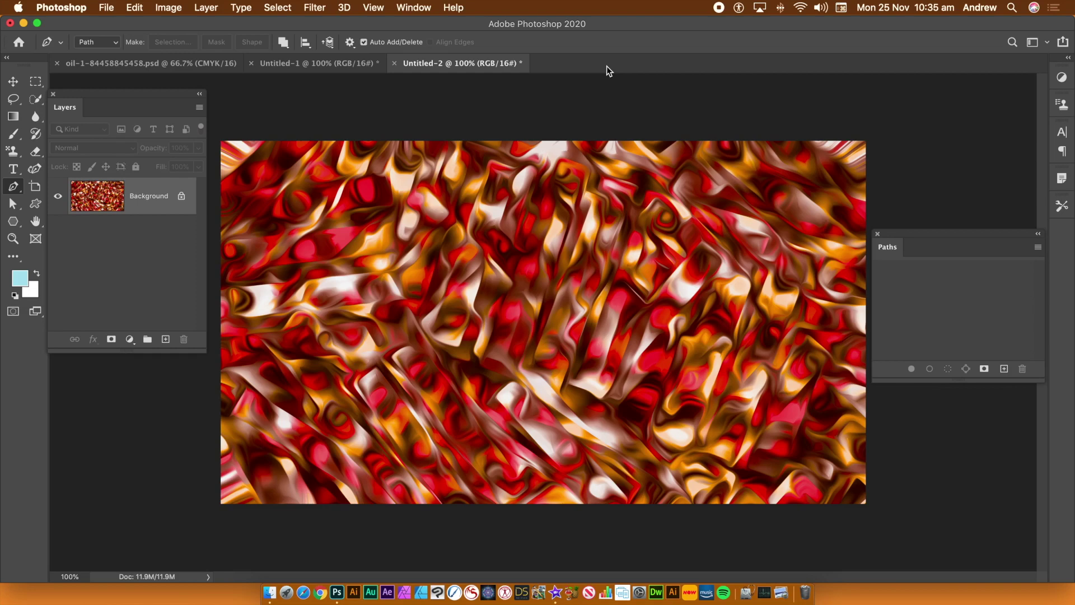
{"action": "left_click", "coordinate": [717, 8]}
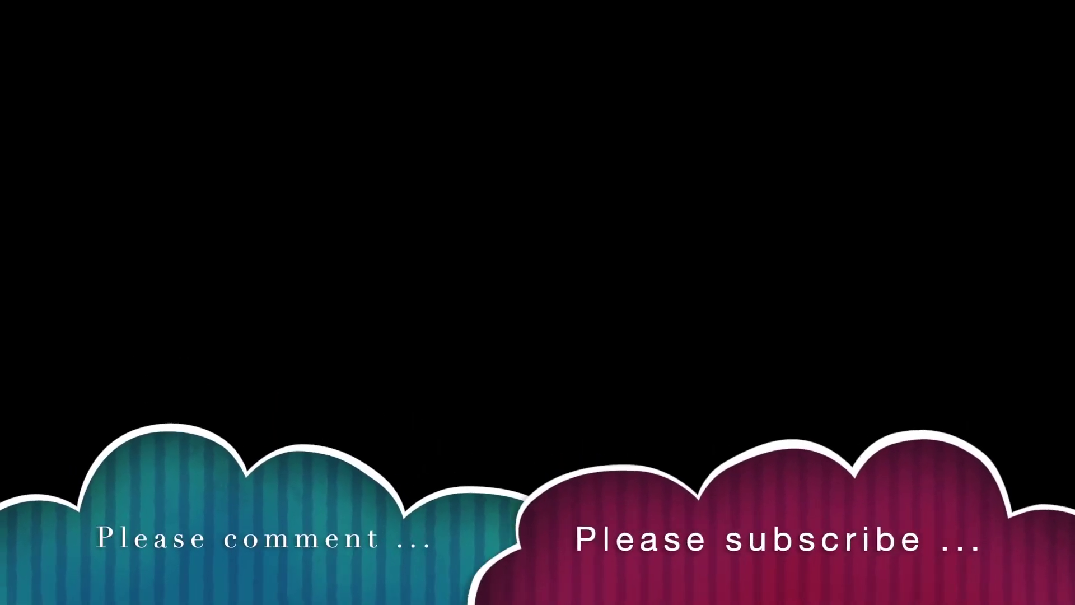